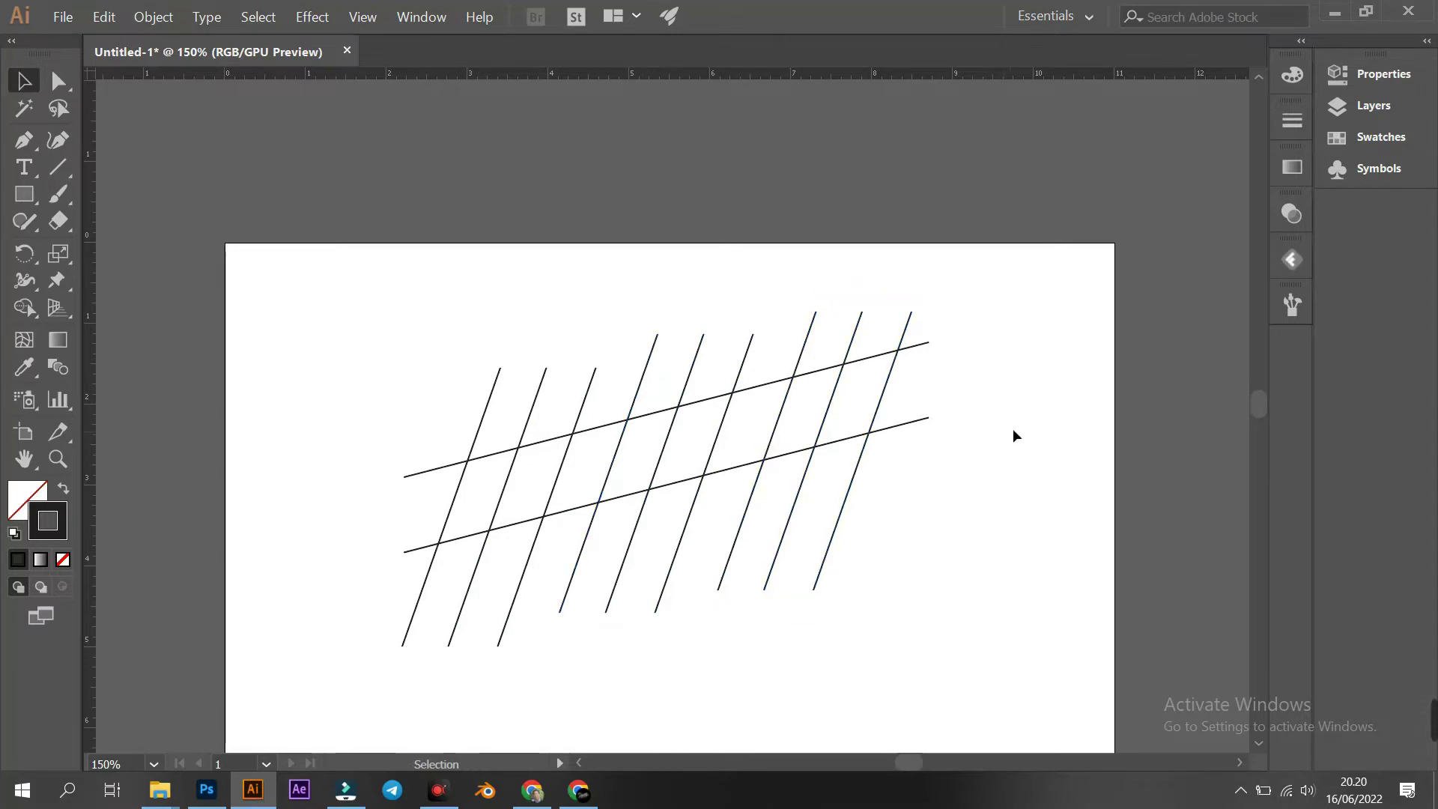
Zoom in and paint the E's looped stem and crossbar with the Paintbrush, undoing stray strokes
key(ctrl+equal)
key(ctrl+equal)
key(b)
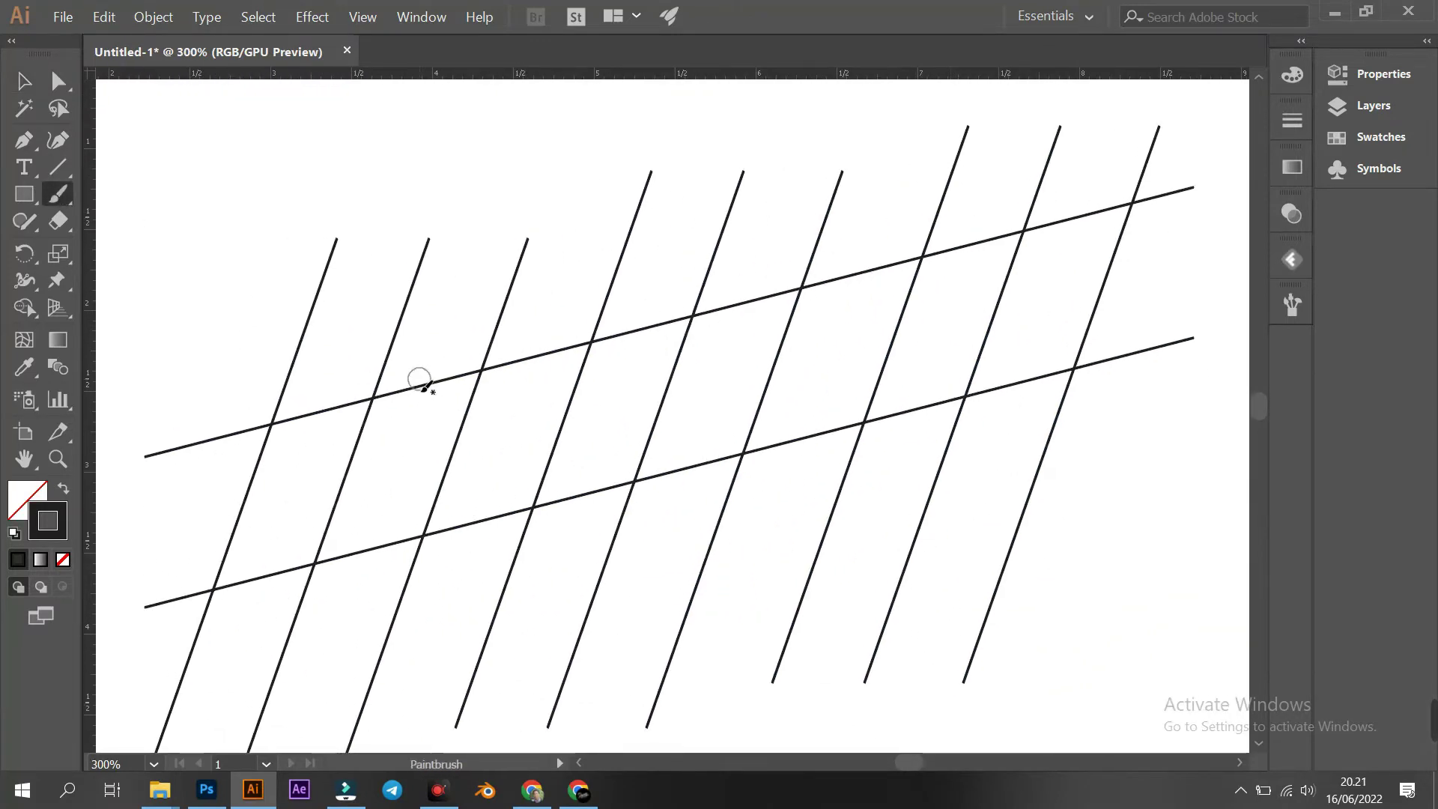
scroll(561, 569, down, 1)
mouse_move(349, 281)
mouse_down()
mouse_move(211, 551)
mouse_move(327, 571)
mouse_move(366, 540)
mouse_up()
mouse_move(178, 404)
mouse_down()
mouse_move(105, 404)
mouse_move(391, 339)
mouse_move(410, 279)
mouse_move(386, 298)
mouse_up()
key(ctrl+z)
drag(239, 466, 328, 469)
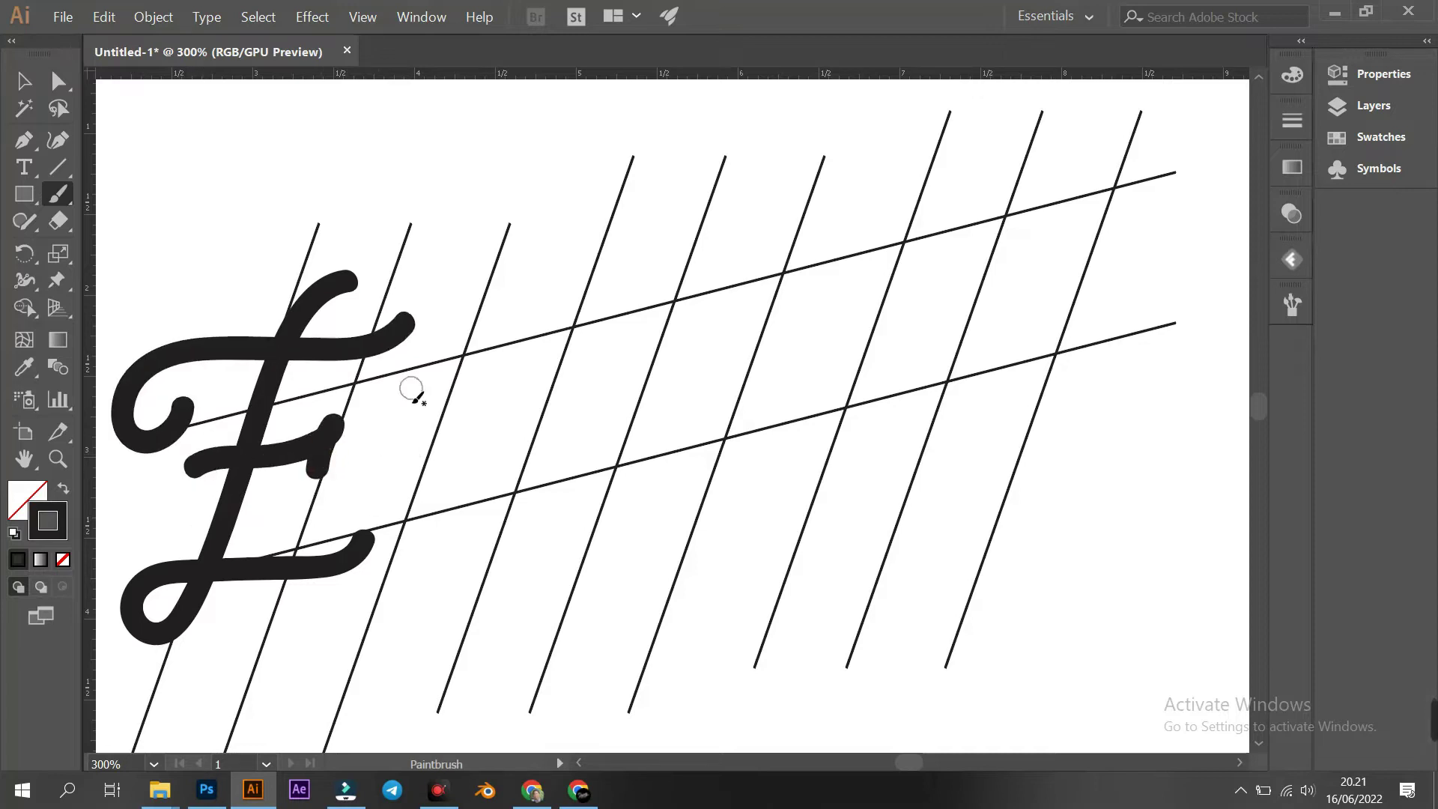
drag(388, 429, 380, 494)
key(ctrl+z)
Unlock the upper baseline guide in Layer 1 and nudge it one step lower
key(v)
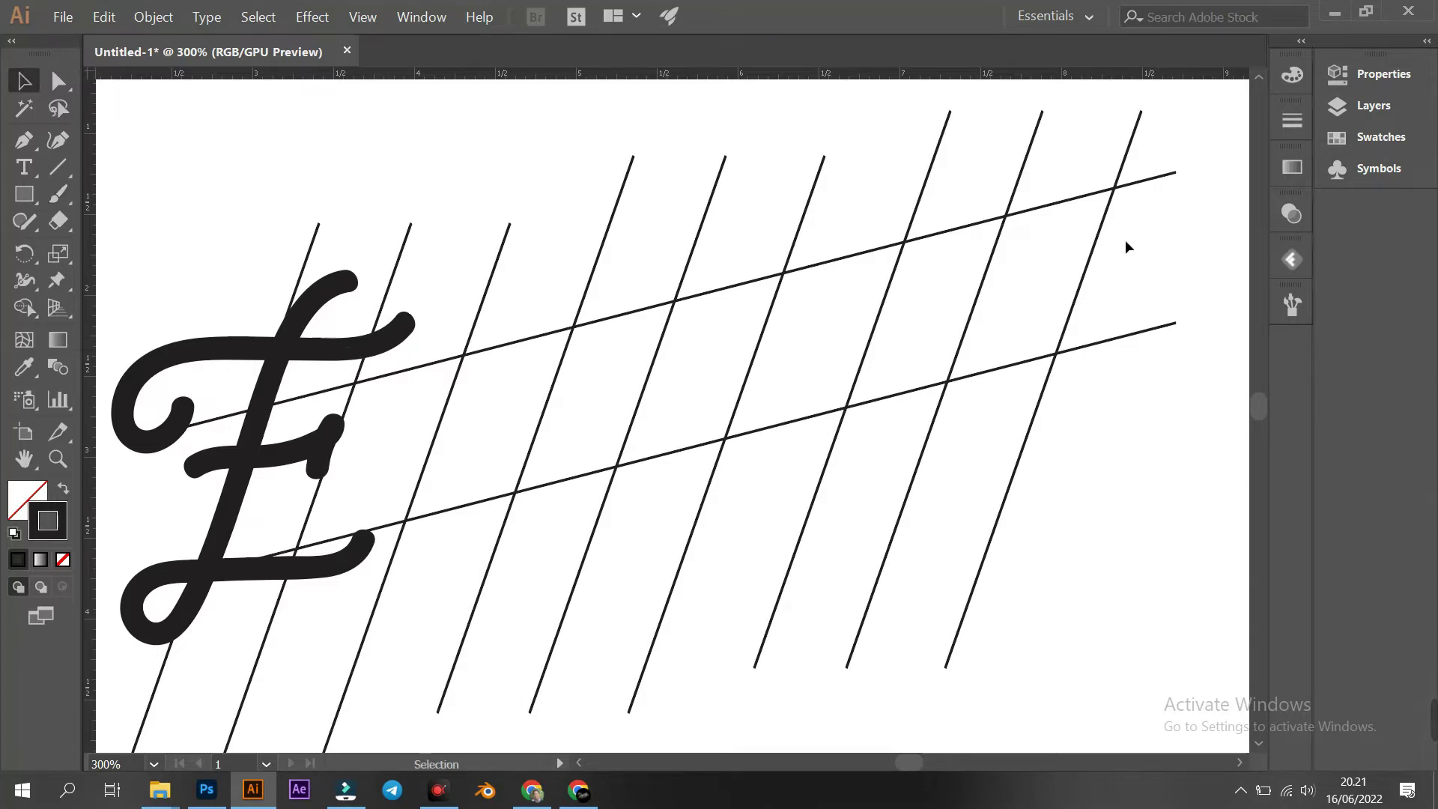
click(1371, 105)
click(1103, 98)
click(1073, 406)
click(1278, 406)
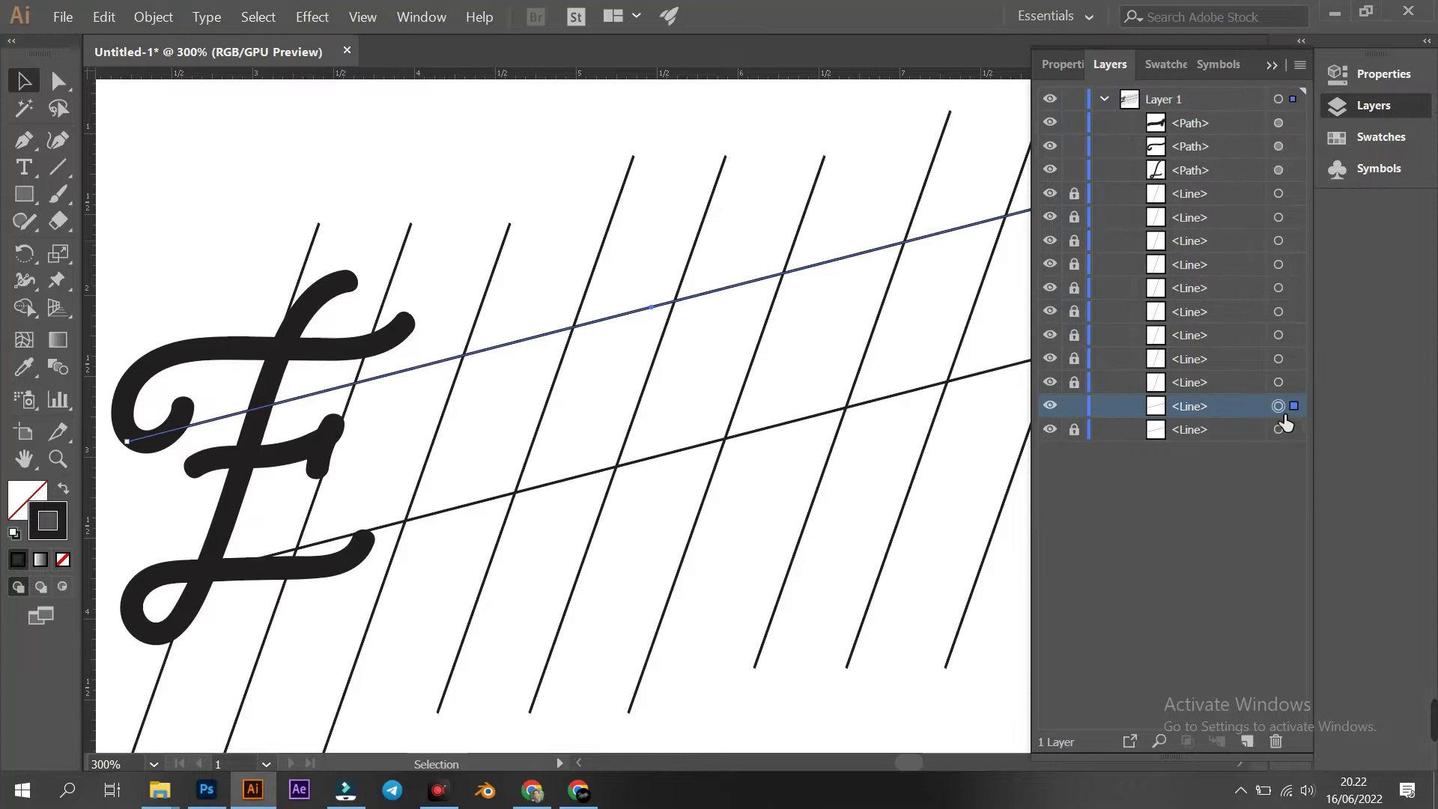
key(Down)
key(Down)
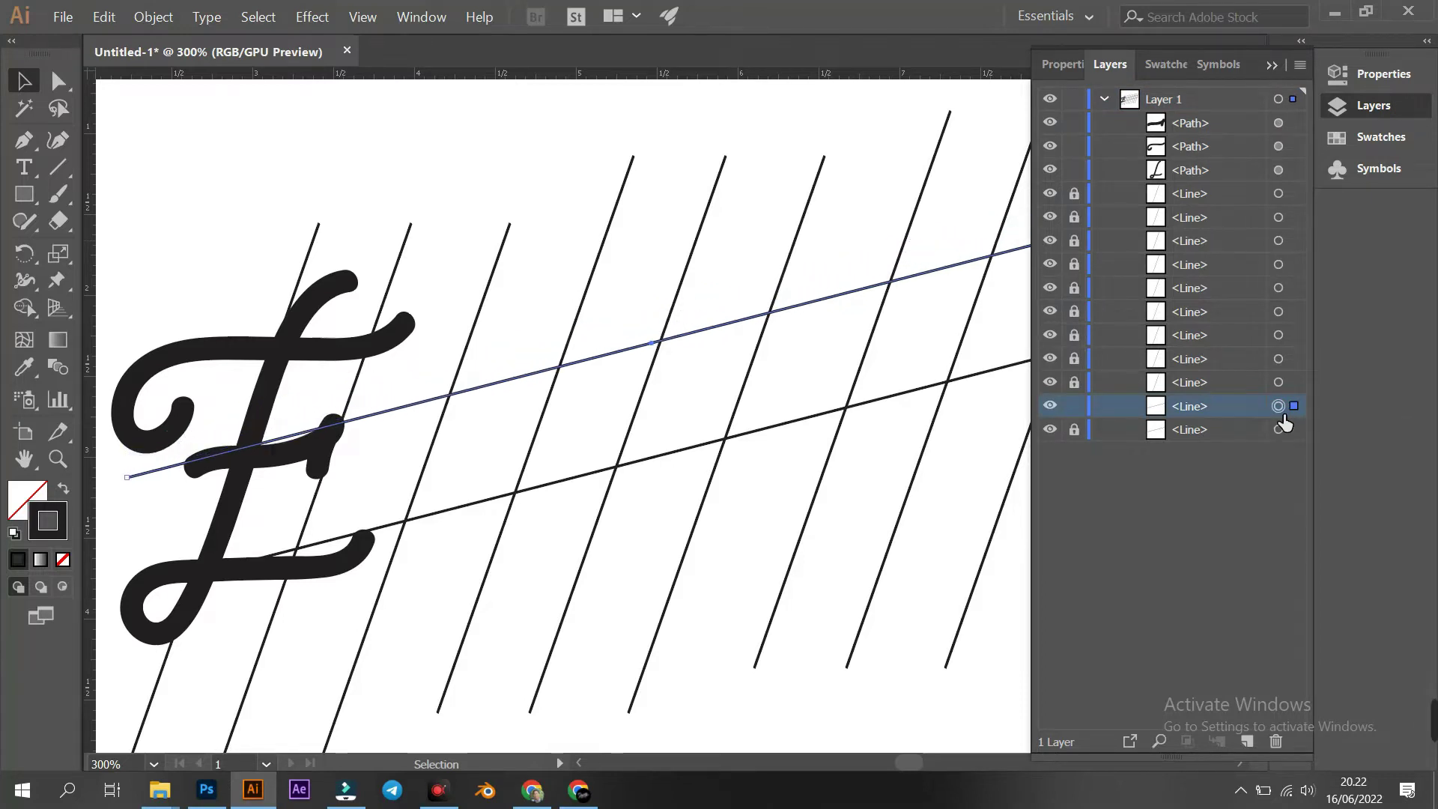
click(524, 208)
Paint the first stroke of the m after the E
key(F7)
key(b)
key(v)
click(336, 350)
key(b)
mouse_move(399, 408)
mouse_down()
mouse_move(363, 535)
mouse_move(427, 419)
mouse_move(431, 504)
mouse_move(485, 404)
mouse_move(528, 470)
mouse_up()
Paint the two m's after the E, redrawing misshapen humps until they read 'Emm'
key(ctrl+z)
drag(566, 381, 533, 479)
key(ctrl+z)
mouse_move(571, 379)
mouse_down()
mouse_move(540, 481)
mouse_move(588, 390)
mouse_move(622, 391)
mouse_move(599, 469)
mouse_move(666, 357)
mouse_move(679, 453)
mouse_up()
mouse_move(608, 360)
mouse_down()
mouse_move(596, 460)
mouse_move(678, 352)
mouse_move(681, 449)
mouse_move(696, 448)
mouse_up()
key(ctrl+z)
mouse_move(599, 461)
mouse_down()
mouse_move(669, 348)
mouse_move(676, 442)
mouse_move(713, 413)
mouse_move(677, 358)
mouse_up()
key(ctrl+z)
key(ctrl+z)
mouse_move(595, 461)
mouse_down()
mouse_move(676, 397)
mouse_move(711, 408)
mouse_up()
mouse_move(767, 327)
mouse_down()
mouse_move(737, 434)
mouse_move(742, 329)
mouse_move(786, 417)
mouse_move(828, 364)
mouse_up()
key(ctrl+z)
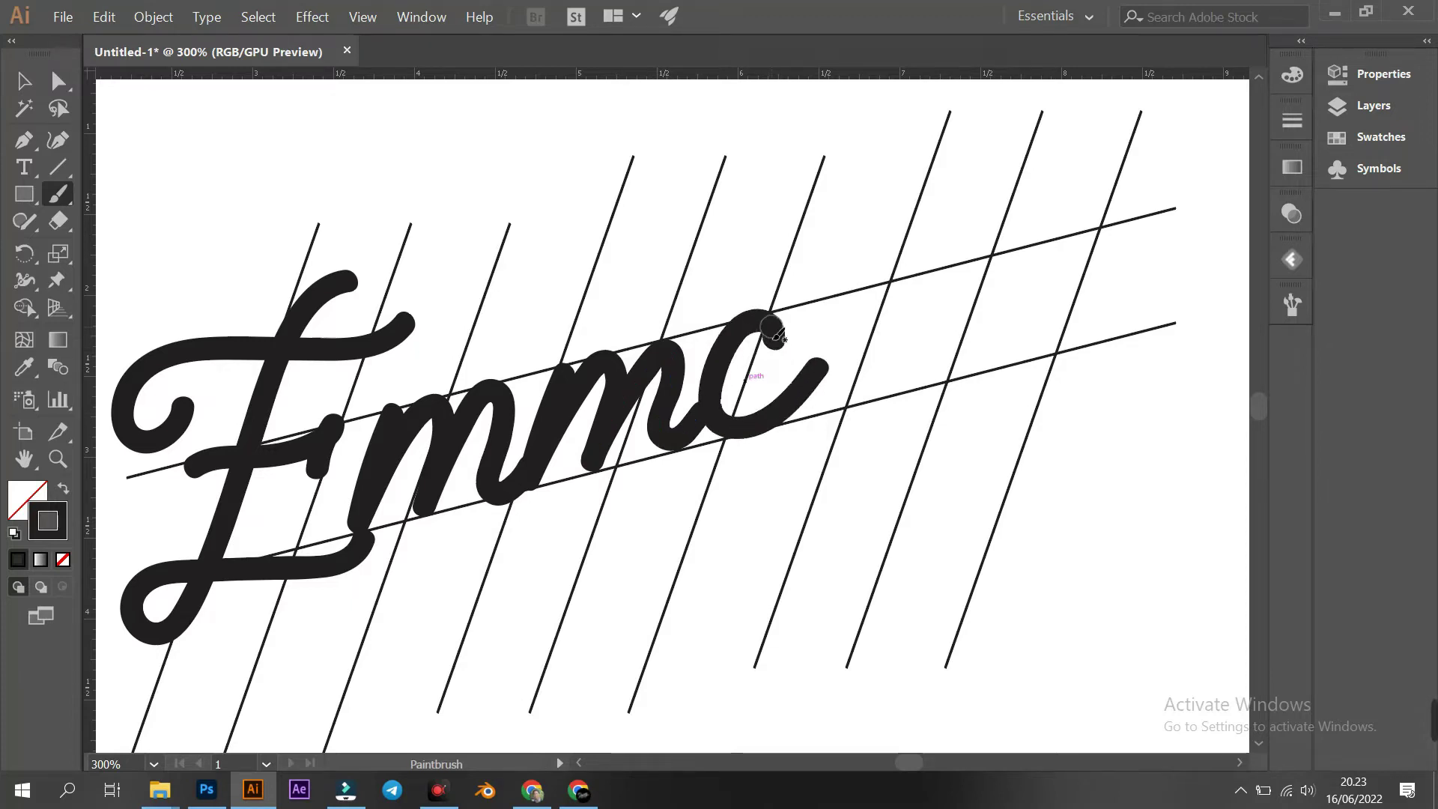
Paint the r with a curling tail after the e
drag(869, 450, 697, 488)
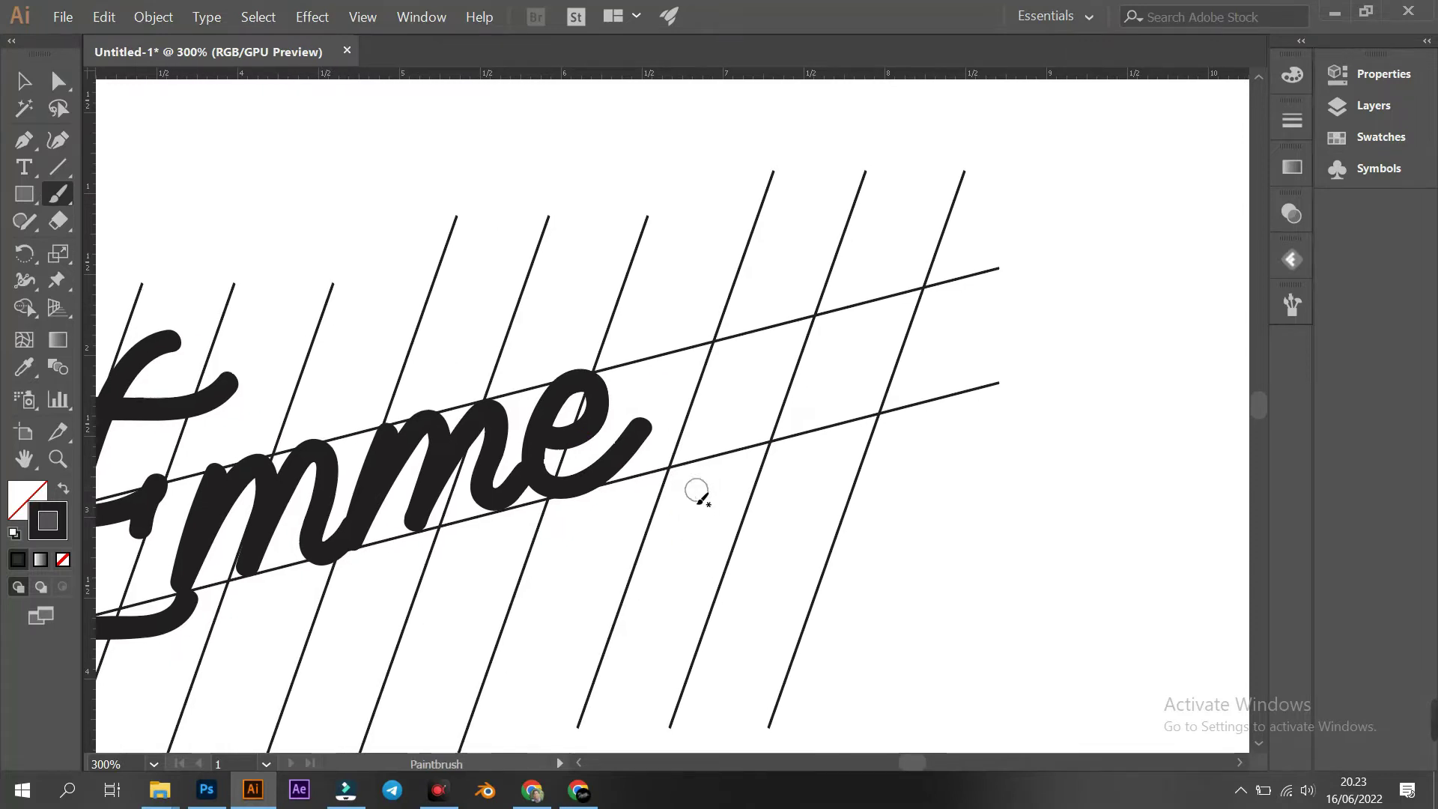
ctrl+click(633, 453)
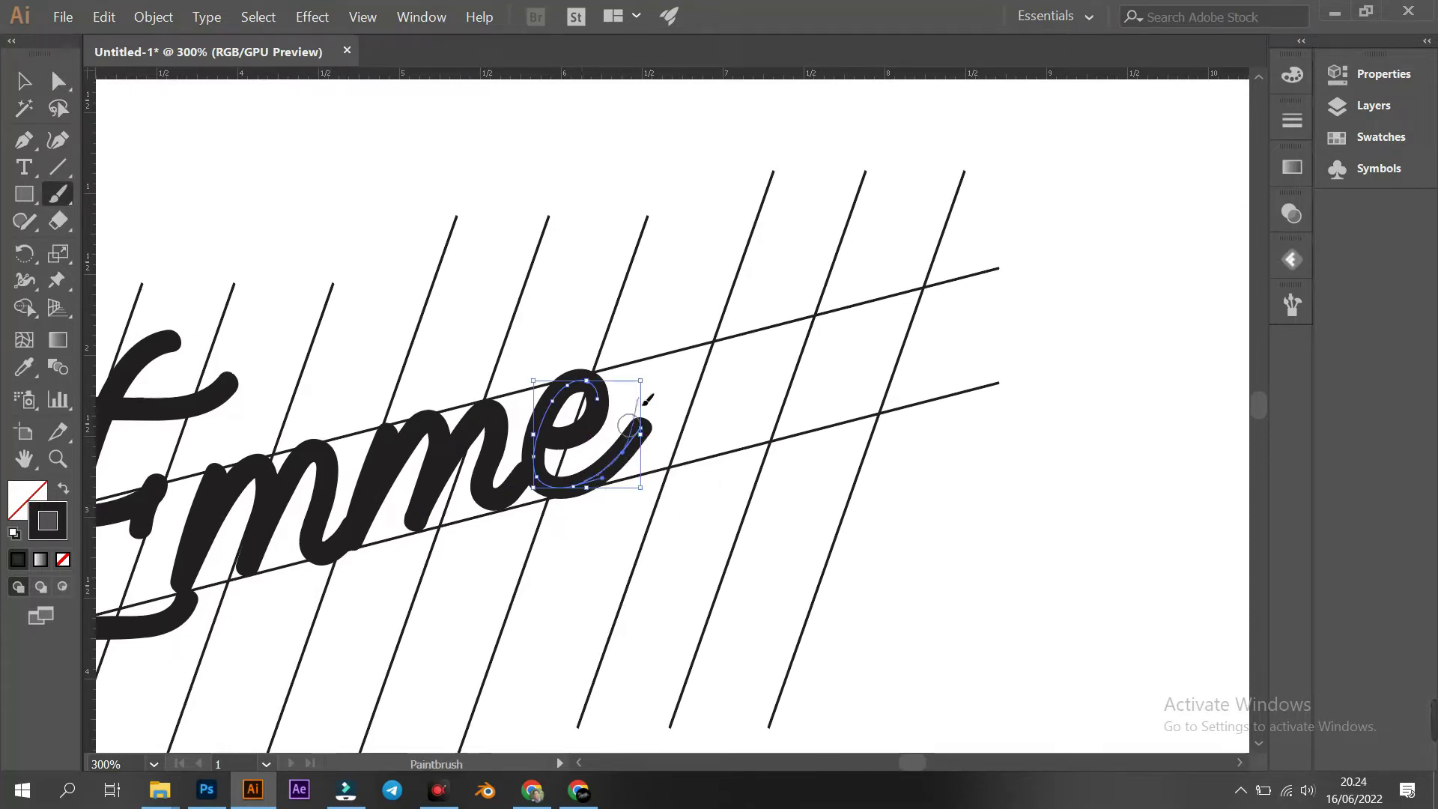
drag(693, 448, 796, 469)
key(ctrl+z)
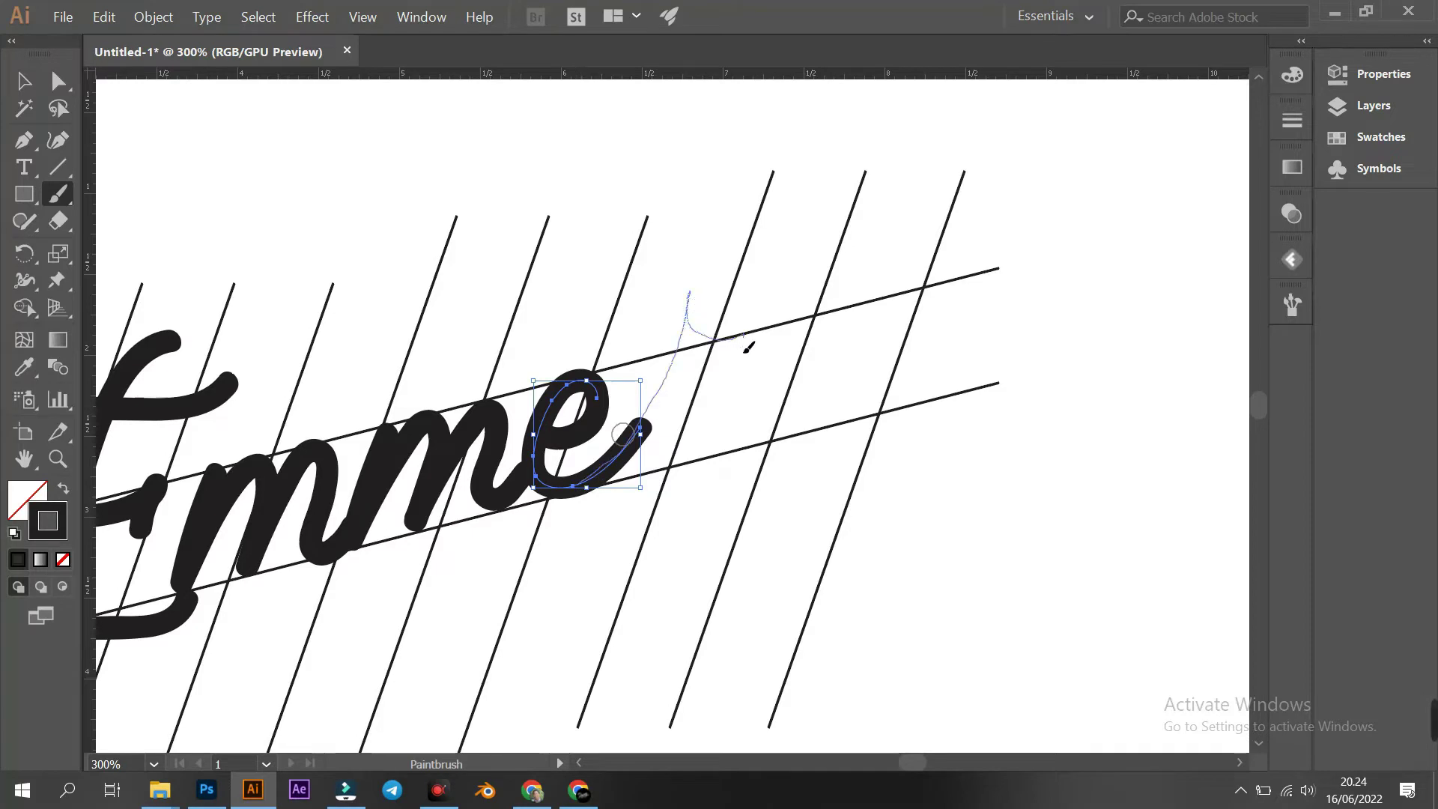
drag(748, 347, 831, 512)
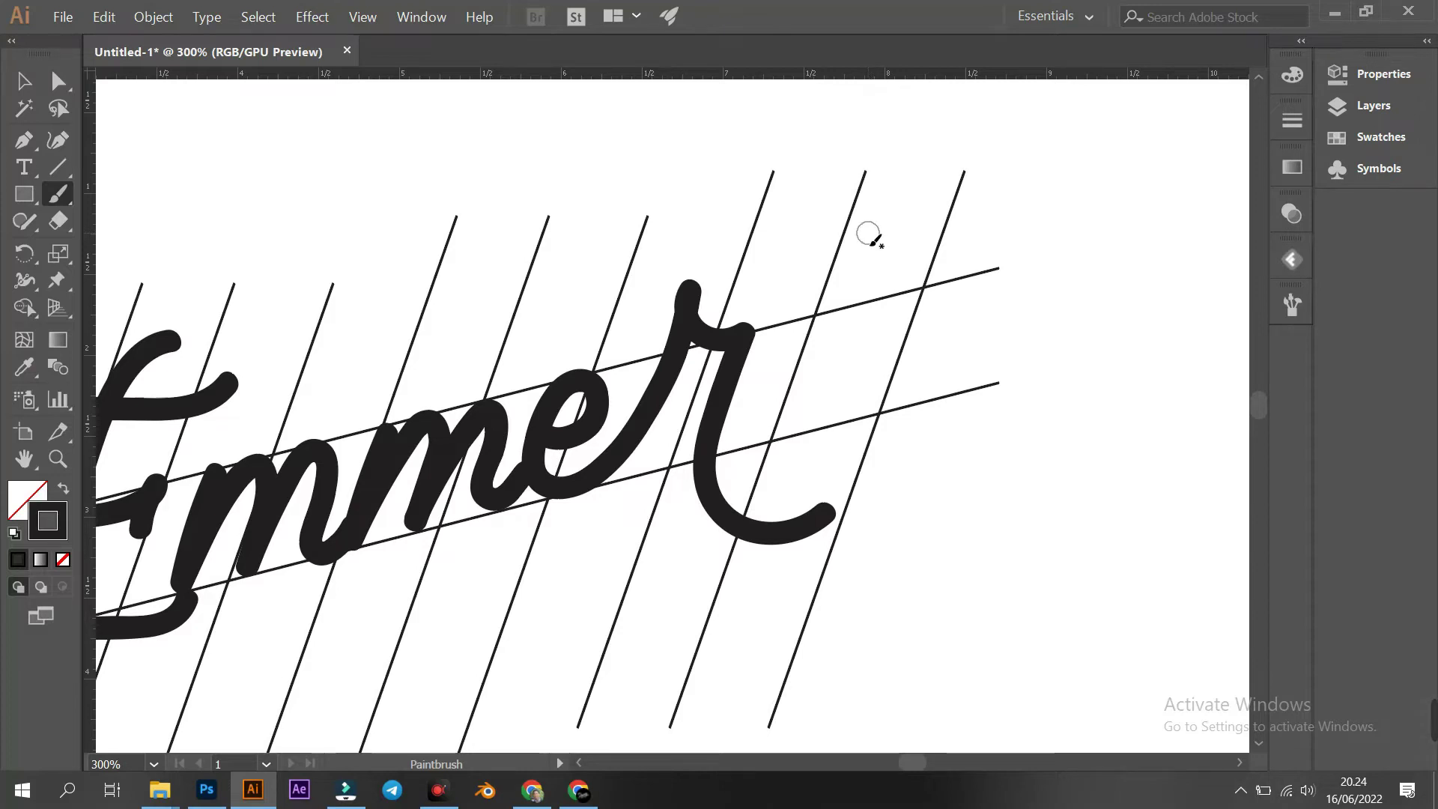
Add the dotted i and finish with a tall looped t crossed by its crossbar
mouse_move(803, 330)
mouse_down()
mouse_move(778, 422)
mouse_move(814, 419)
mouse_move(867, 312)
mouse_up()
mouse_move(906, 185)
mouse_down()
mouse_move(855, 379)
mouse_move(873, 439)
mouse_move(971, 371)
mouse_move(907, 358)
mouse_up()
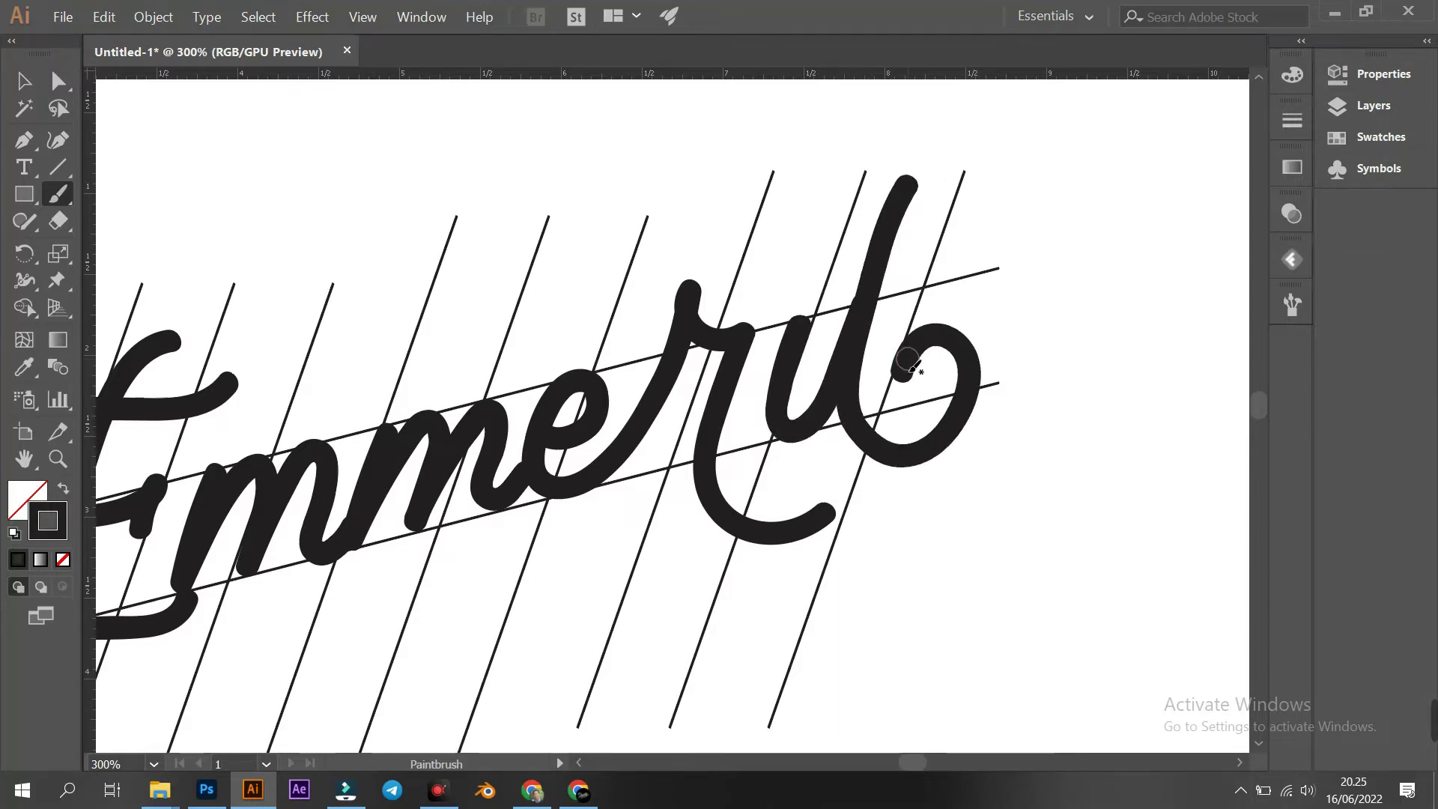
key(ctrl+z)
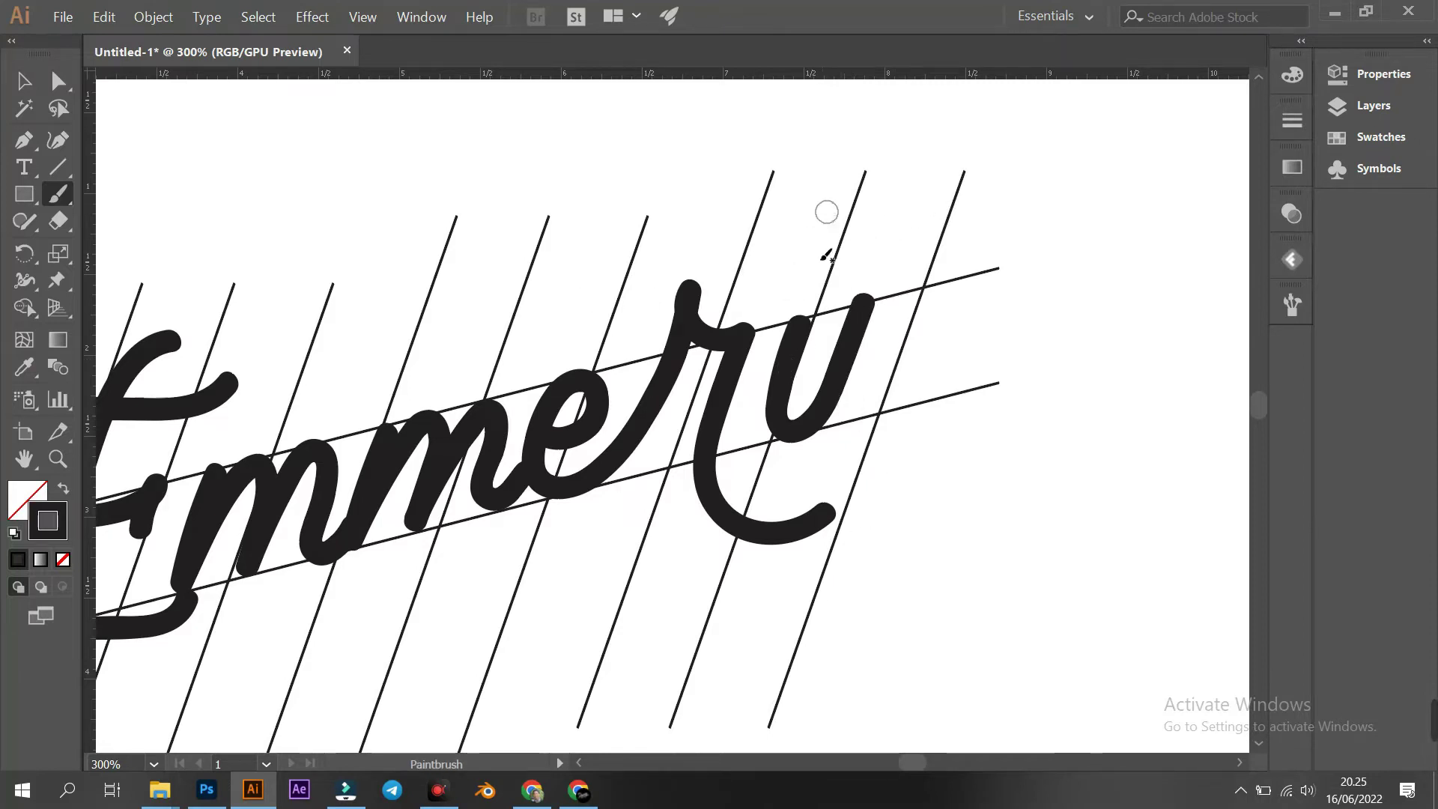
mouse_move(735, 276)
mouse_down()
mouse_move(939, 235)
mouse_move(877, 244)
mouse_move(858, 378)
mouse_up()
key(ctrl+z)
mouse_move(913, 188)
mouse_down()
mouse_move(854, 367)
mouse_move(859, 345)
mouse_move(864, 441)
mouse_move(933, 370)
mouse_move(906, 347)
mouse_move(882, 281)
mouse_move(836, 428)
mouse_move(953, 432)
mouse_move(878, 416)
mouse_up()
key(ctrl+z)
key(a)
key(b)
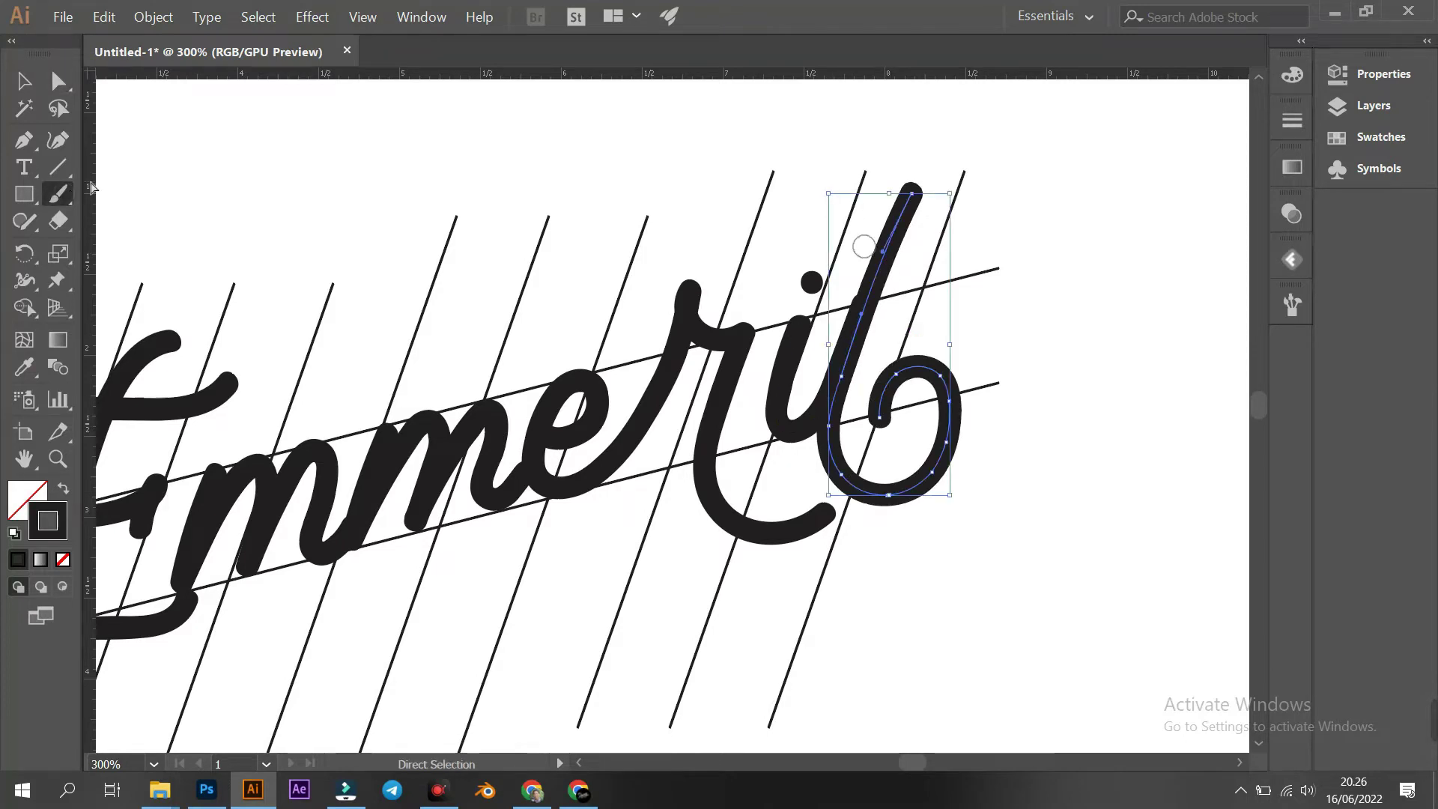
drag(831, 243, 730, 251)
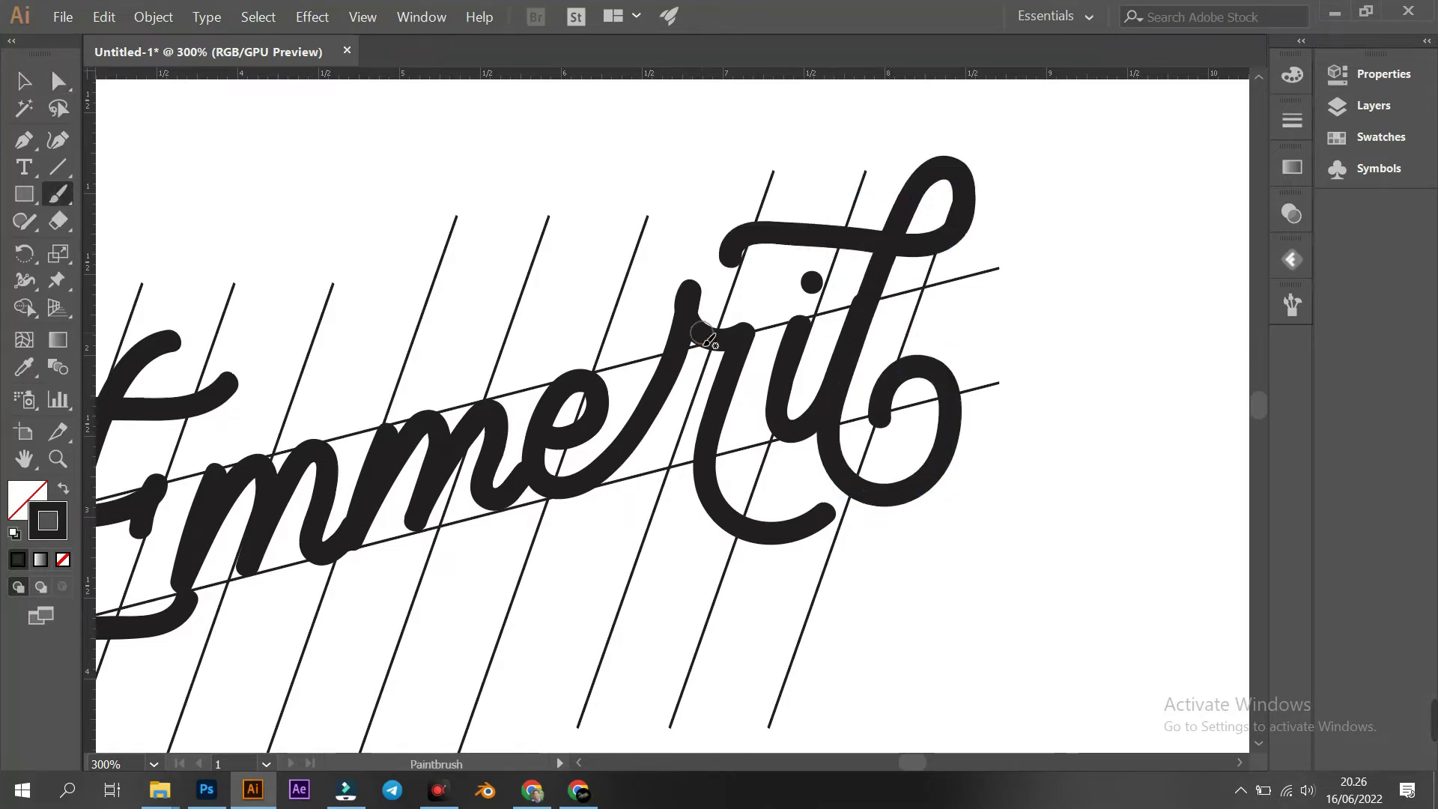
scroll(704, 337, down, 3)
Redraw the E's bottom stroke so it ends in an upward curl
scroll(716, 491, left, 4)
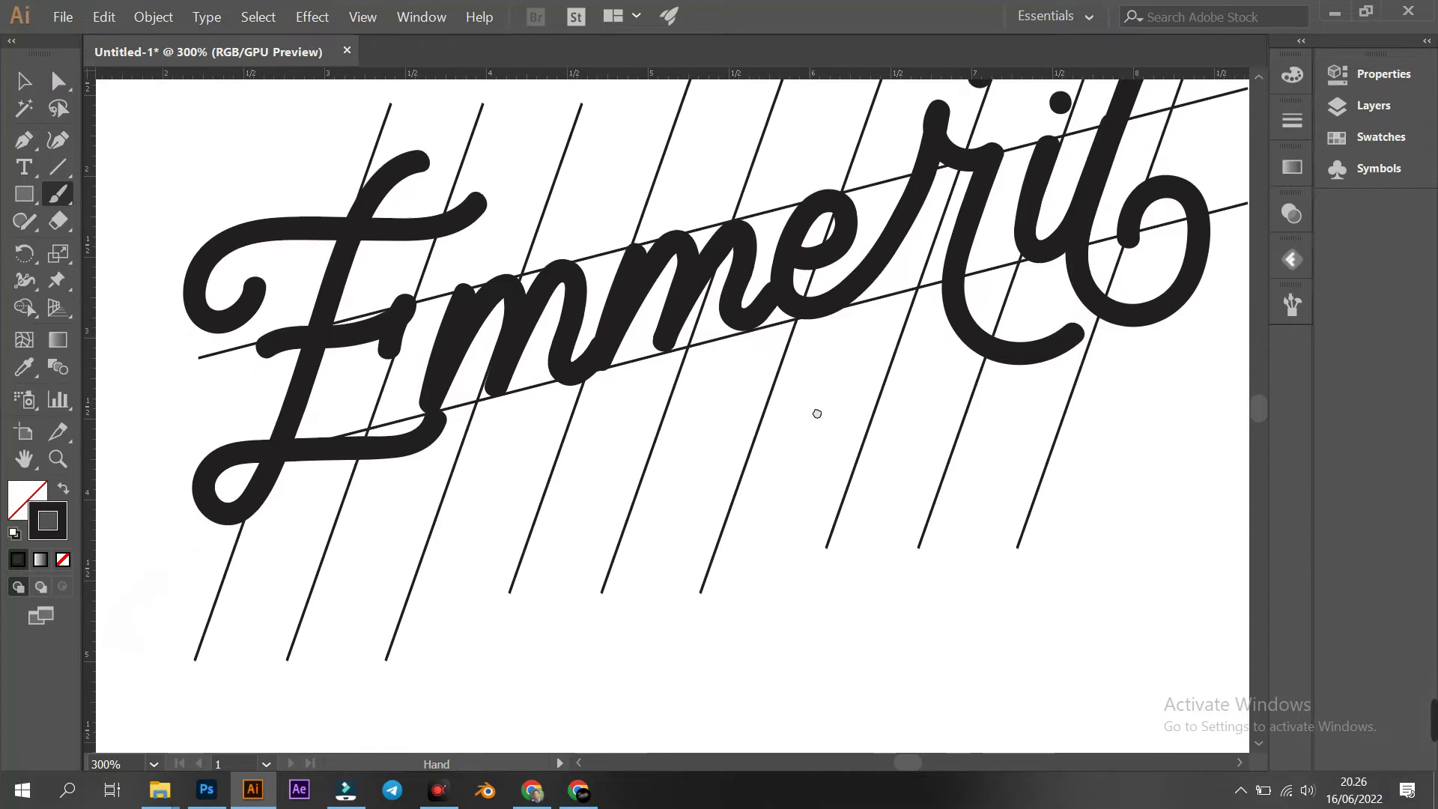
ctrl+click(369, 497)
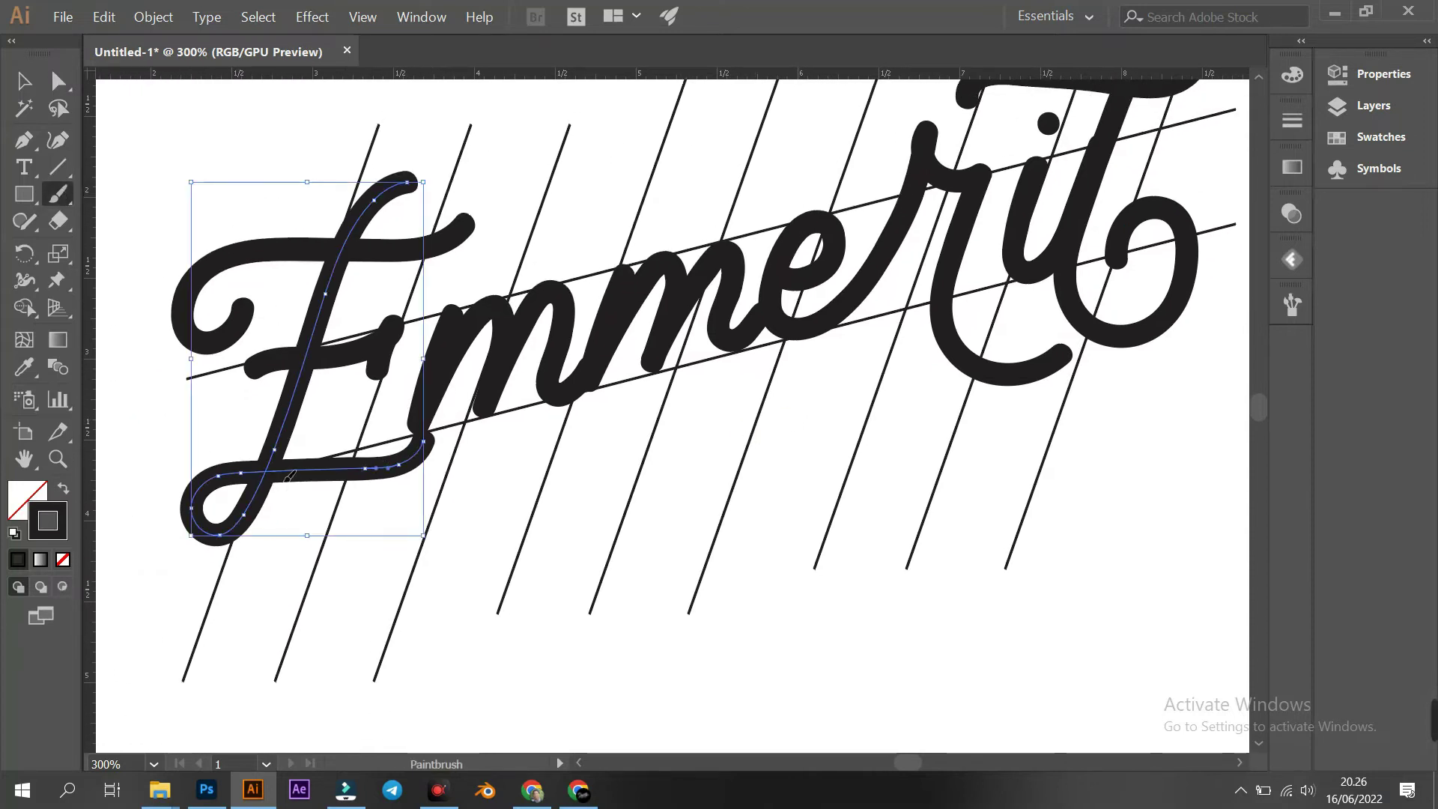
drag(397, 491, 421, 470)
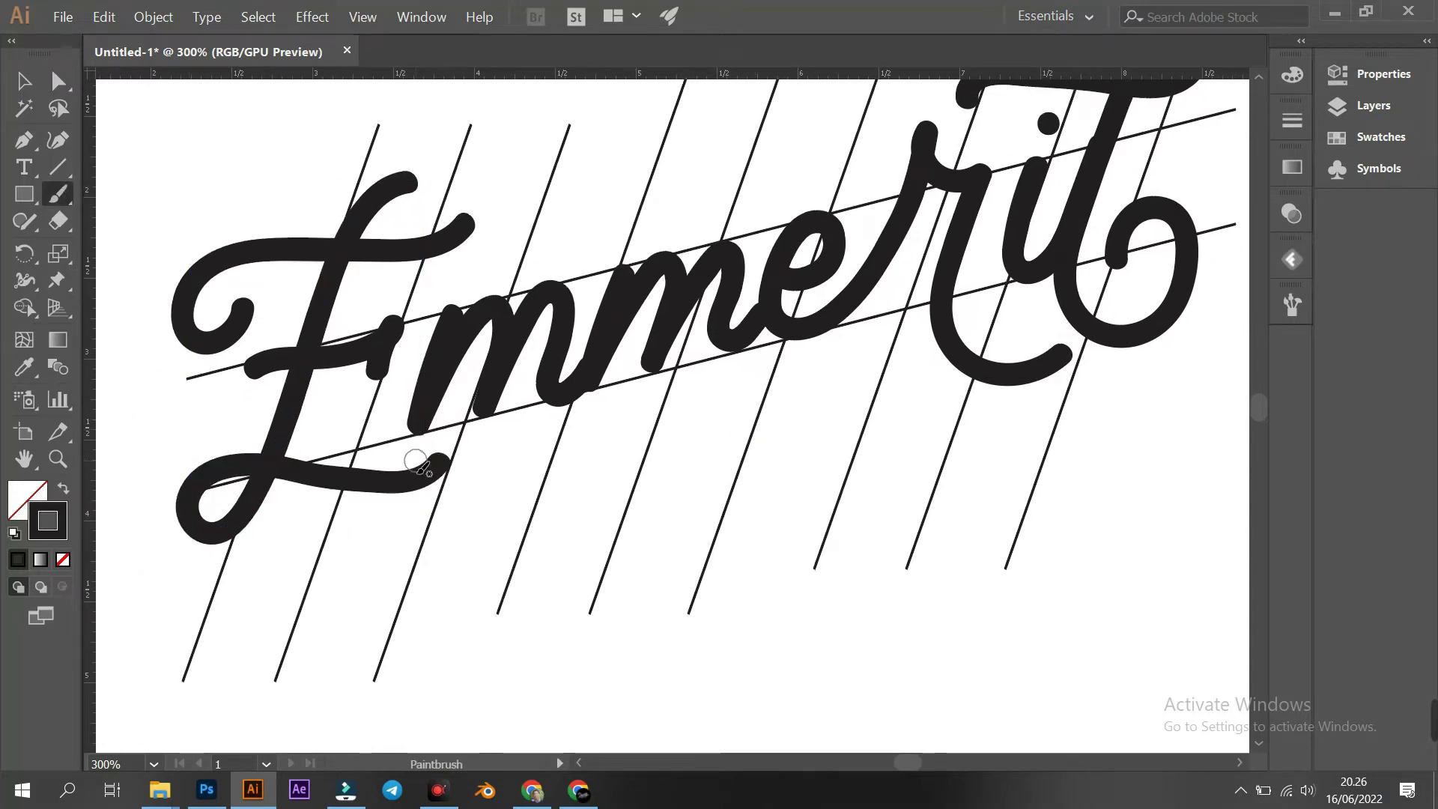
key(ctrl+minus)
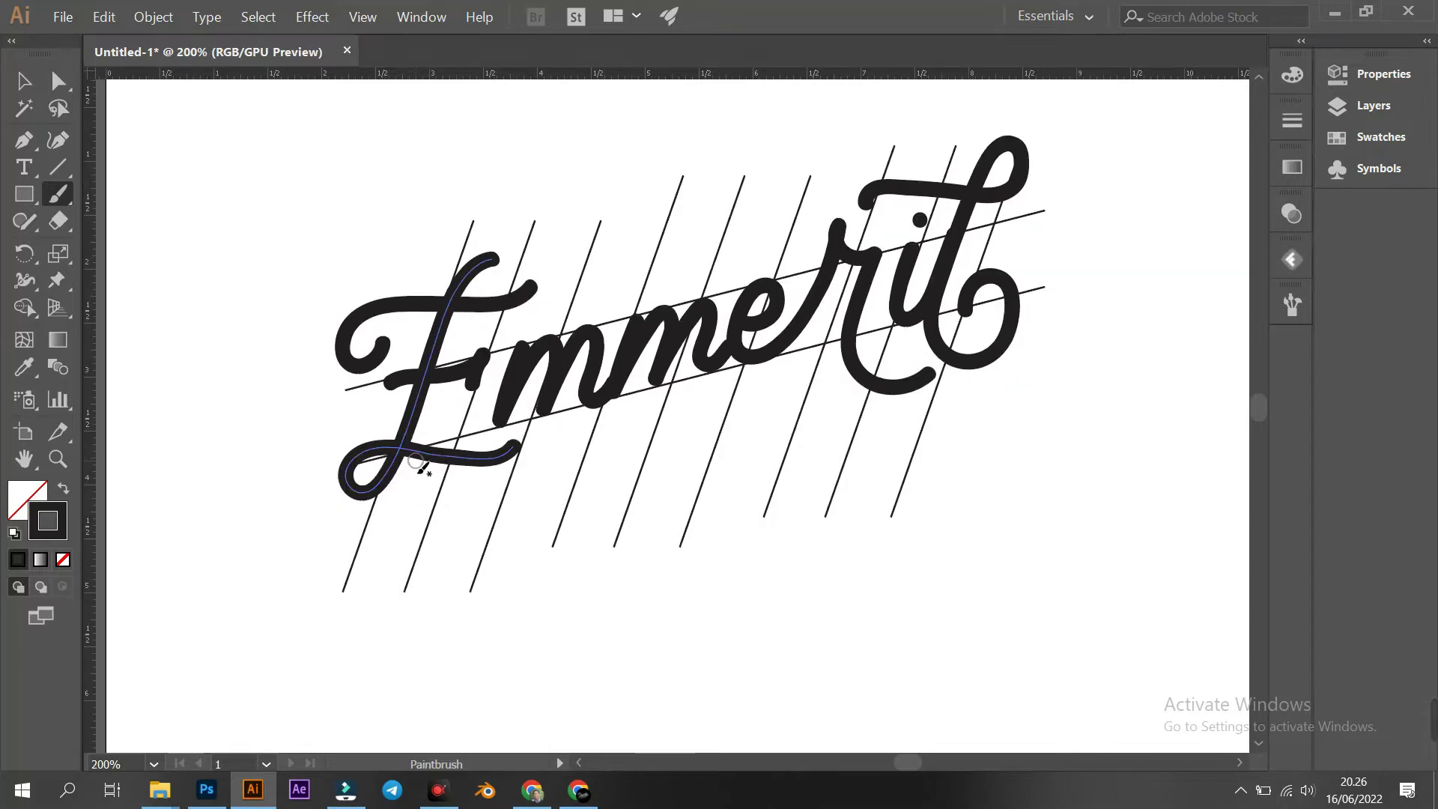
click(24, 80)
key(ctrl+minus)
click(1336, 105)
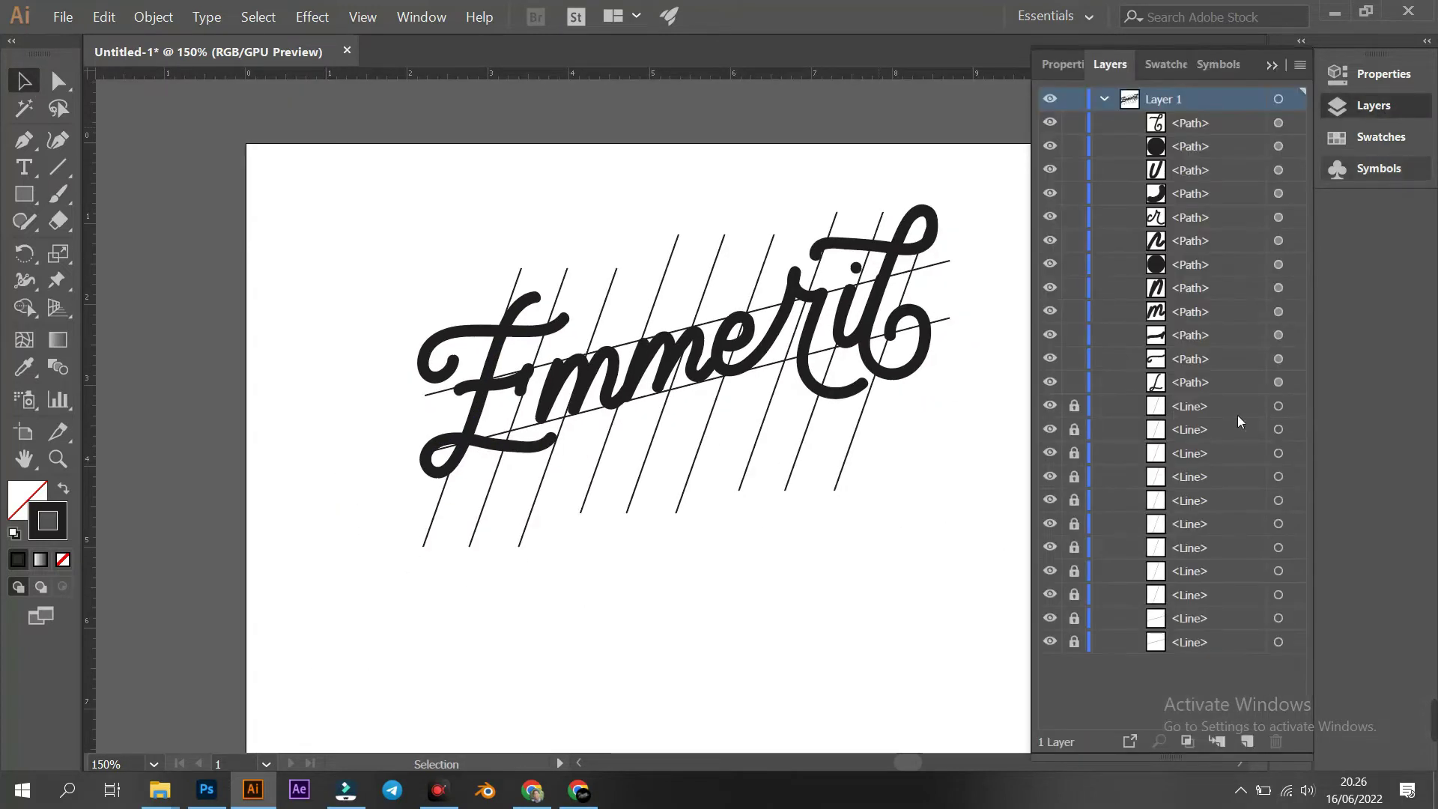
click(1237, 411)
shift+click(1295, 635)
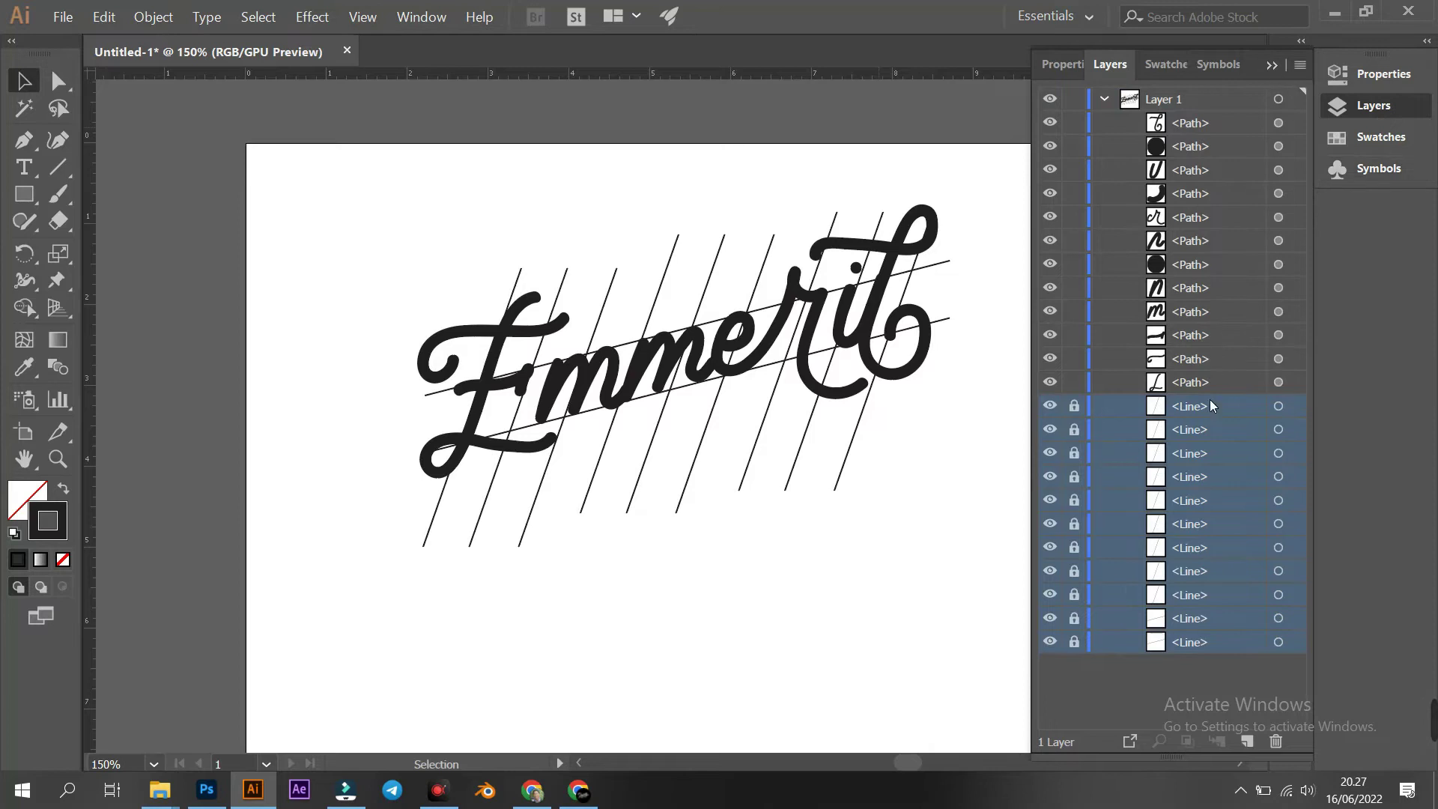
click(1271, 66)
click(898, 301)
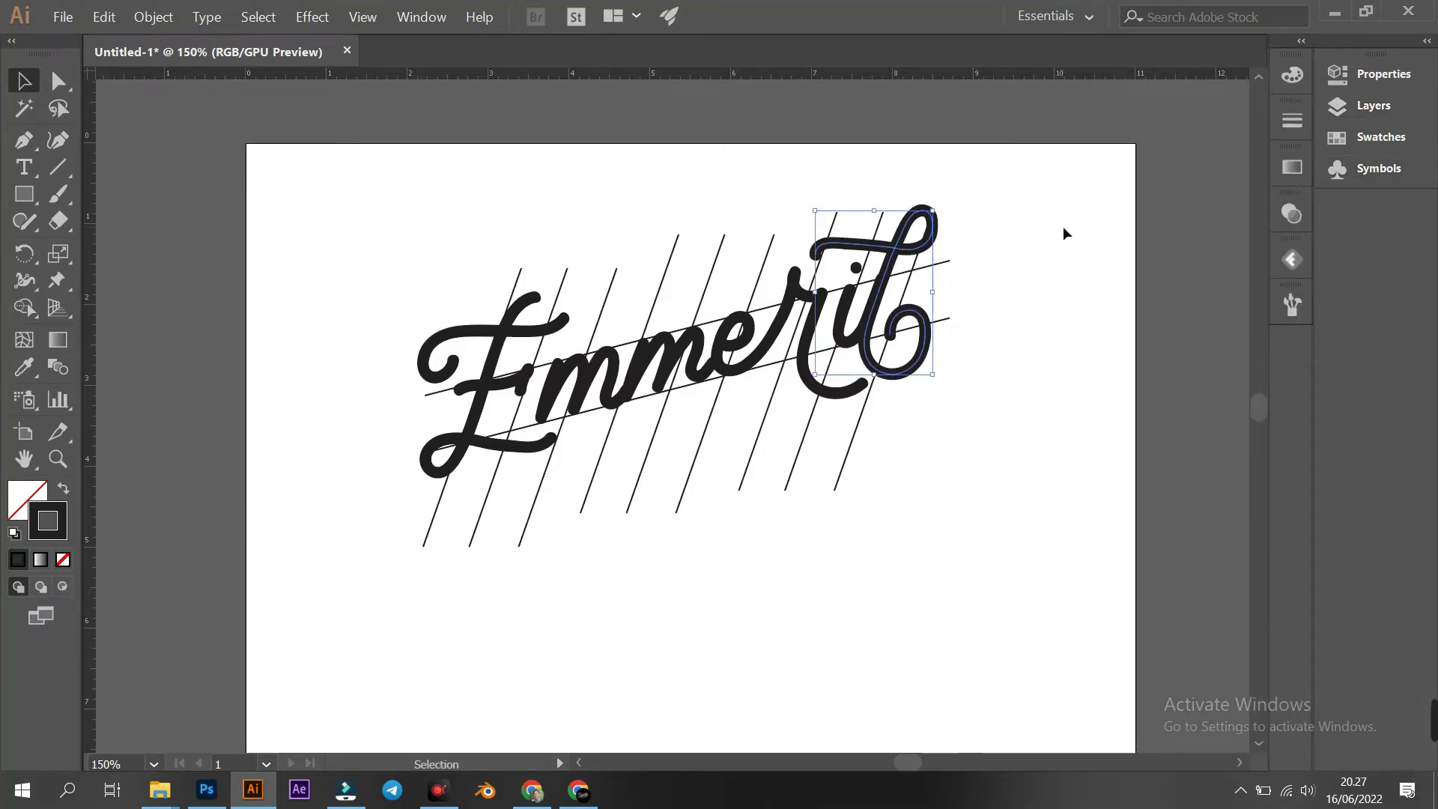
click(919, 392)
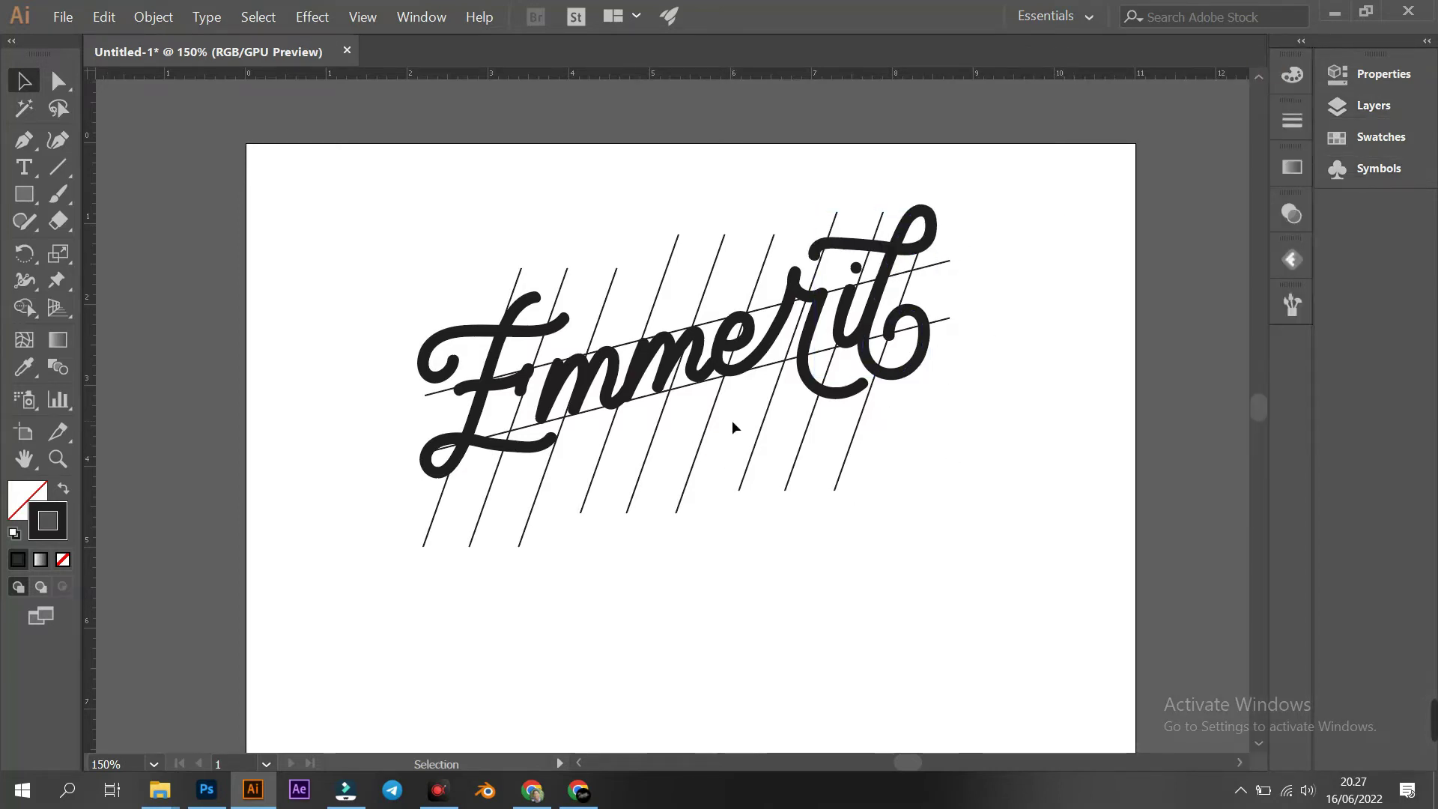
click(1344, 106)
drag(417, 250, 963, 485)
key(ctrl+c)
key(ctrl+f)
key(shift+Down)
key(shift+Down)
key(shift+Down)
key(shift+Down)
key(shift+Down)
key(shift+Down)
key(shift+Down)
key(shift+Down)
key(shift+Down)
key(shift+Down)
key(shift+Down)
key(shift+Down)
key(shift+Down)
key(shift+Down)
key(shift+Down)
key(shift+Up)
key(shift+Up)
key(shift+Up)
key(shift+Left)
key(shift+Left)
key(shift+Left)
key(shift+Left)
key(shift+Left)
key(shift+Down)
key(shift+Down)
key(shift+Left)
key(shift+Left)
key(shift+Left)
key(shift+Left)
key(shift+Left)
key(shift+Left)
key(Up)
key(Up)
key(Up)
key(Up)
key(Up)
key(Up)
key(Up)
key(Up)
key(Up)
key(Up)
key(shift+Right)
key(shift+Right)
key(shift+Right)
key(shift+Right)
key(shift+Right)
key(shift+Right)
key(shift+Right)
key(shift+Right)
key(shift+Right)
key(shift+Right)
key(shift+Right)
key(shift+Right)
key(shift+Right)
key(shift+Right)
key(shift+Right)
key(shift+Right)
key(shift+Right)
key(shift+Right)
key(shift+Right)
key(shift+Right)
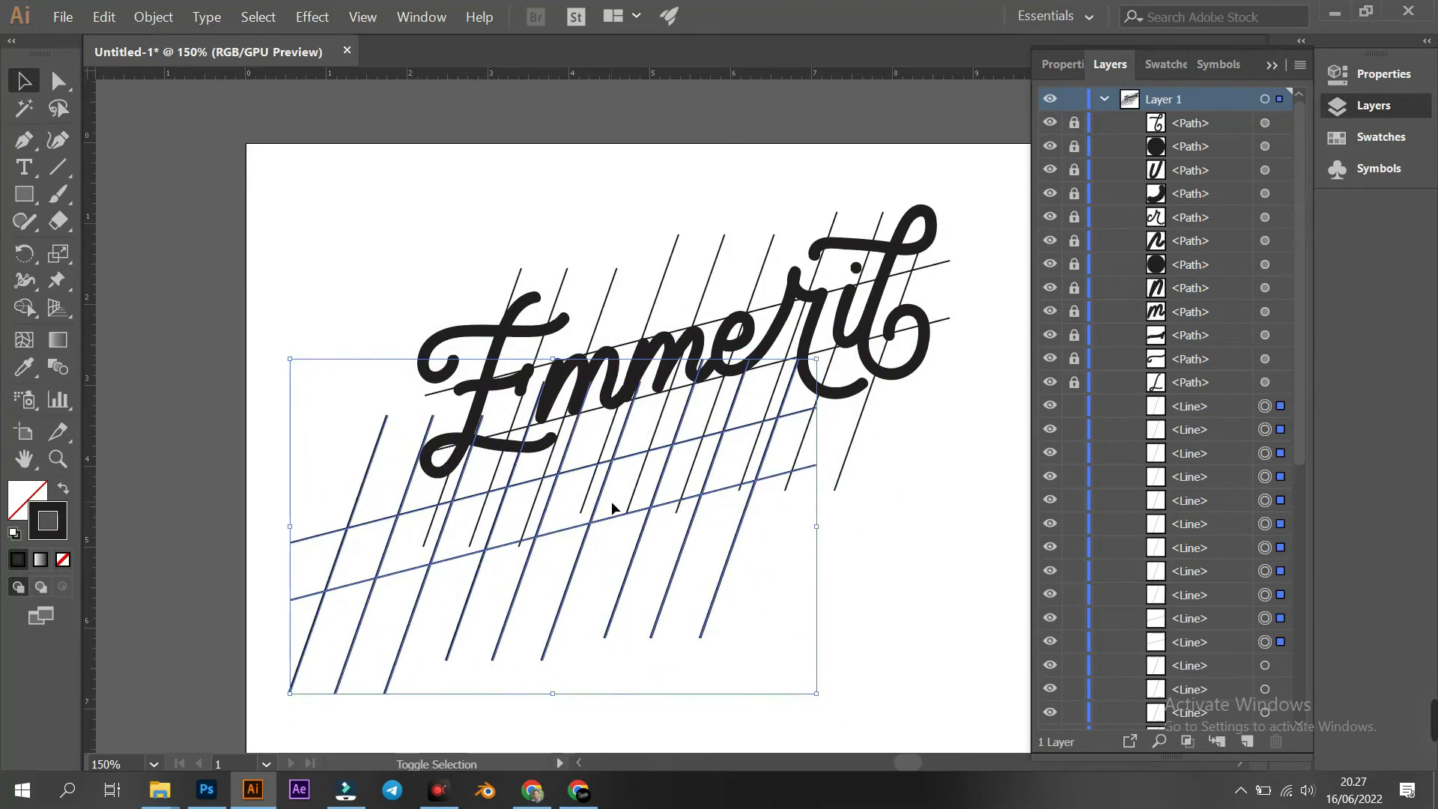
key(shift+Up)
key(shift+Up)
key(shift+Up)
key(shift+Up)
key(shift+Up)
key(shift+Up)
key(shift+Up)
click(870, 704)
Zoom into the new lower guides and select the E's bottom stroke
key(ctrl+plus)
key(ctrl+plus)
mouse_move(544, 673)
mouse_down()
mouse_move(797, 523)
mouse_move(754, 606)
mouse_up()
key(b)
click(37, 84)
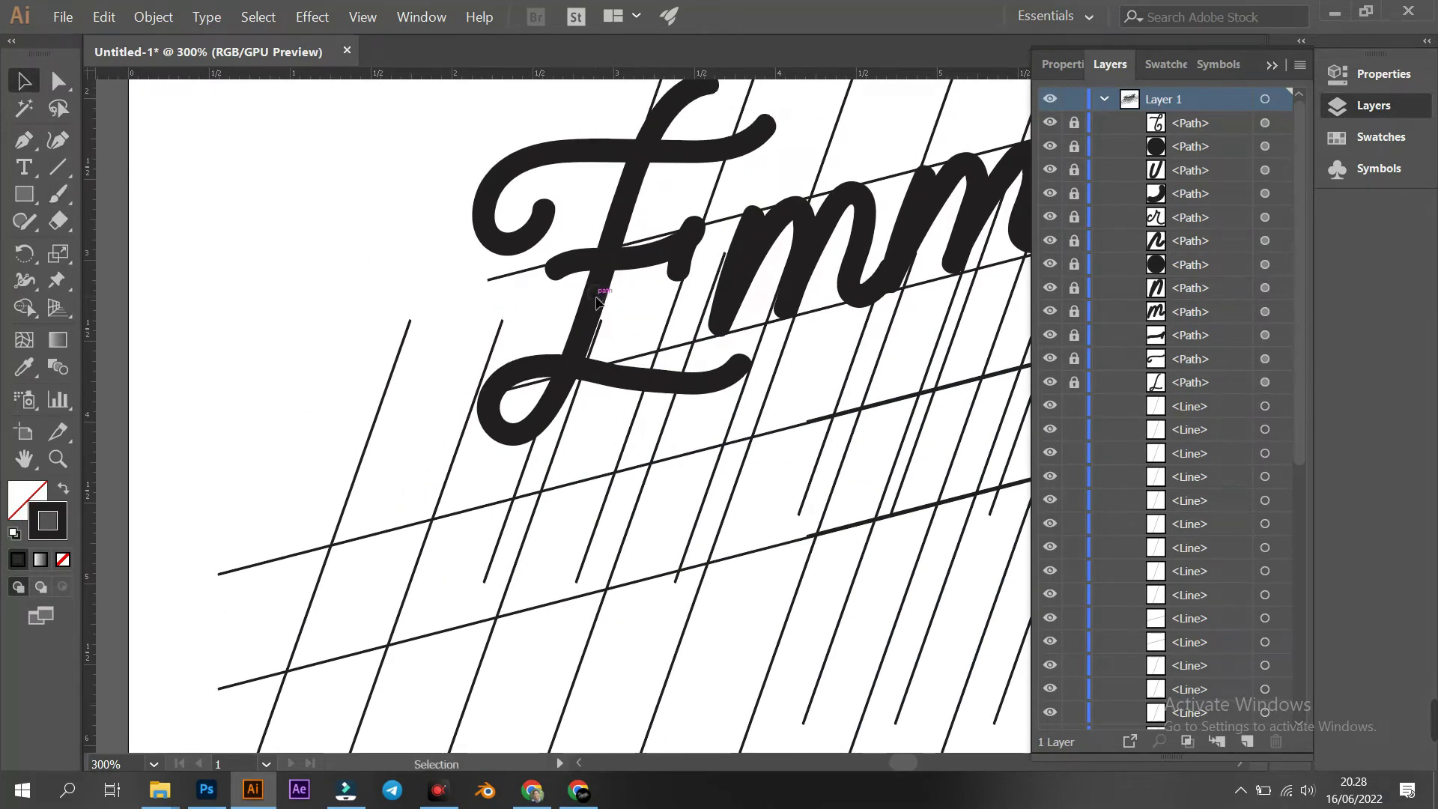
drag(1088, 133, 1075, 384)
click(599, 382)
Paint a script K with a looping leg on the lower guides, redoing strokes until it looks right
key(b)
drag(597, 610, 592, 438)
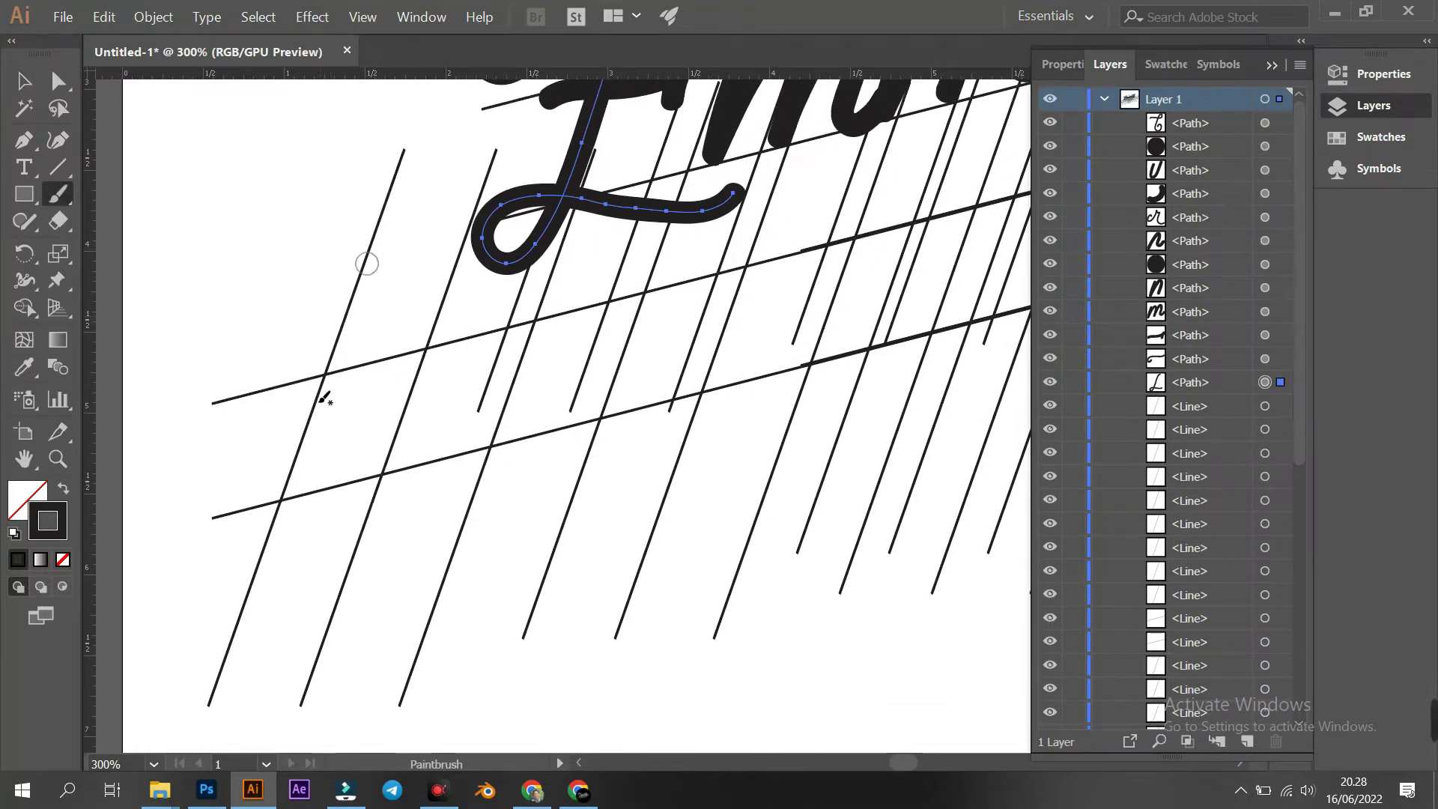
mouse_move(281, 345)
mouse_down()
mouse_move(295, 278)
mouse_move(431, 245)
mouse_move(284, 584)
mouse_move(219, 485)
mouse_move(266, 501)
mouse_up()
mouse_move(500, 301)
mouse_down()
mouse_move(423, 413)
mouse_move(350, 450)
mouse_move(369, 423)
mouse_move(528, 592)
mouse_move(617, 481)
mouse_up()
key(ctrl+z)
drag(497, 282, 562, 539)
key(ctrl+z)
click(496, 297)
mouse_move(499, 300)
mouse_down()
mouse_move(371, 441)
mouse_move(335, 405)
mouse_move(616, 483)
mouse_up()
key(ctrl+z)
mouse_move(503, 298)
mouse_down()
mouse_move(318, 445)
mouse_move(457, 516)
mouse_move(633, 505)
mouse_up()
key(ctrl+z)
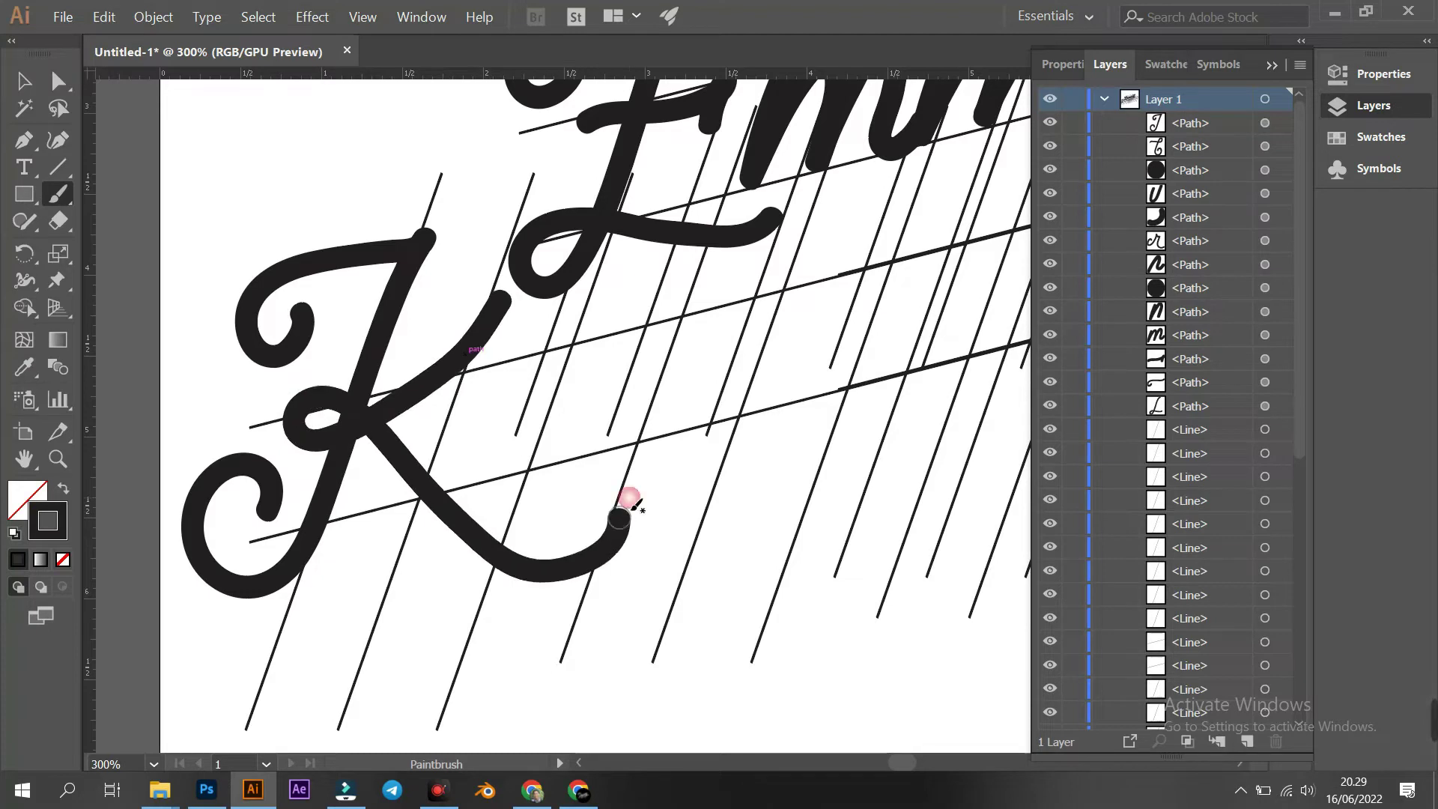
key(ctrl+z)
mouse_move(507, 303)
mouse_down()
mouse_move(468, 365)
mouse_move(366, 438)
mouse_move(293, 429)
mouse_move(370, 428)
mouse_move(446, 514)
mouse_move(588, 529)
mouse_up()
mouse_move(571, 380)
mouse_down()
mouse_move(504, 379)
mouse_move(479, 459)
mouse_move(536, 424)
mouse_move(571, 357)
mouse_move(558, 411)
mouse_up()
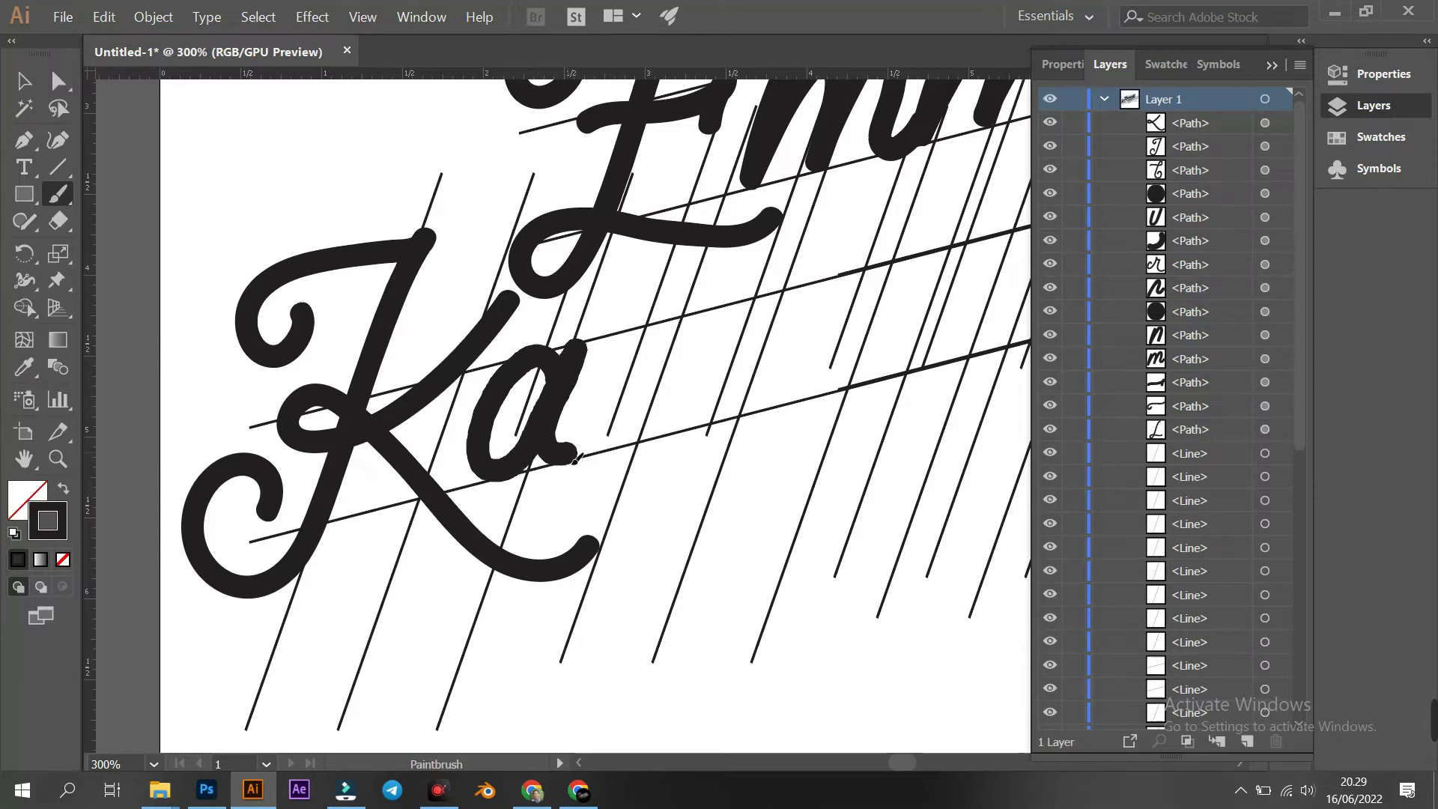
drag(575, 458, 603, 408)
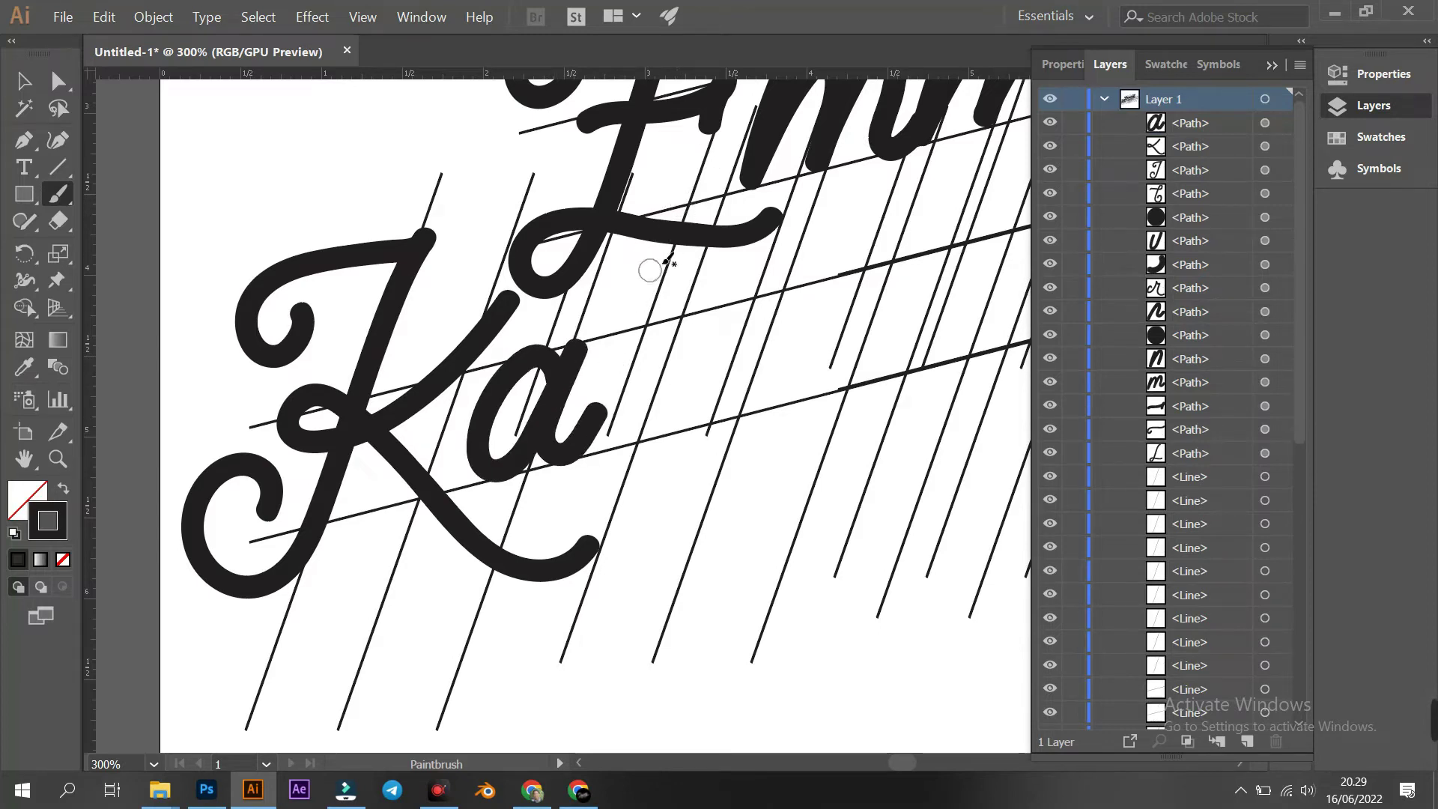
mouse_move(683, 217)
mouse_down()
mouse_move(591, 453)
mouse_move(627, 341)
mouse_move(596, 454)
mouse_move(648, 354)
mouse_move(693, 336)
mouse_move(690, 429)
mouse_up()
key(ctrl+z)
key(ctrl+z)
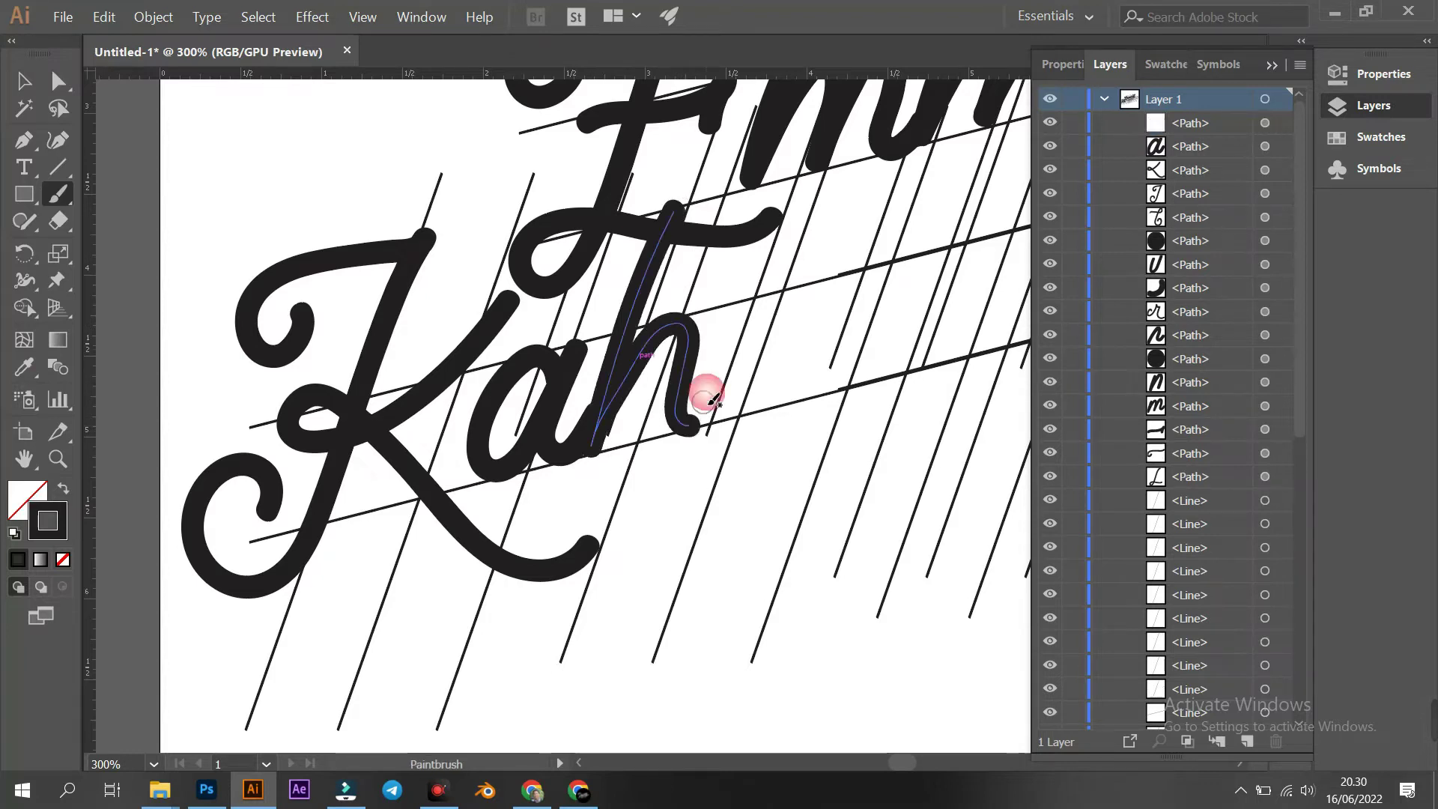
key(ctrl+z)
mouse_move(678, 209)
mouse_down()
mouse_move(592, 443)
mouse_move(663, 338)
mouse_move(684, 374)
mouse_move(690, 427)
mouse_up()
key(ctrl+z)
mouse_move(601, 448)
mouse_down()
mouse_move(660, 352)
mouse_move(695, 331)
mouse_move(683, 430)
mouse_move(723, 384)
mouse_move(730, 416)
mouse_up()
key(ctrl+z)
mouse_move(600, 447)
mouse_down()
mouse_move(696, 330)
mouse_move(707, 435)
mouse_move(734, 382)
mouse_up()
mouse_move(759, 304)
mouse_down()
mouse_move(725, 418)
mouse_move(813, 296)
mouse_move(833, 470)
mouse_up()
Paint the M of the surname, repainting its stems until they are straight
scroll(832, 472, right, 10)
scroll(534, 584, up, 2)
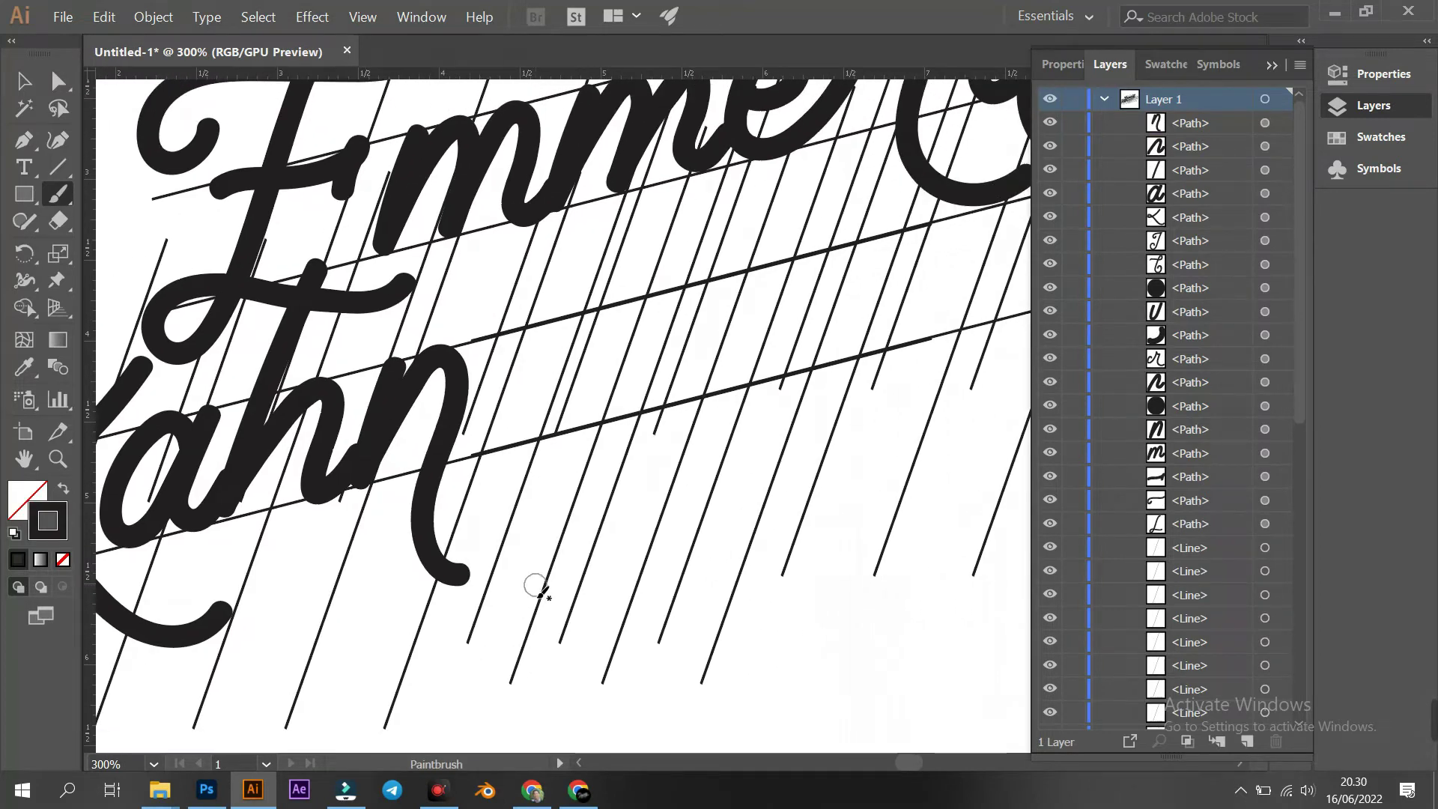
mouse_move(307, 372)
mouse_down()
mouse_move(381, 305)
mouse_move(298, 378)
mouse_move(344, 307)
mouse_move(413, 281)
mouse_move(307, 584)
mouse_move(286, 357)
mouse_move(414, 293)
mouse_move(294, 582)
mouse_move(246, 604)
mouse_up()
key(ctrl+z)
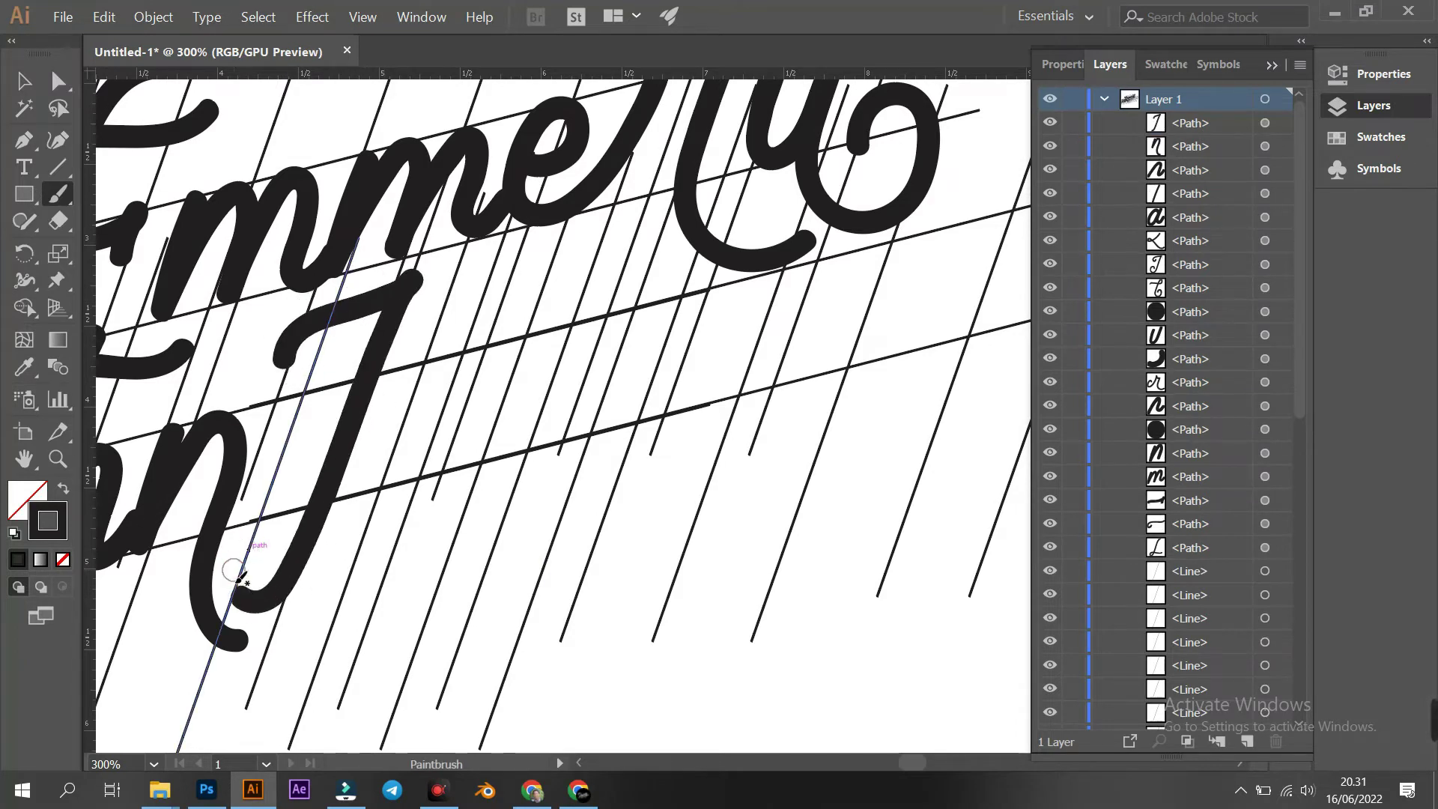
key(ctrl+z)
mouse_move(280, 369)
mouse_down()
mouse_move(404, 299)
mouse_move(304, 569)
mouse_move(234, 569)
mouse_up()
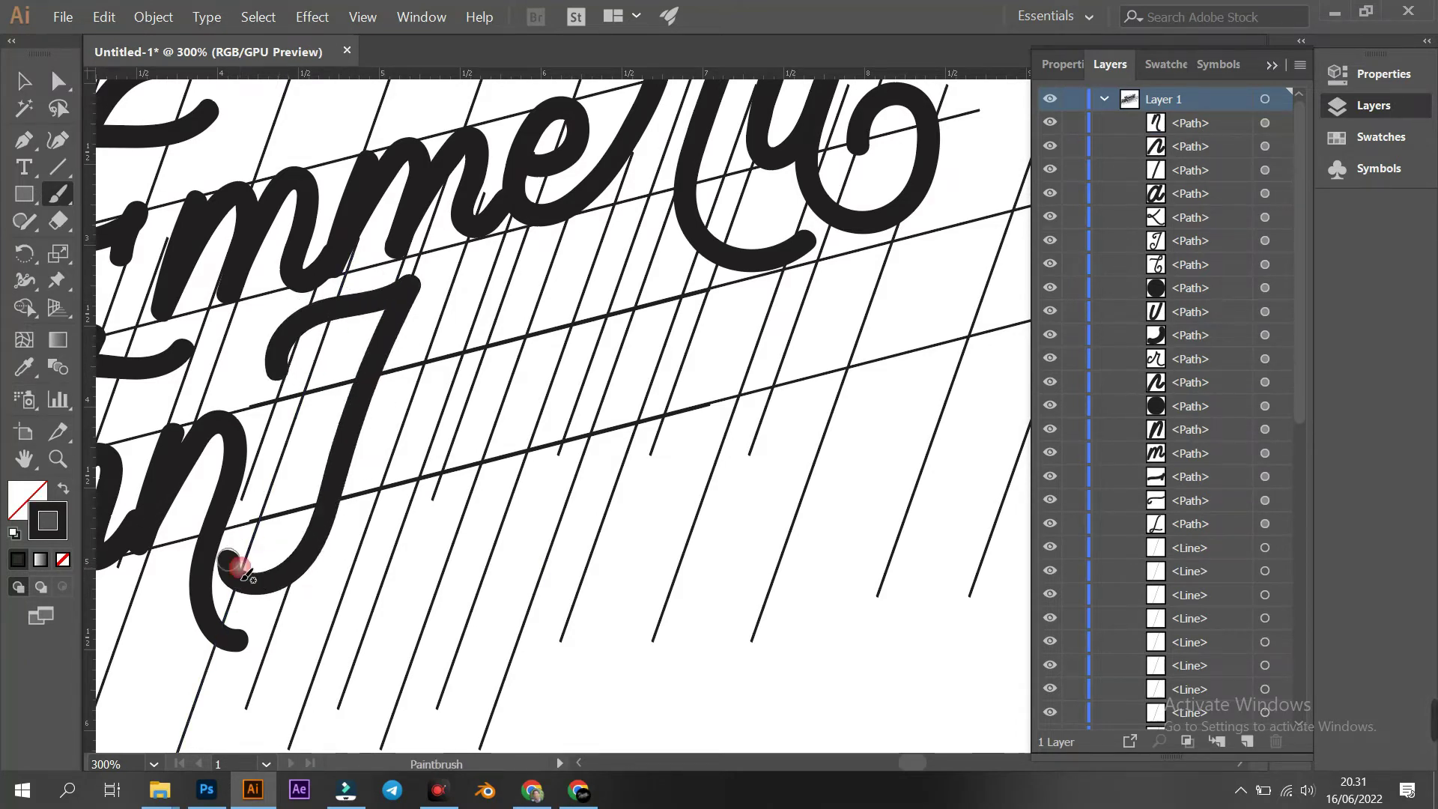
key(ctrl+z)
mouse_move(281, 367)
mouse_down()
mouse_move(349, 449)
mouse_move(235, 583)
mouse_up()
mouse_move(405, 293)
mouse_down()
mouse_move(397, 461)
mouse_move(519, 273)
mouse_up()
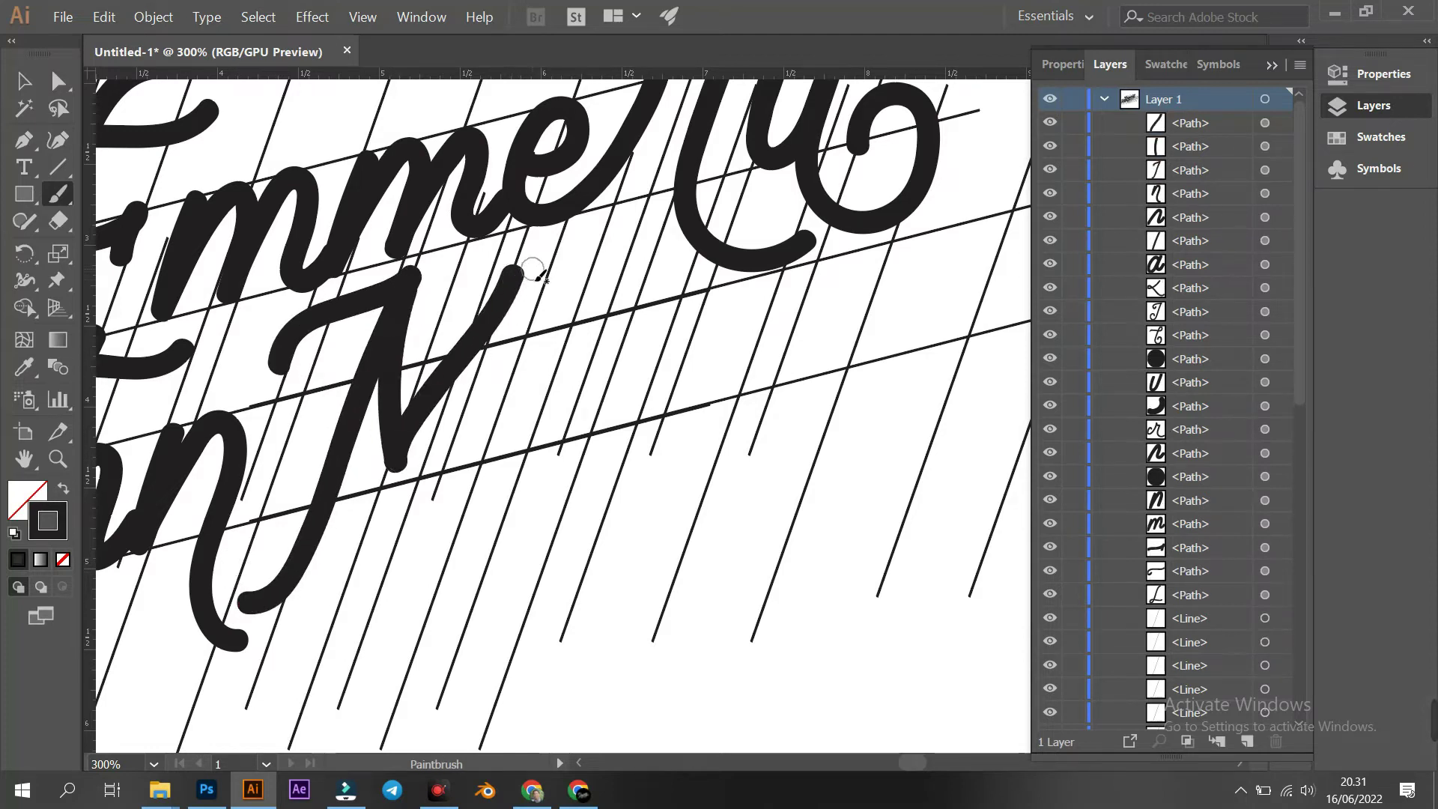
drag(505, 324, 472, 568)
key(ctrl+z)
mouse_move(518, 277)
mouse_down()
mouse_move(472, 411)
mouse_move(524, 508)
mouse_up()
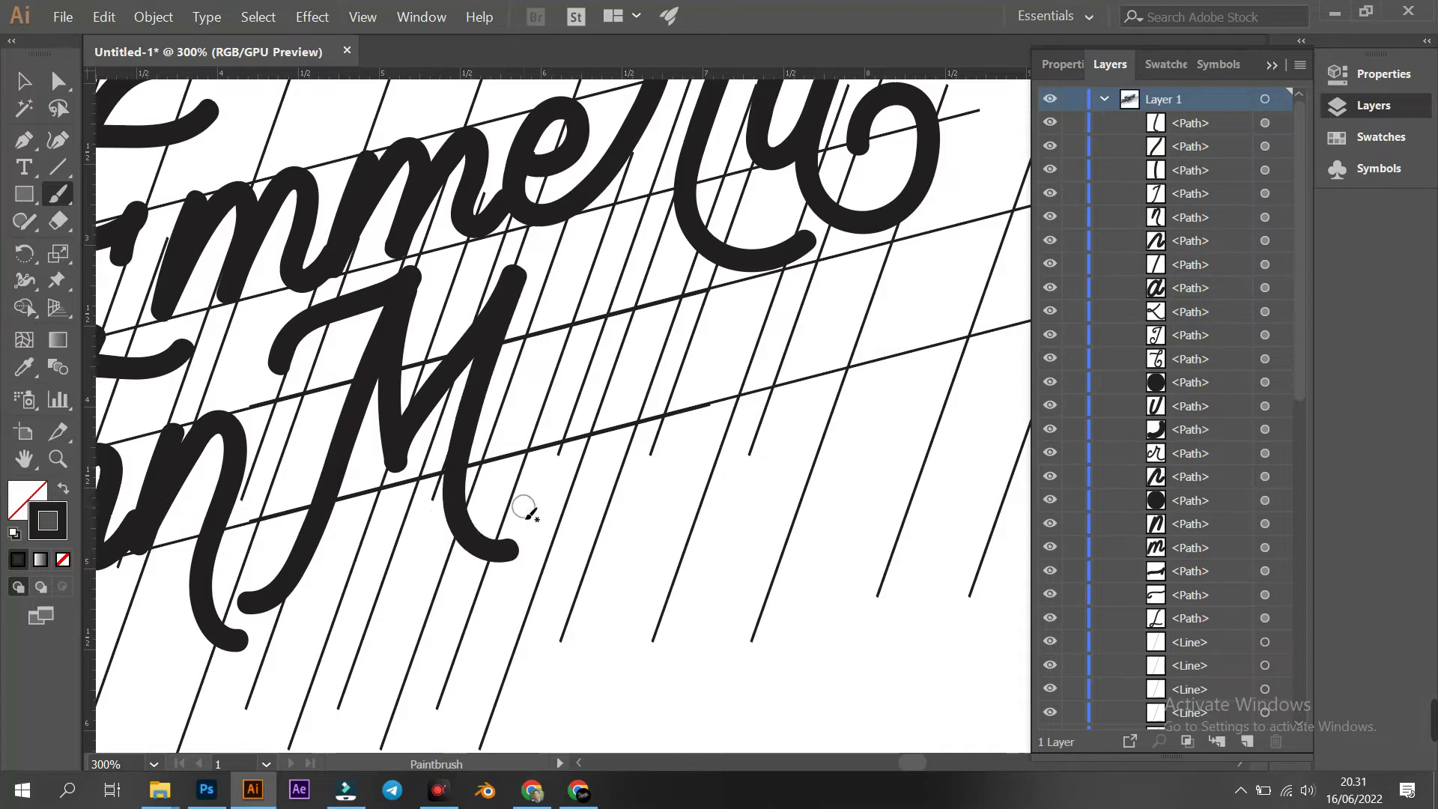
key(ctrl+z)
mouse_move(516, 277)
mouse_down()
mouse_move(459, 418)
mouse_move(470, 524)
mouse_up()
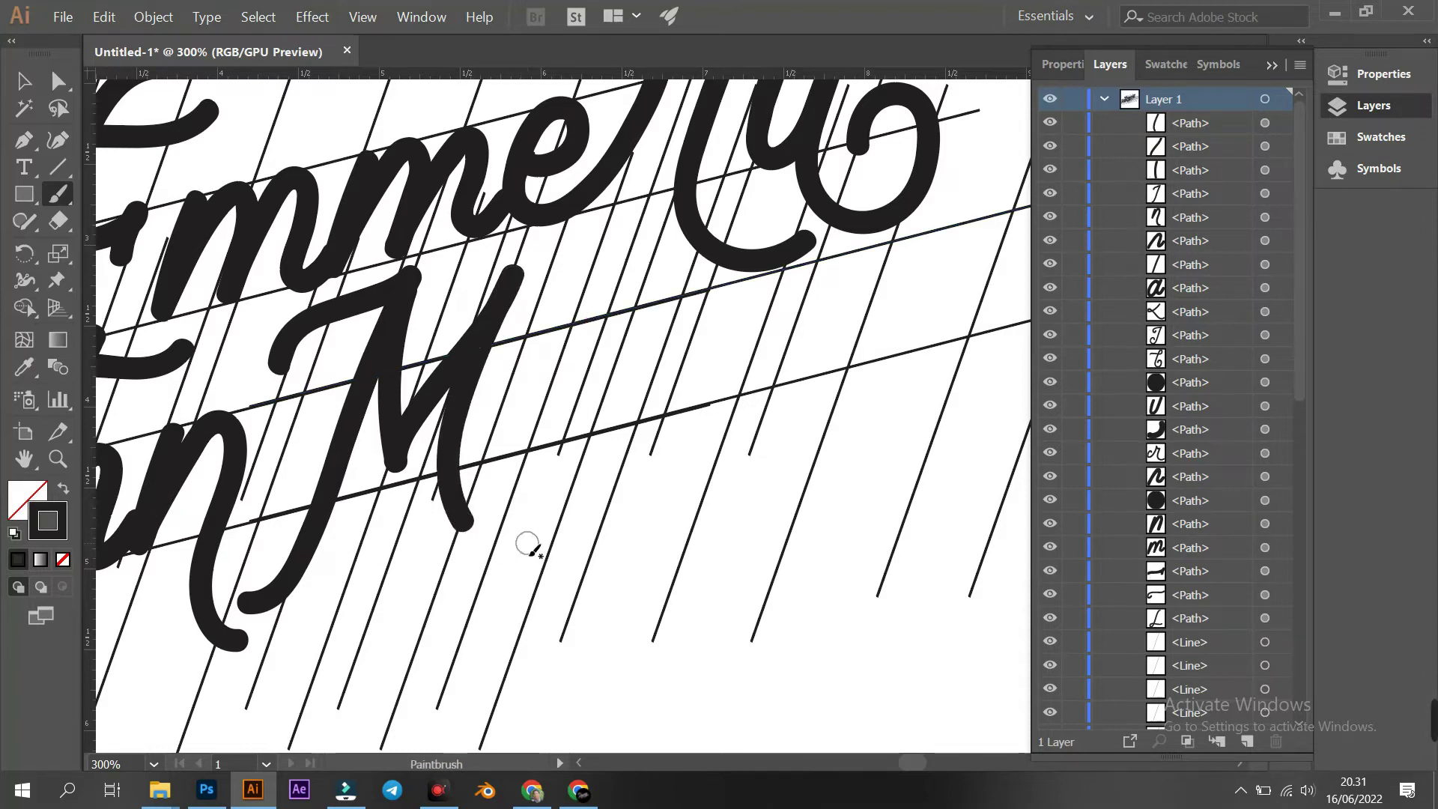
Paint the u with an exit hook after the M and try arches for the m
mouse_move(535, 337)
mouse_down()
mouse_move(510, 401)
mouse_move(593, 331)
mouse_up()
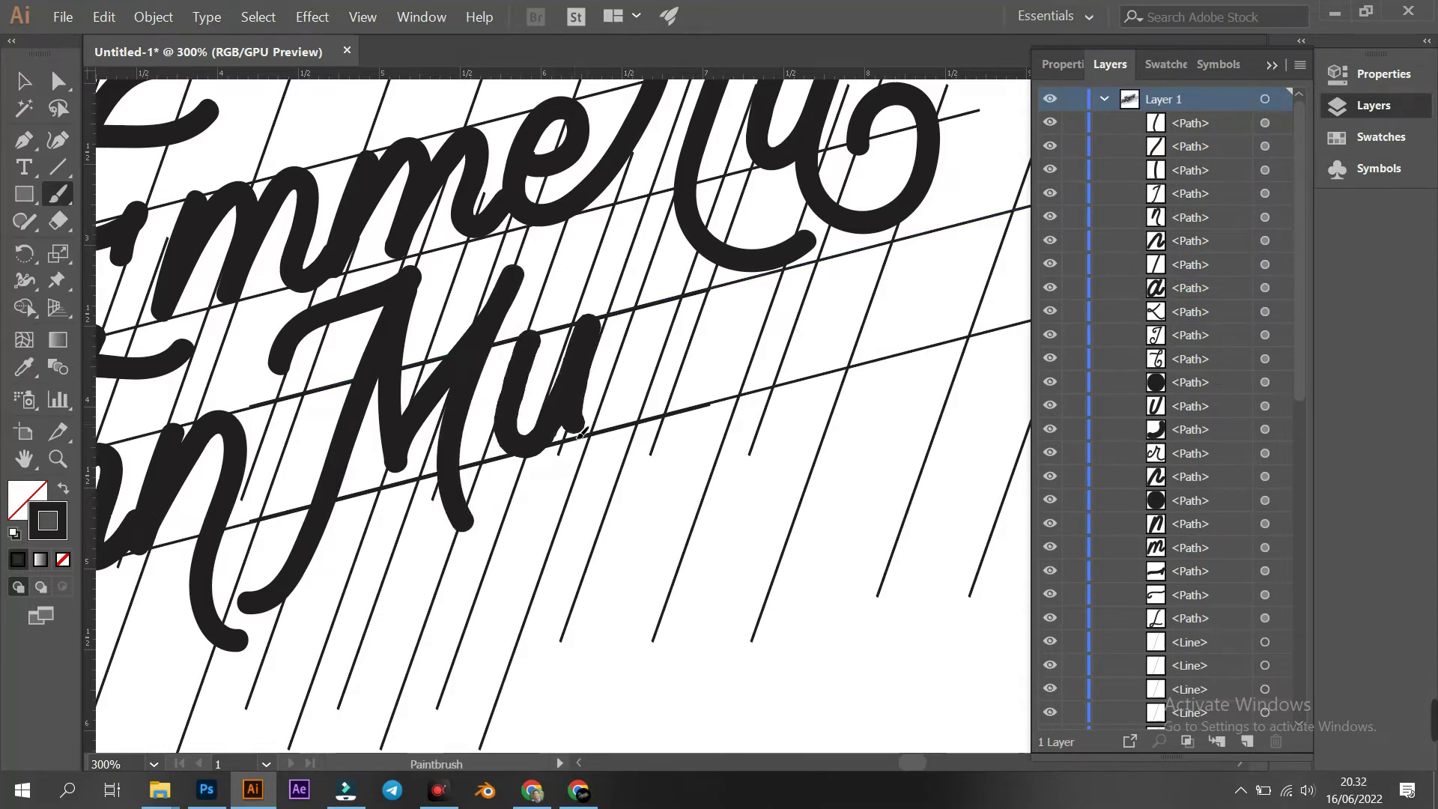
drag(580, 434, 614, 412)
mouse_move(650, 322)
mouse_down()
mouse_move(642, 337)
mouse_move(682, 304)
mouse_move(676, 411)
mouse_up()
key(ctrl+z)
mouse_move(658, 322)
mouse_down()
mouse_move(626, 419)
mouse_move(680, 307)
mouse_move(685, 407)
mouse_up()
mouse_move(678, 352)
mouse_down()
mouse_move(744, 311)
mouse_move(719, 403)
mouse_up()
key(ctrl+z)
key(ctrl+z)
mouse_move(627, 423)
mouse_down()
mouse_move(633, 405)
mouse_move(681, 389)
mouse_move(685, 408)
mouse_move(673, 313)
mouse_move(689, 408)
mouse_move(739, 352)
mouse_move(756, 369)
mouse_up()
key(ctrl+z)
Paint a t with a long descender followed by an a
scroll(784, 283, right, 3)
scroll(674, 344, up, 1)
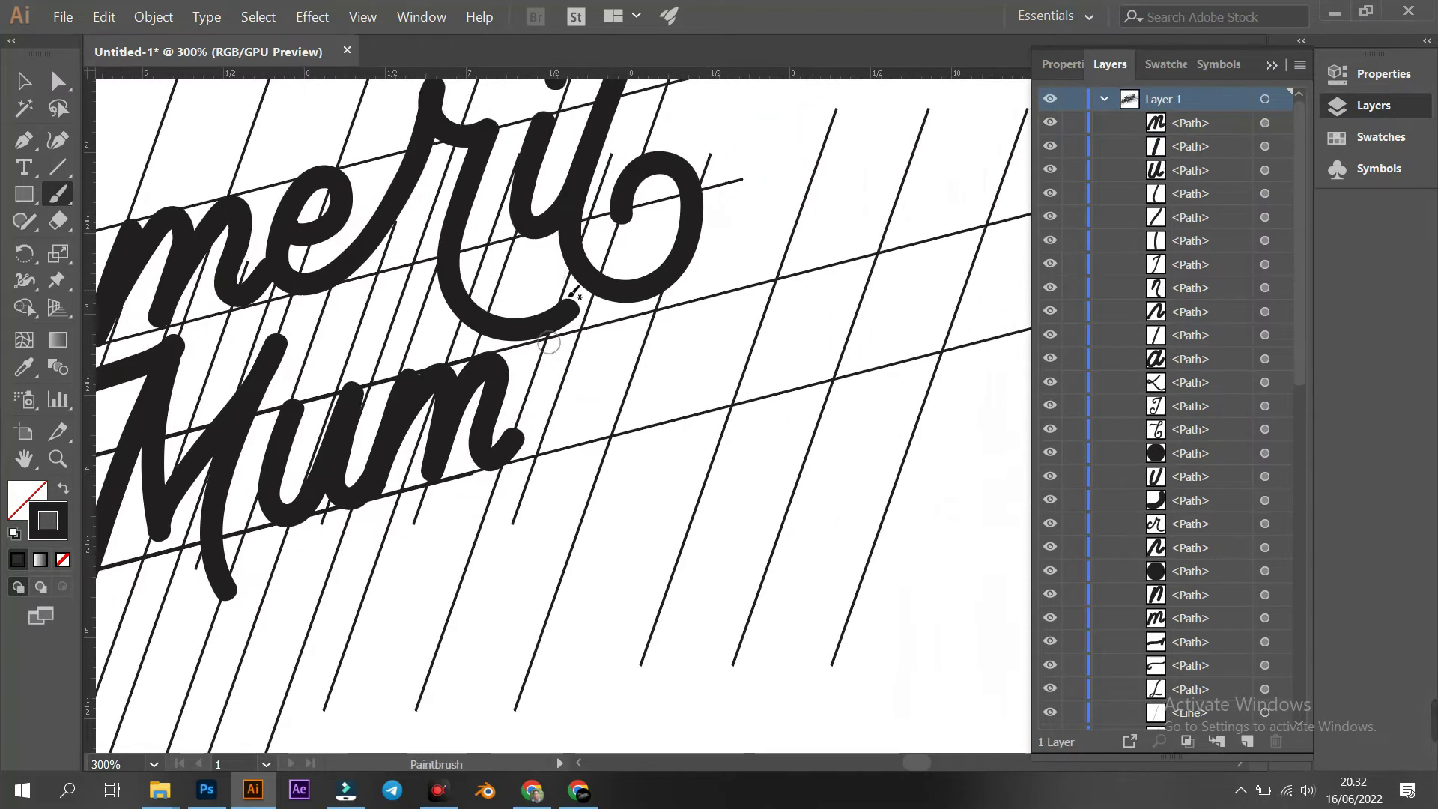
mouse_move(584, 248)
mouse_down()
mouse_move(501, 468)
mouse_move(554, 571)
mouse_up()
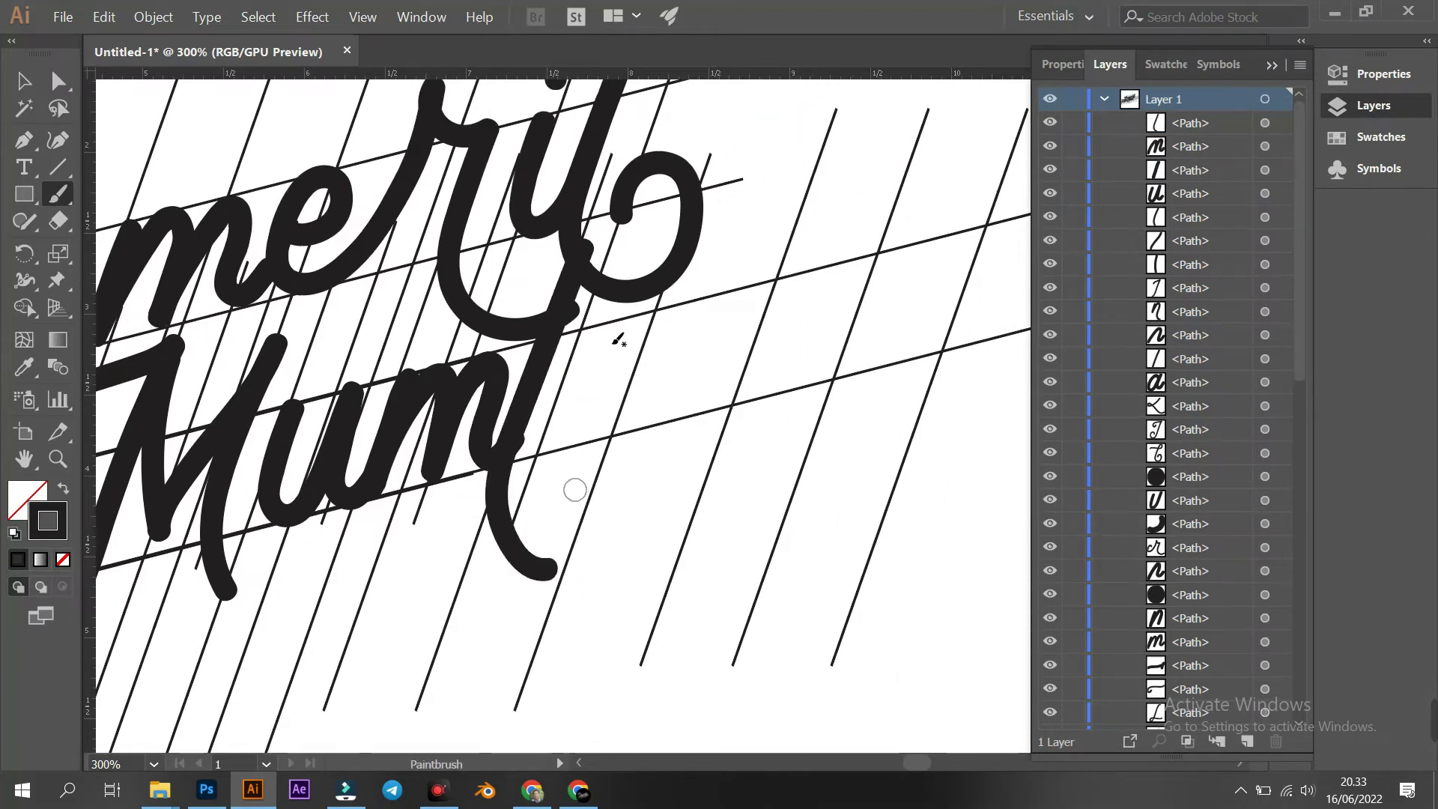
mouse_move(608, 339)
mouse_down()
mouse_move(652, 345)
mouse_move(633, 434)
mouse_move(700, 335)
mouse_move(636, 332)
mouse_move(640, 423)
mouse_up()
key(ctrl+z)
key(ctrl+z)
mouse_move(653, 333)
mouse_down()
mouse_move(610, 318)
mouse_move(656, 341)
mouse_up()
drag(689, 390, 692, 385)
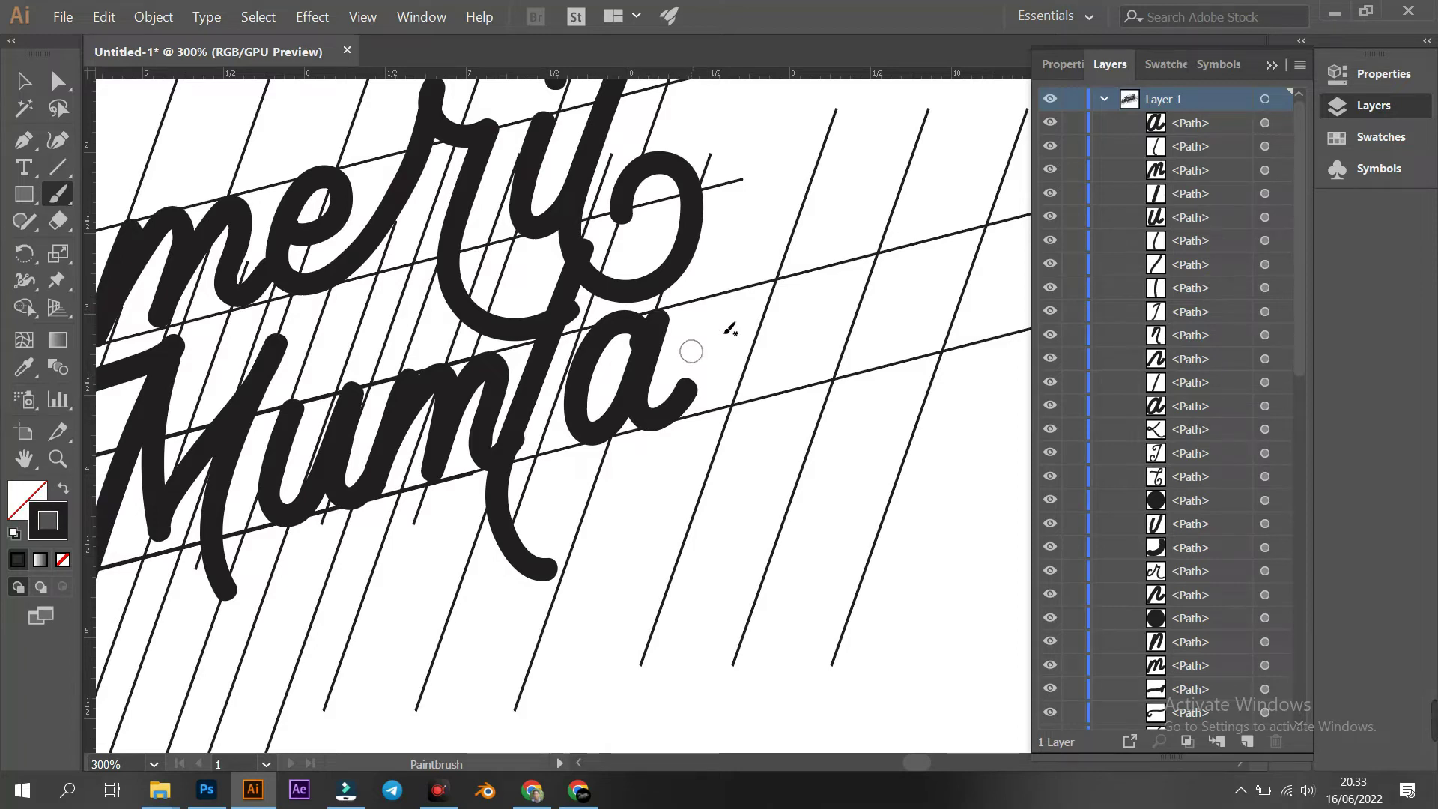
Paint the d's bowl and a tall looping ascender
mouse_move(768, 327)
mouse_down()
mouse_move(686, 374)
mouse_move(778, 307)
mouse_move(786, 278)
mouse_up()
mouse_move(815, 178)
mouse_down()
mouse_move(782, 284)
mouse_move(794, 270)
mouse_move(802, 352)
mouse_up()
key(ctrl+z)
key(ctrl+z)
drag(824, 186, 793, 379)
key(ctrl+z)
drag(824, 187, 784, 299)
key(ctrl+z)
mouse_move(715, 253)
mouse_down()
mouse_move(869, 150)
mouse_move(778, 277)
mouse_up()
key(ctrl+z)
mouse_move(719, 241)
mouse_down()
mouse_move(853, 161)
mouse_move(756, 405)
mouse_move(828, 442)
mouse_up()
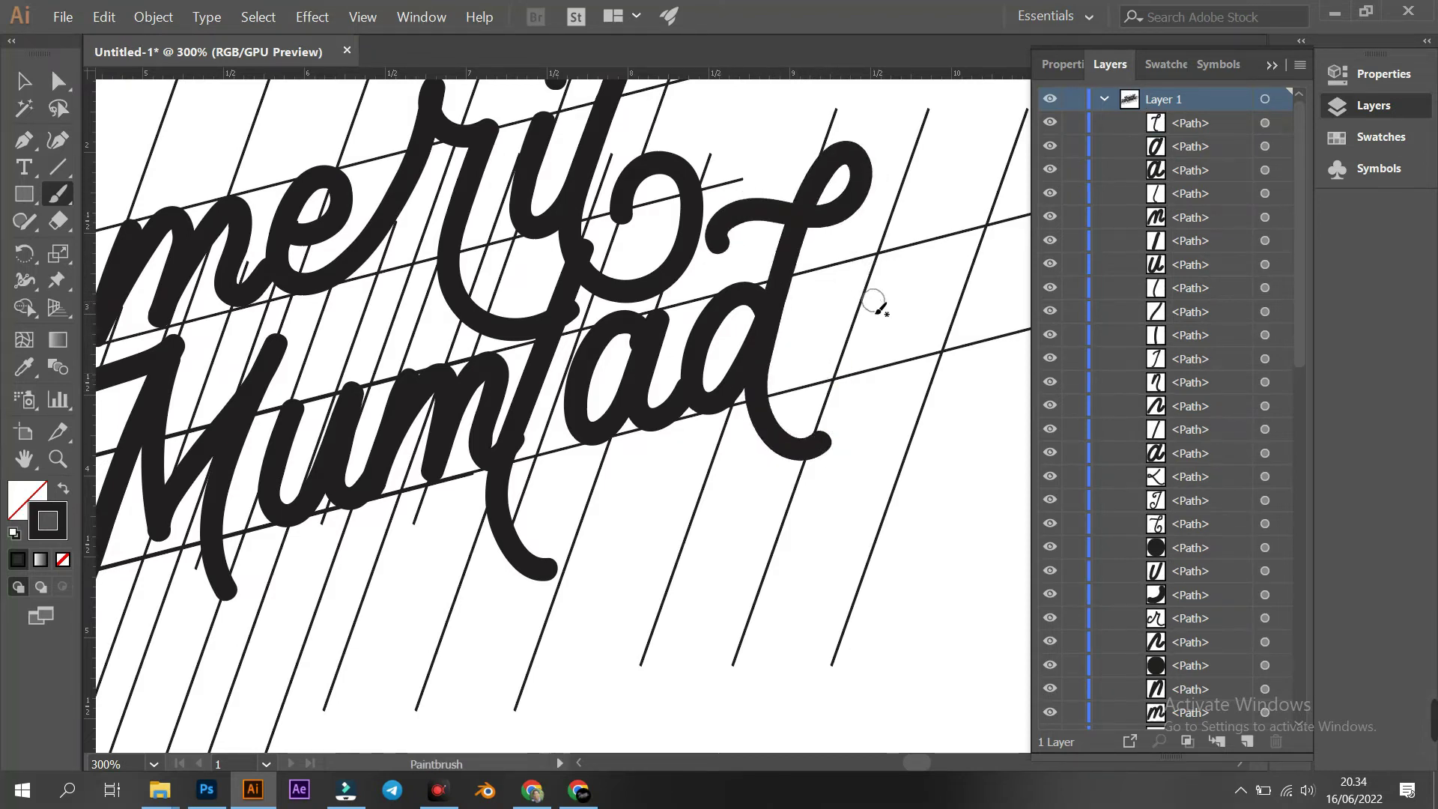
mouse_move(813, 289)
mouse_down()
mouse_move(868, 282)
mouse_move(797, 393)
mouse_up()
key(ctrl+z)
mouse_move(811, 286)
mouse_down()
mouse_move(864, 309)
mouse_move(934, 378)
mouse_move(740, 498)
mouse_move(756, 485)
mouse_up()
click(24, 81)
Move the d's looping ascender up slightly and zoom out over all the lettering
click(868, 153)
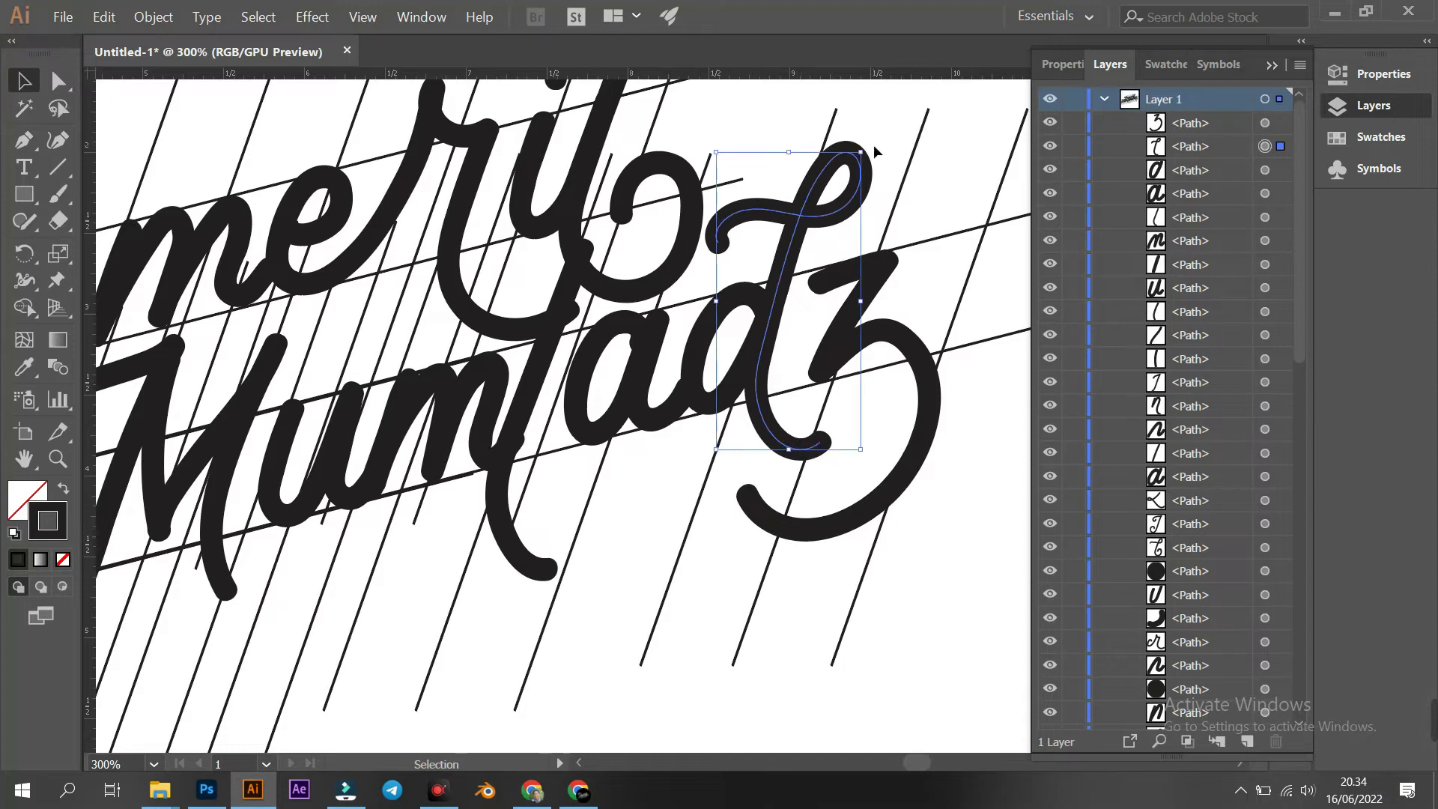
drag(874, 154, 874, 139)
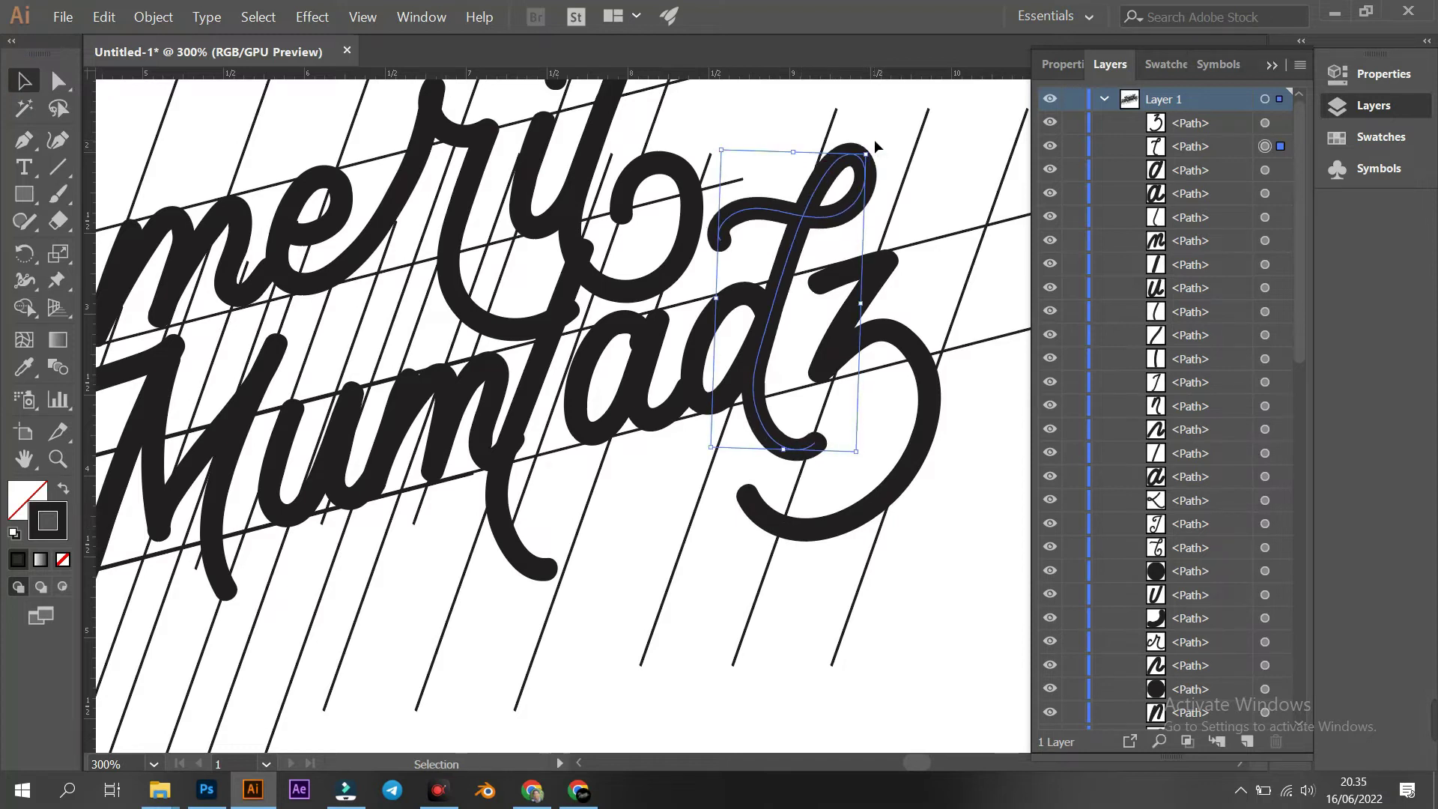
key(ctrl+minus)
key(ctrl+minus)
mouse_move(686, 545)
mouse_down()
mouse_move(795, 546)
mouse_move(683, 527)
mouse_up()
Lock every letter path in the Layers panel
click(745, 535)
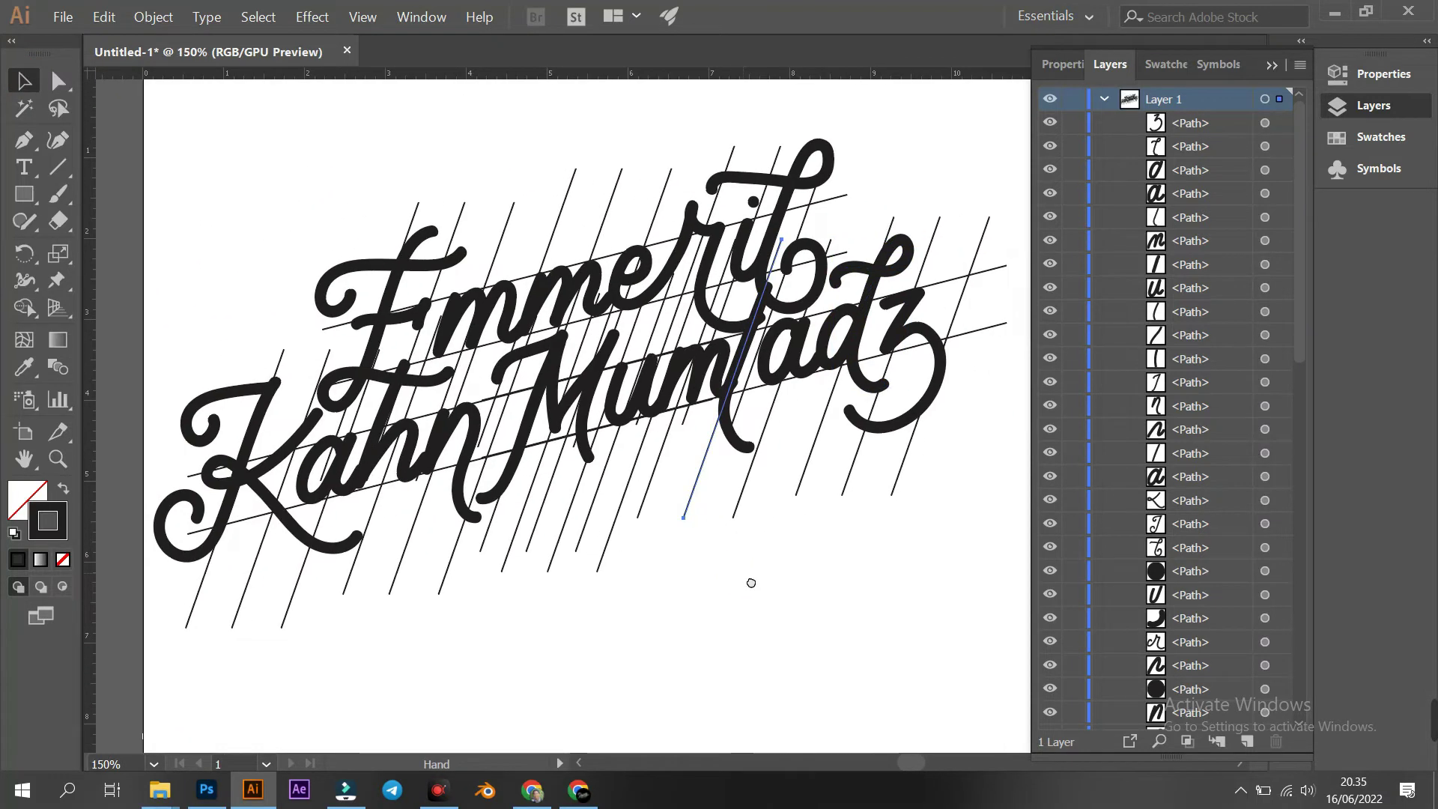
scroll(1168, 270, down, 10)
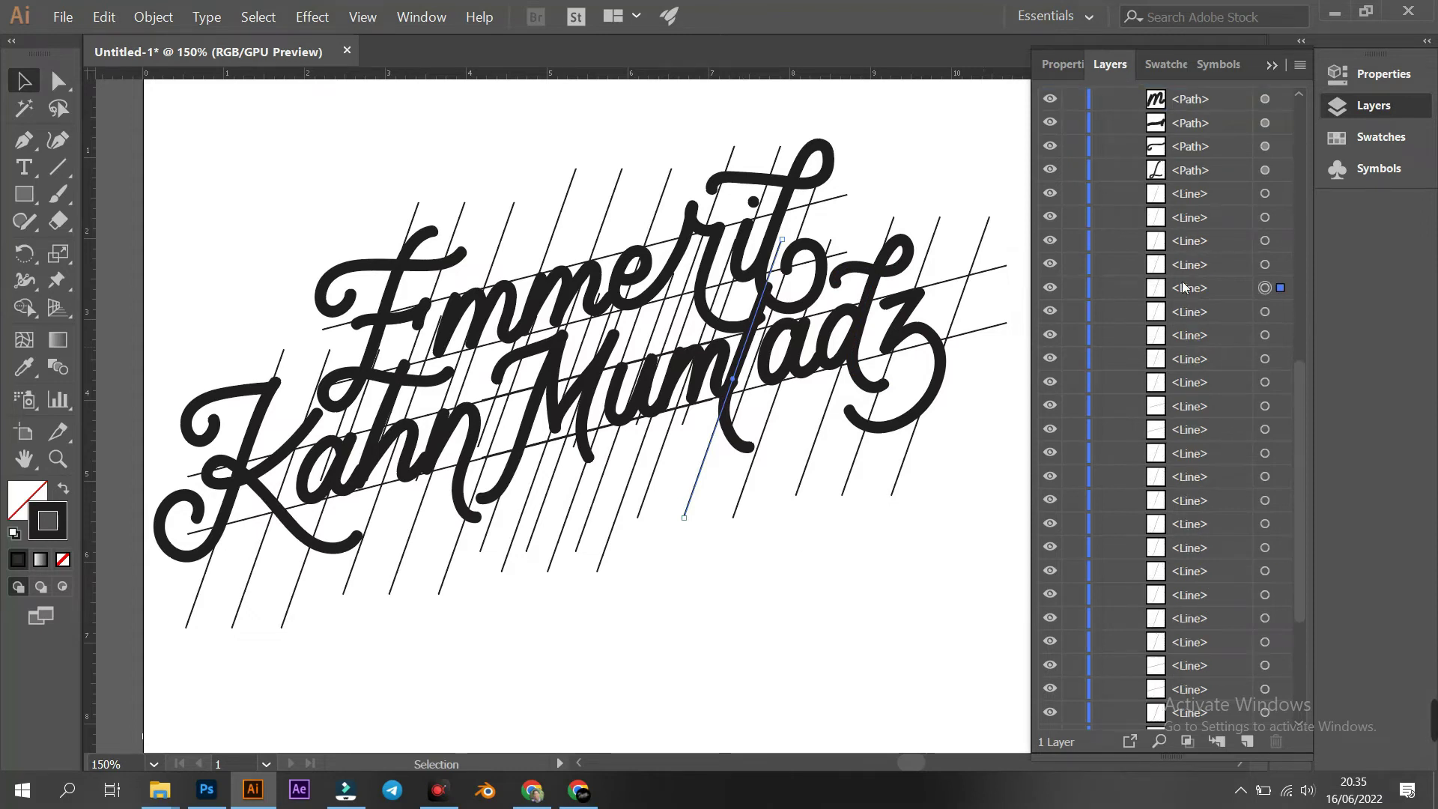
scroll(1178, 194, up, 4)
drag(1074, 454, 1092, 96)
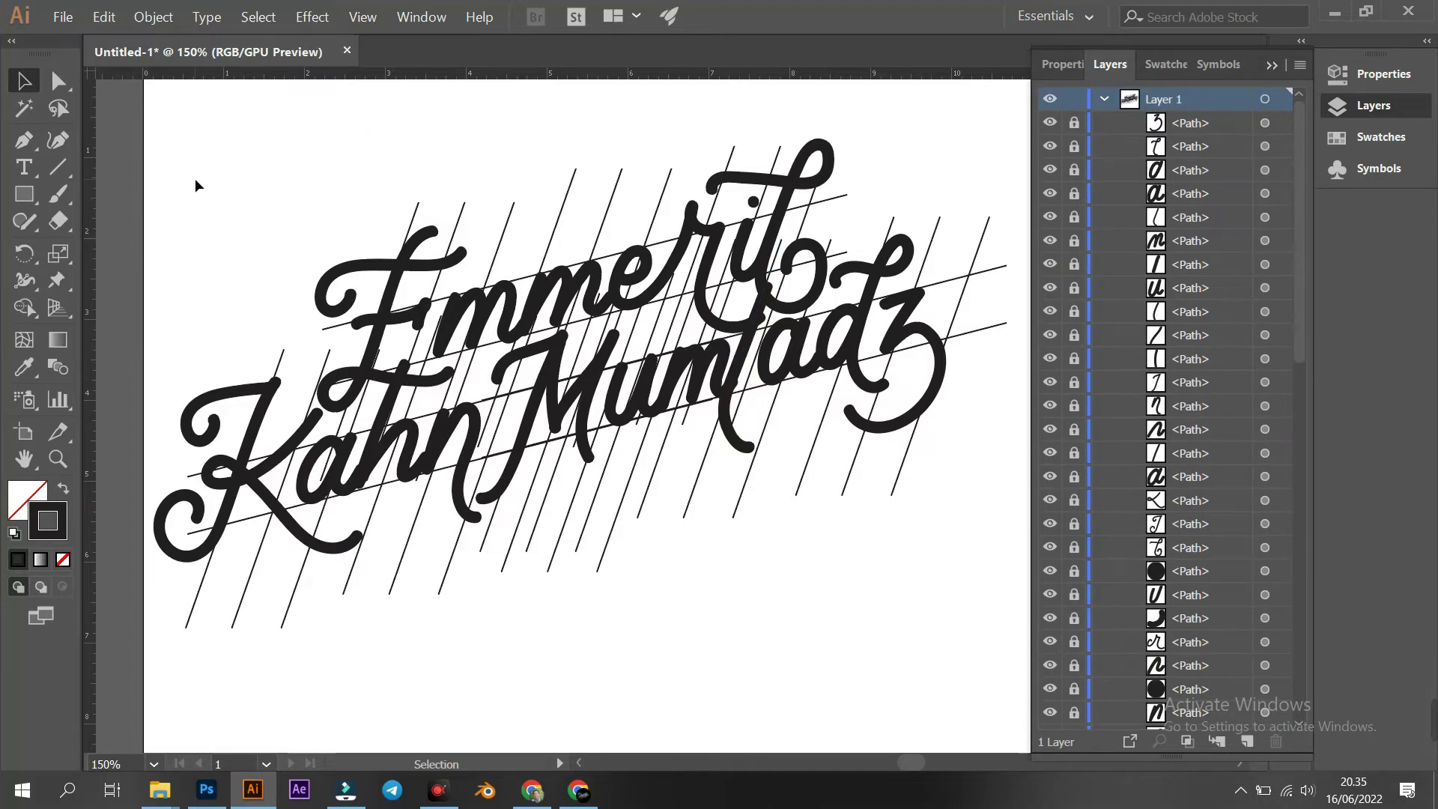
scroll(1173, 404, down, 7)
Fade the slanted guide lines to 16% opacity and lock their group
drag(182, 189, 957, 584)
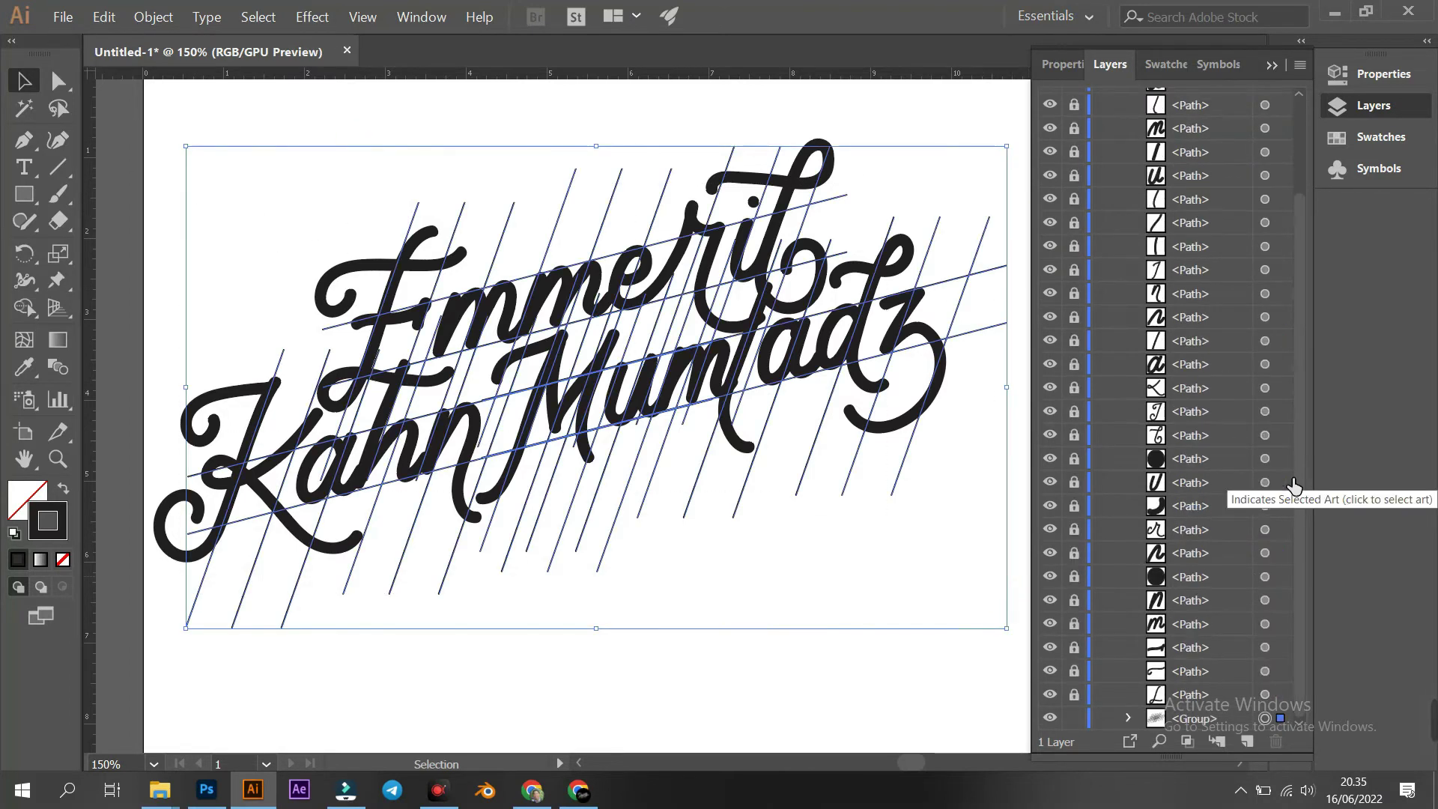
click(1348, 73)
click(1191, 376)
drag(1189, 403, 1116, 403)
click(1132, 64)
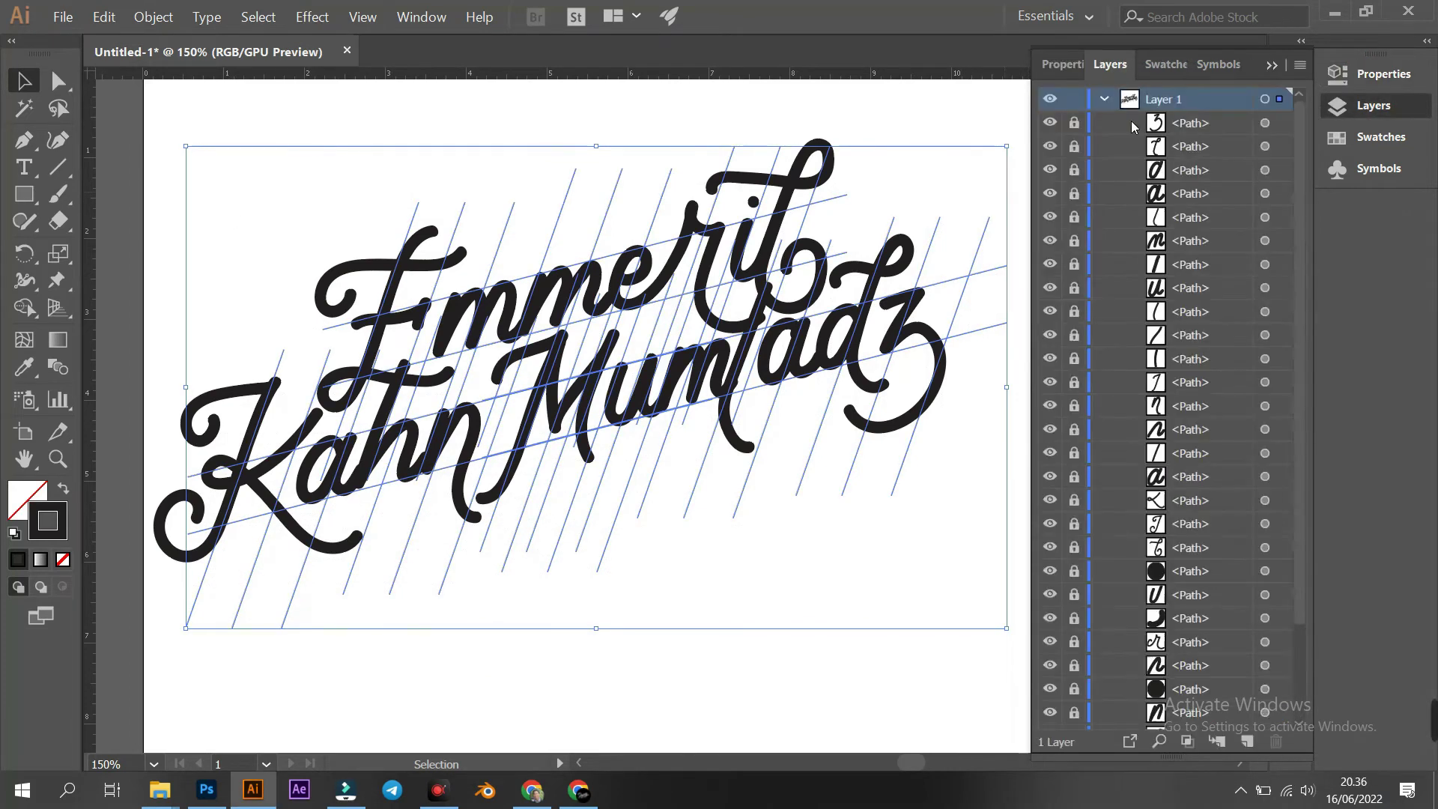
scroll(1086, 602, down, 5)
click(1075, 716)
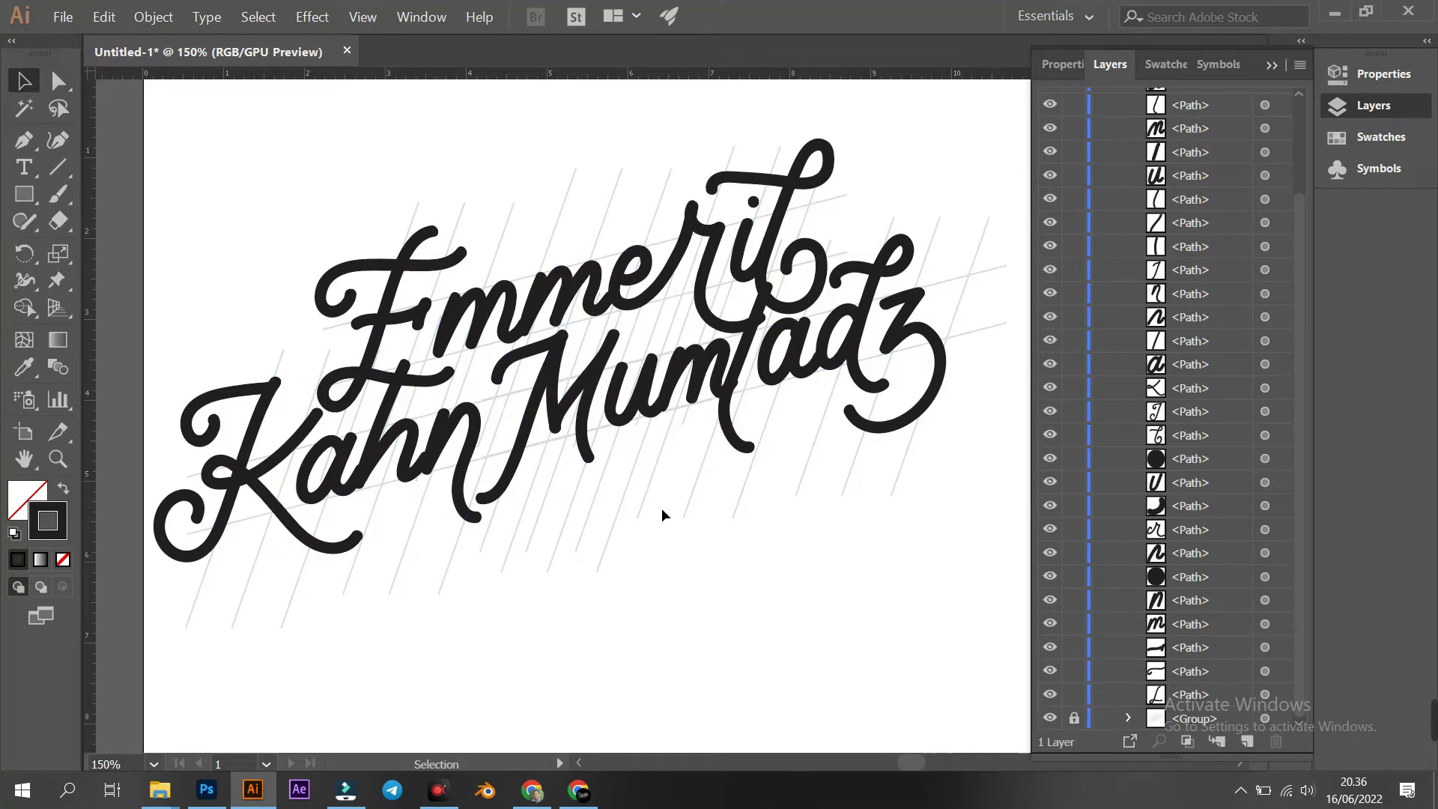
click(464, 450)
key(Left)
key(Left)
key(Left)
key(Left)
key(Down)
key(Down)
click(701, 516)
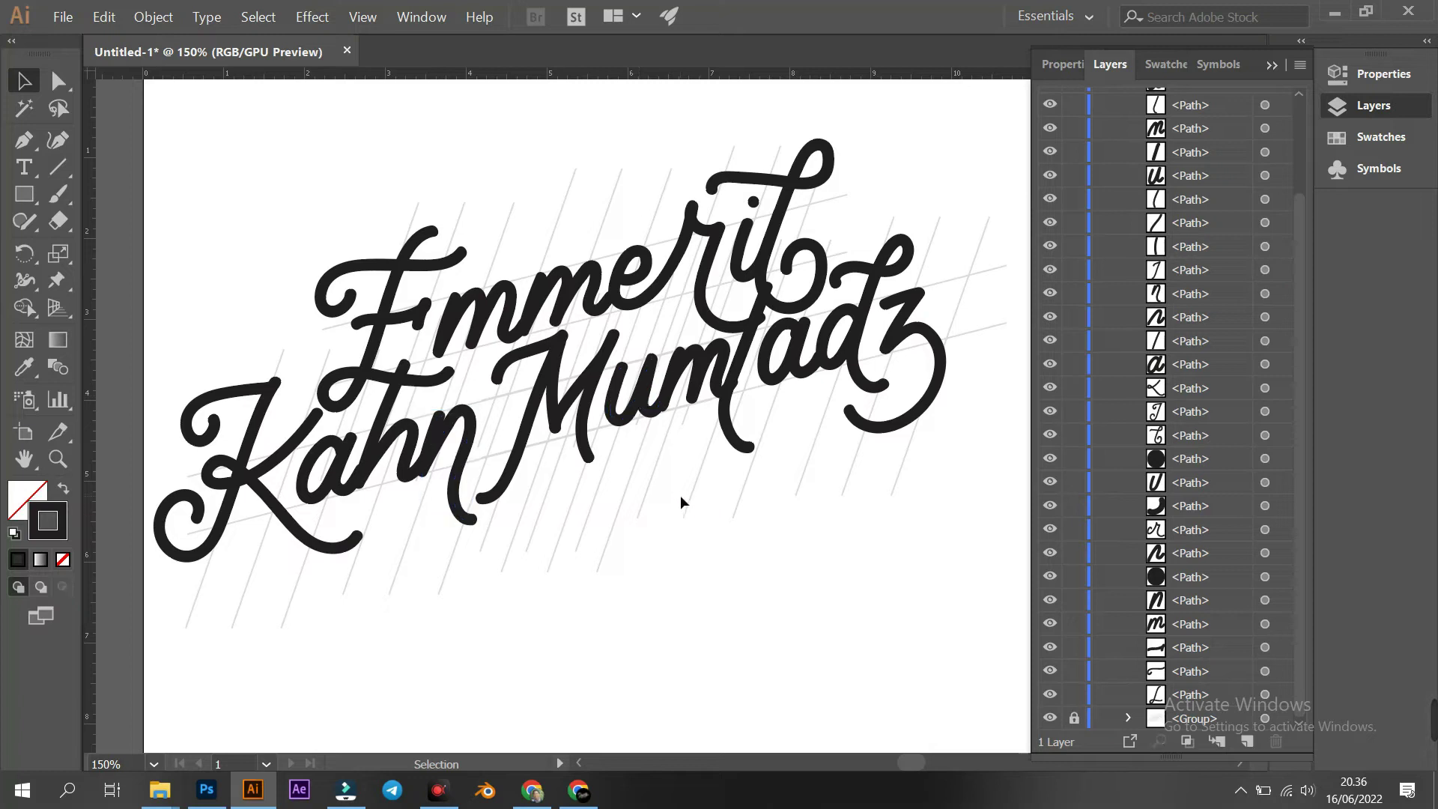
drag(321, 497, 411, 449)
click(612, 537)
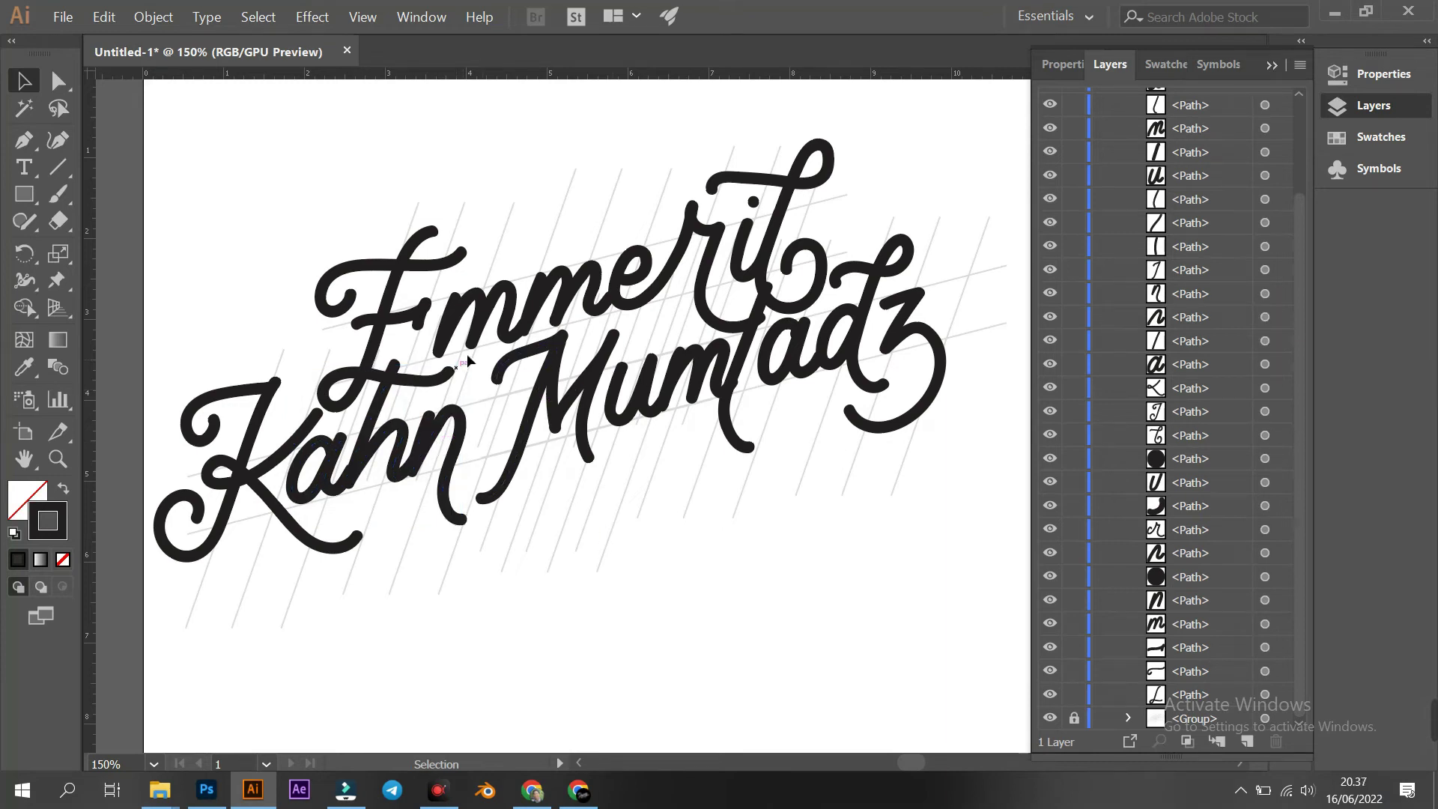
drag(312, 224, 843, 235)
drag(556, 225, 936, 151)
key(shift+Left)
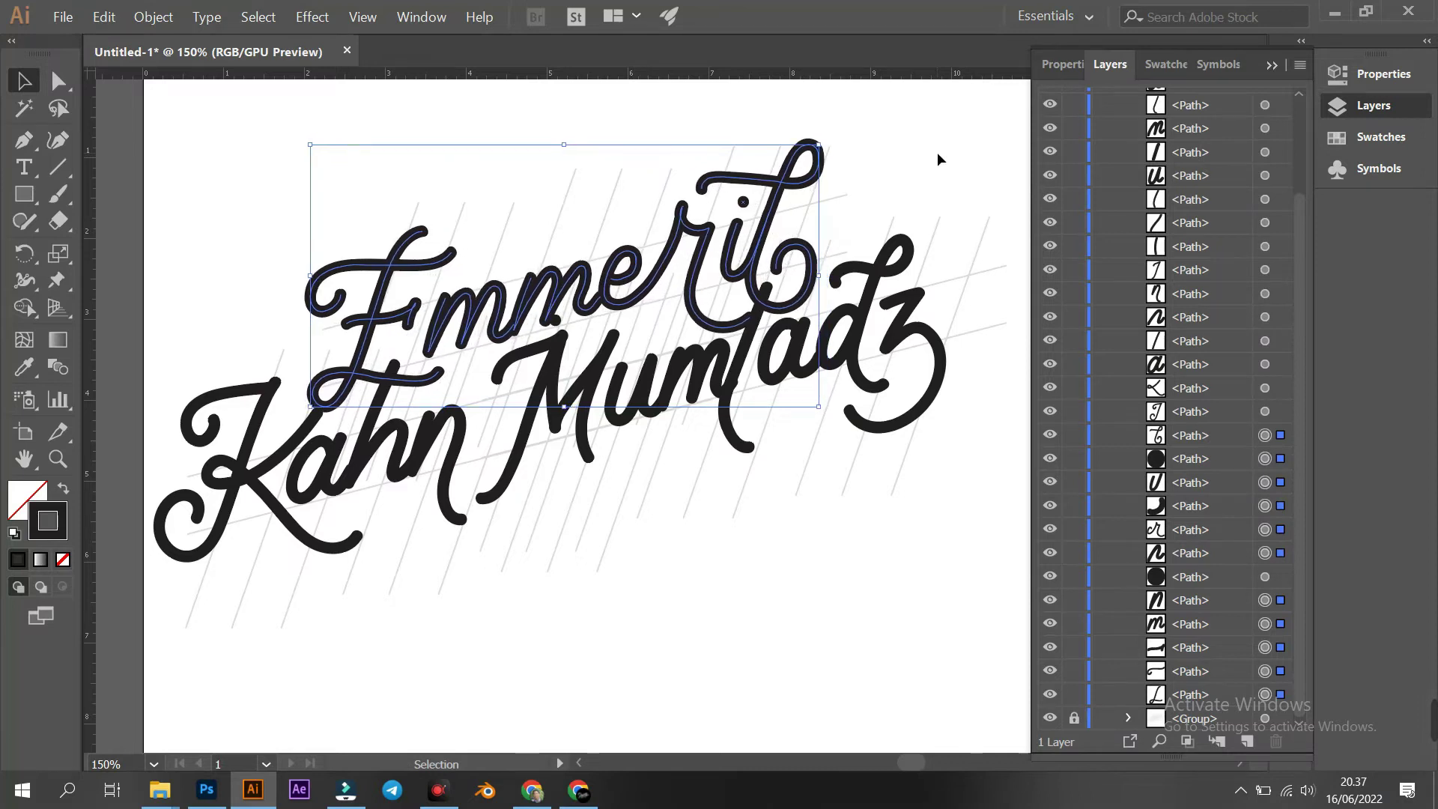
key(Up)
key(Up)
key(Up)
key(Up)
key(Up)
key(Up)
key(Up)
key(Up)
key(Left)
key(Left)
key(Left)
key(Left)
key(Left)
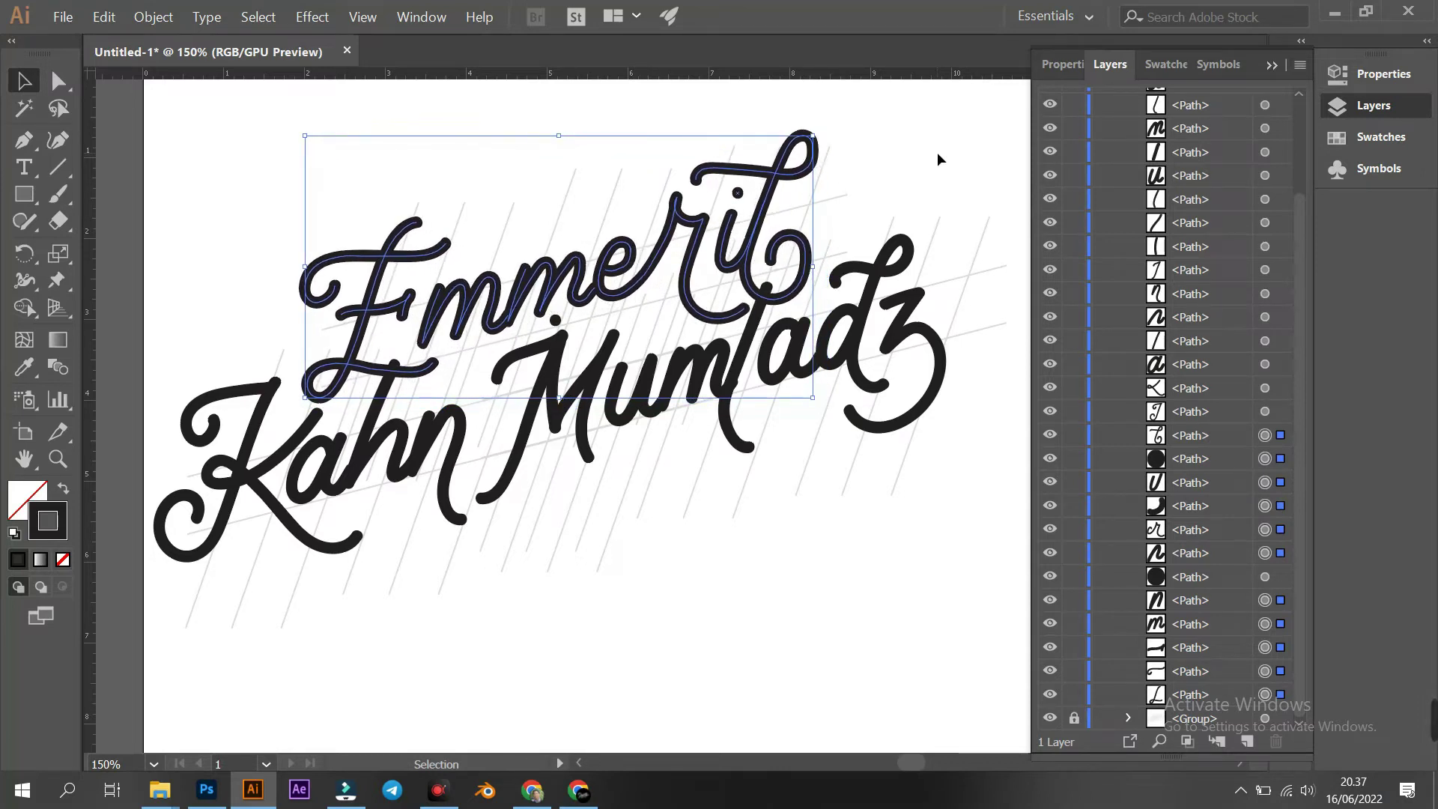
key(Down)
key(Left)
key(Left)
key(Left)
click(802, 505)
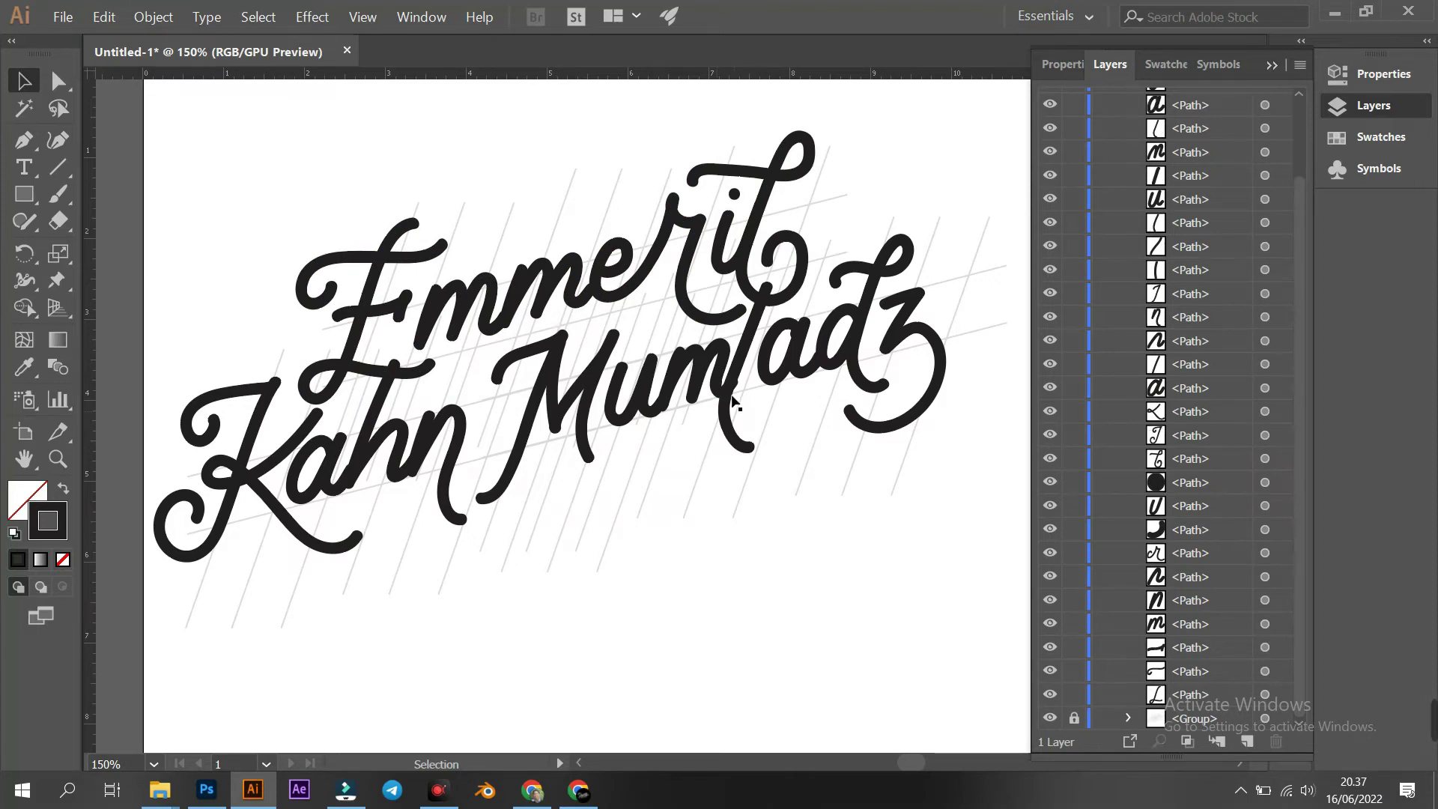
Delete the second m after Mu and brush a new m in its place
drag(710, 424, 707, 424)
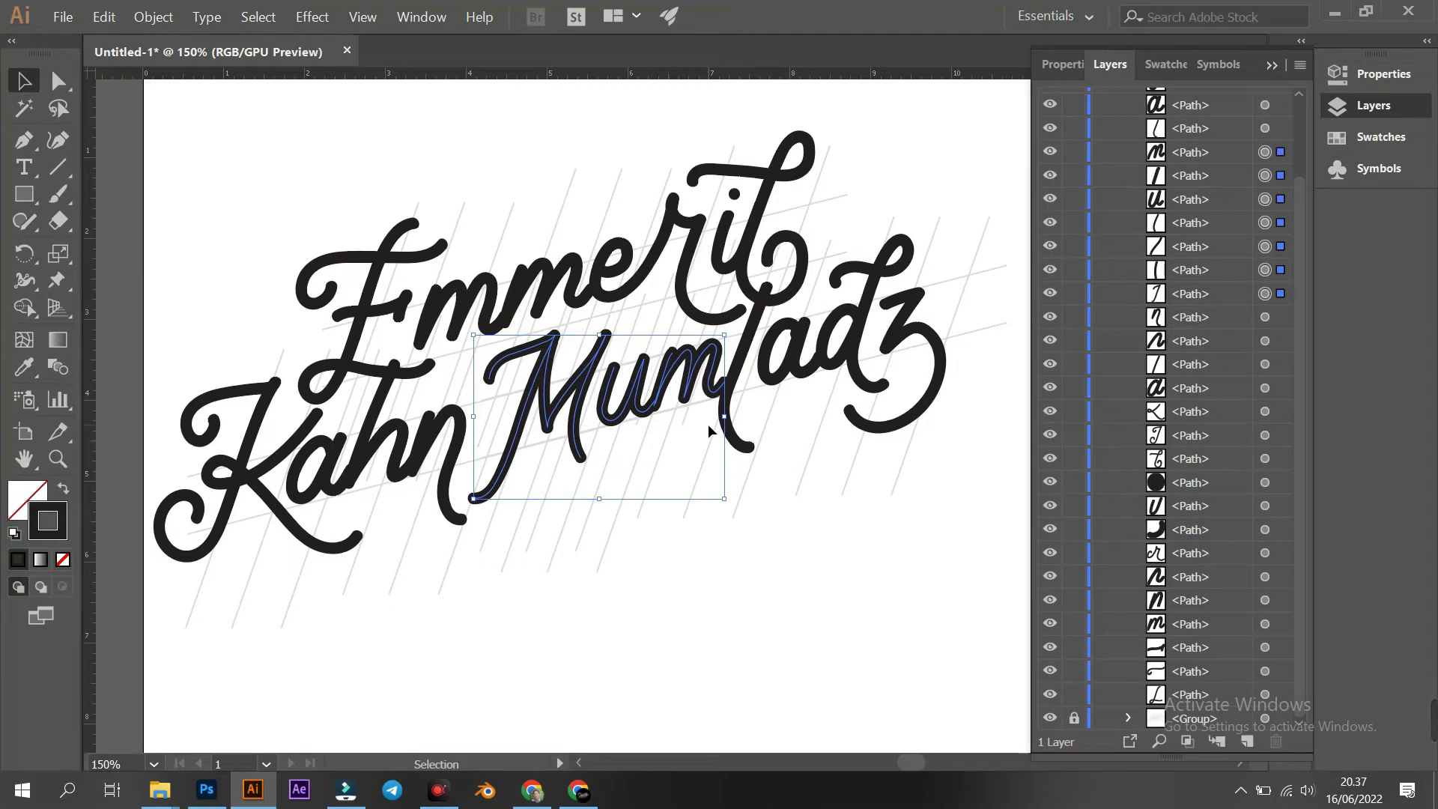
click(774, 505)
key(ctrl+=)
drag(774, 504, 655, 581)
click(580, 442)
key(Delete)
click(75, 194)
mouse_move(541, 481)
mouse_down()
mouse_move(583, 420)
mouse_move(597, 437)
mouse_move(586, 484)
mouse_move(631, 402)
mouse_move(629, 453)
mouse_up()
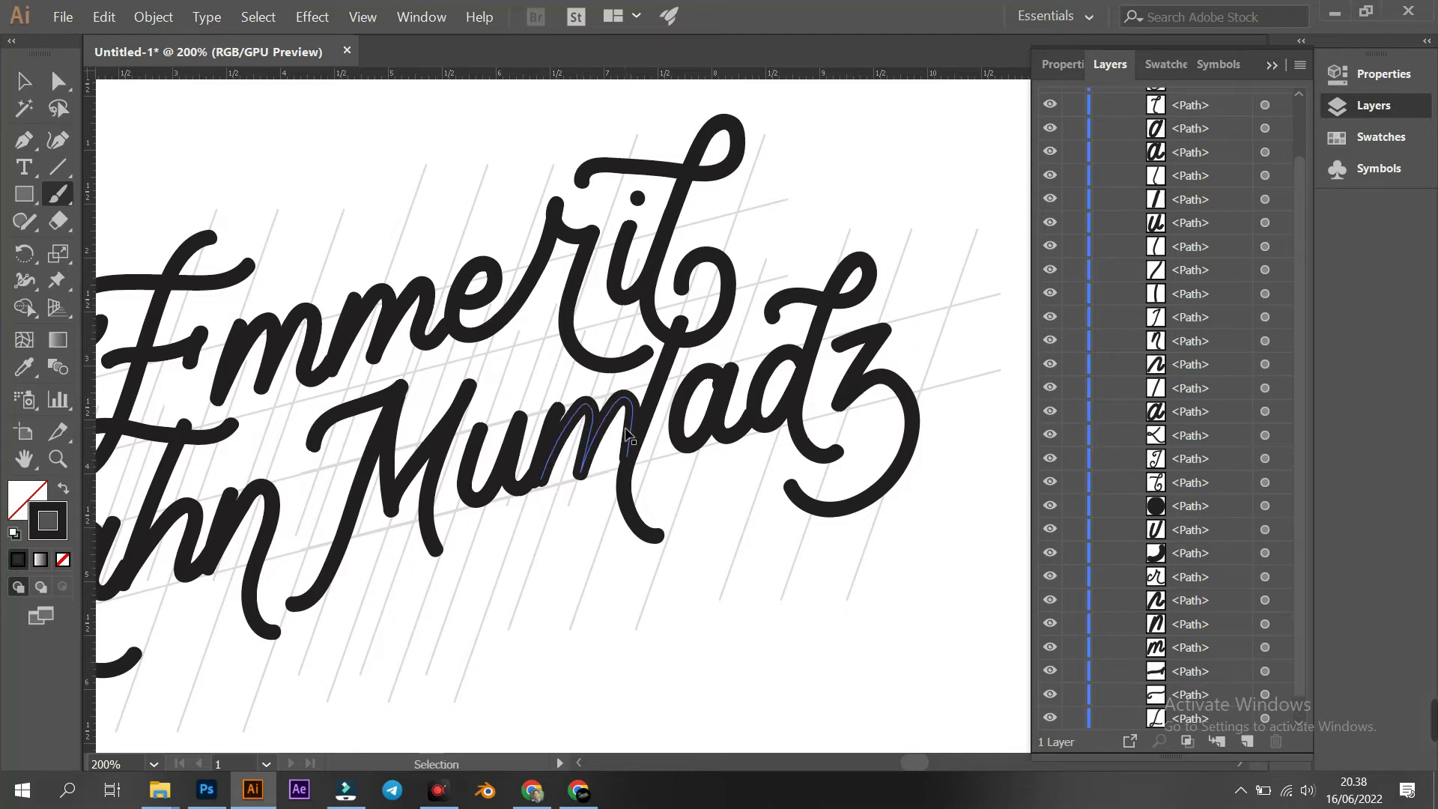
Undo the new m and shift ladz to the right to make room
key(ctrl+z)
key(v)
click(685, 542)
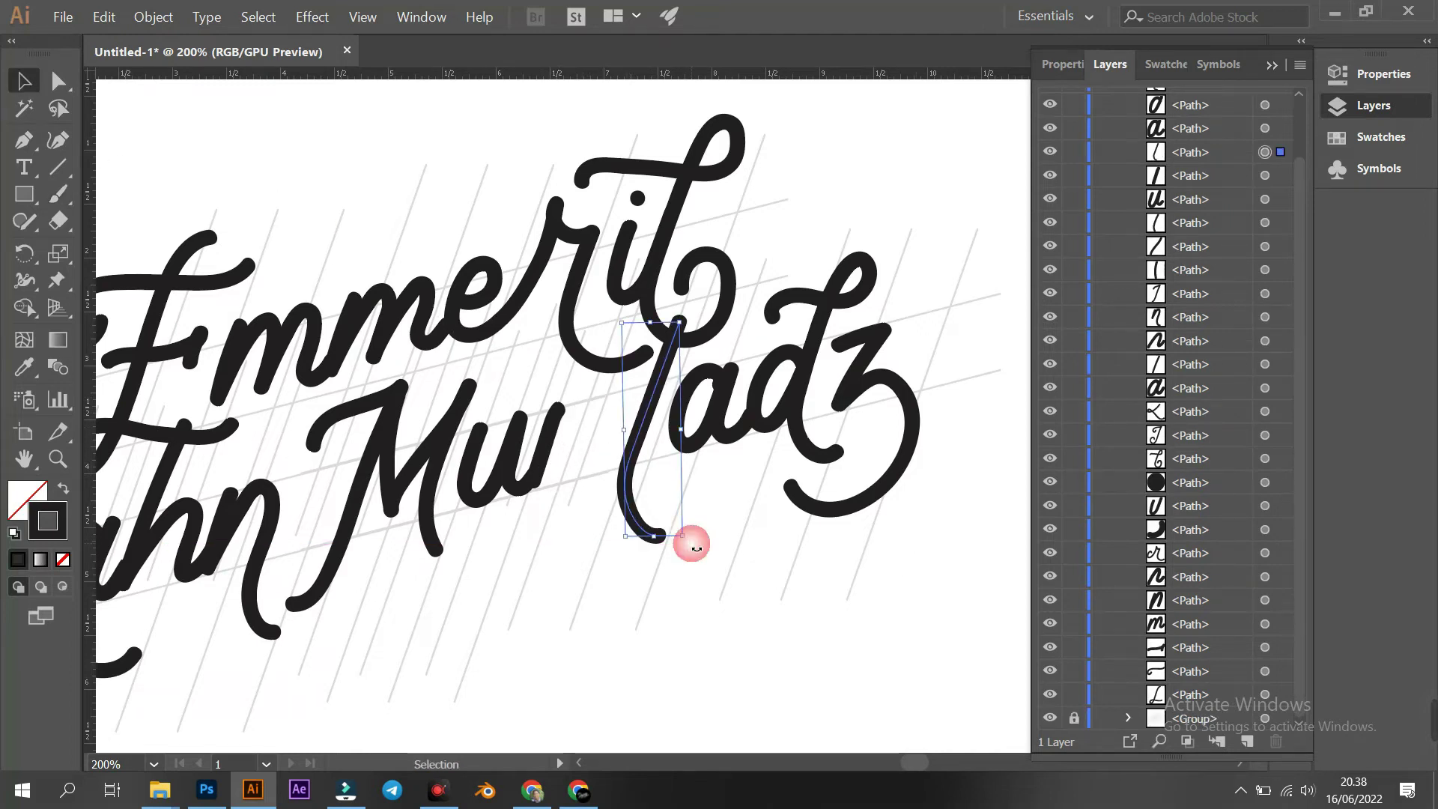
drag(935, 542, 622, 412)
click(760, 648)
click(550, 471)
key(ctrl+shift+a)
key(b)
mouse_move(548, 468)
mouse_down()
mouse_move(581, 413)
mouse_move(585, 459)
mouse_move(621, 408)
mouse_move(647, 455)
mouse_up()
key(ctrl+z)
key(ctrl+z)
key(ctrl+z)
key(ctrl+z)
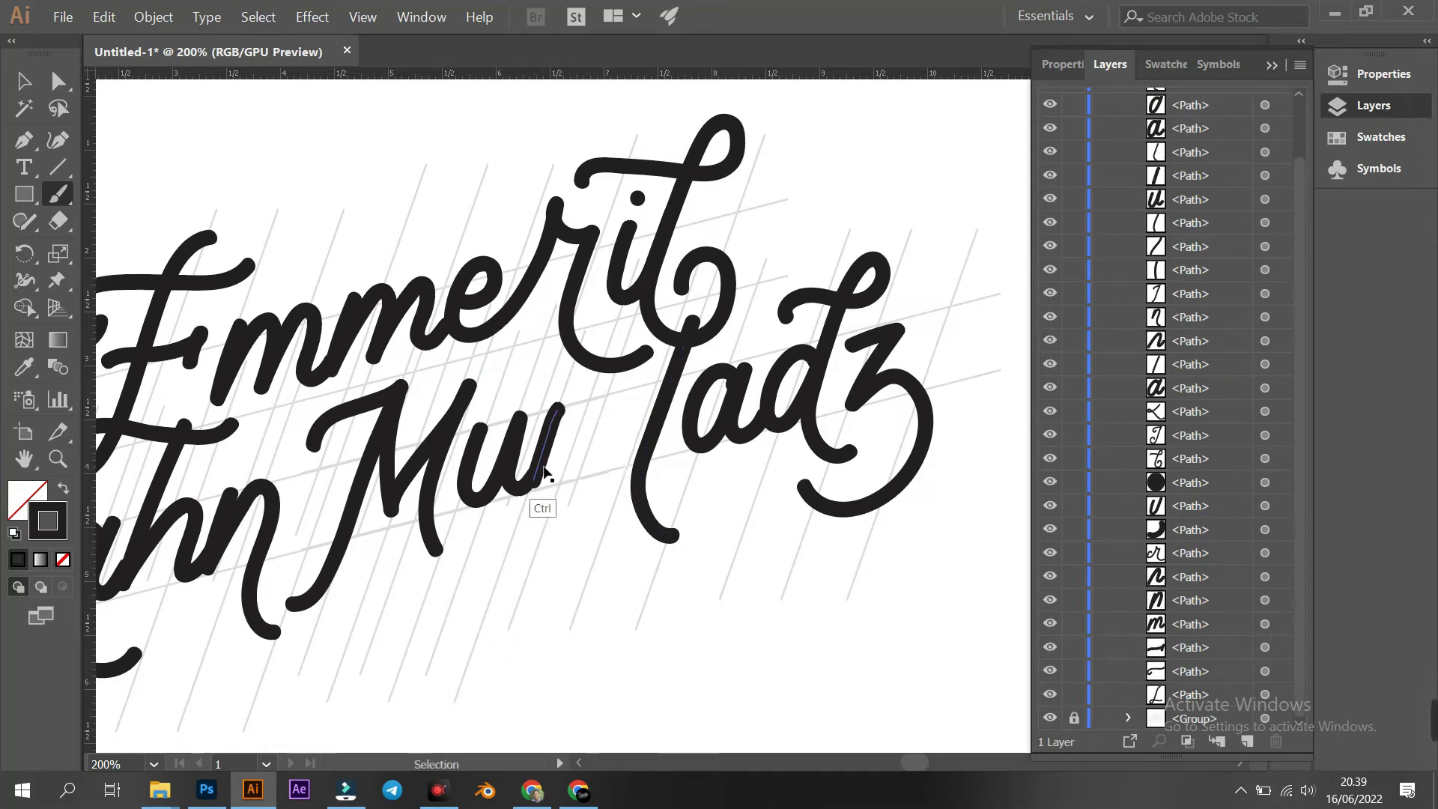
key(shift+Right)
Brush the m's arches and legs after Mu so its tail meets the tall stem
mouse_move(538, 483)
mouse_down()
mouse_move(585, 416)
mouse_move(593, 445)
mouse_move(579, 465)
mouse_move(614, 401)
mouse_move(634, 405)
mouse_move(634, 424)
mouse_move(587, 464)
mouse_move(617, 405)
mouse_move(634, 405)
mouse_move(654, 466)
mouse_up()
key(ctrl+z)
key(ctrl+z)
key(ctrl+z)
click(30, 86)
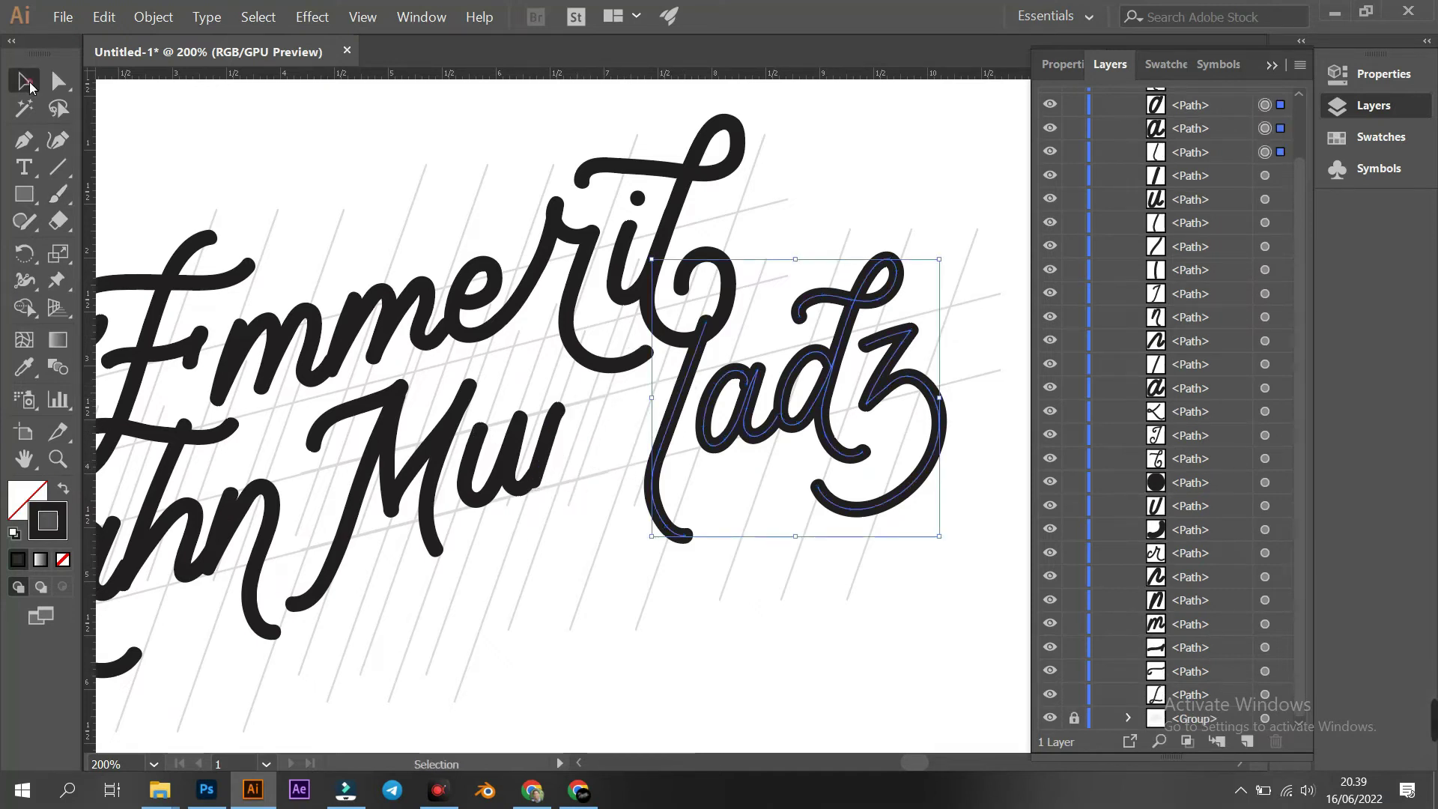
key(ctrl+z)
click(58, 194)
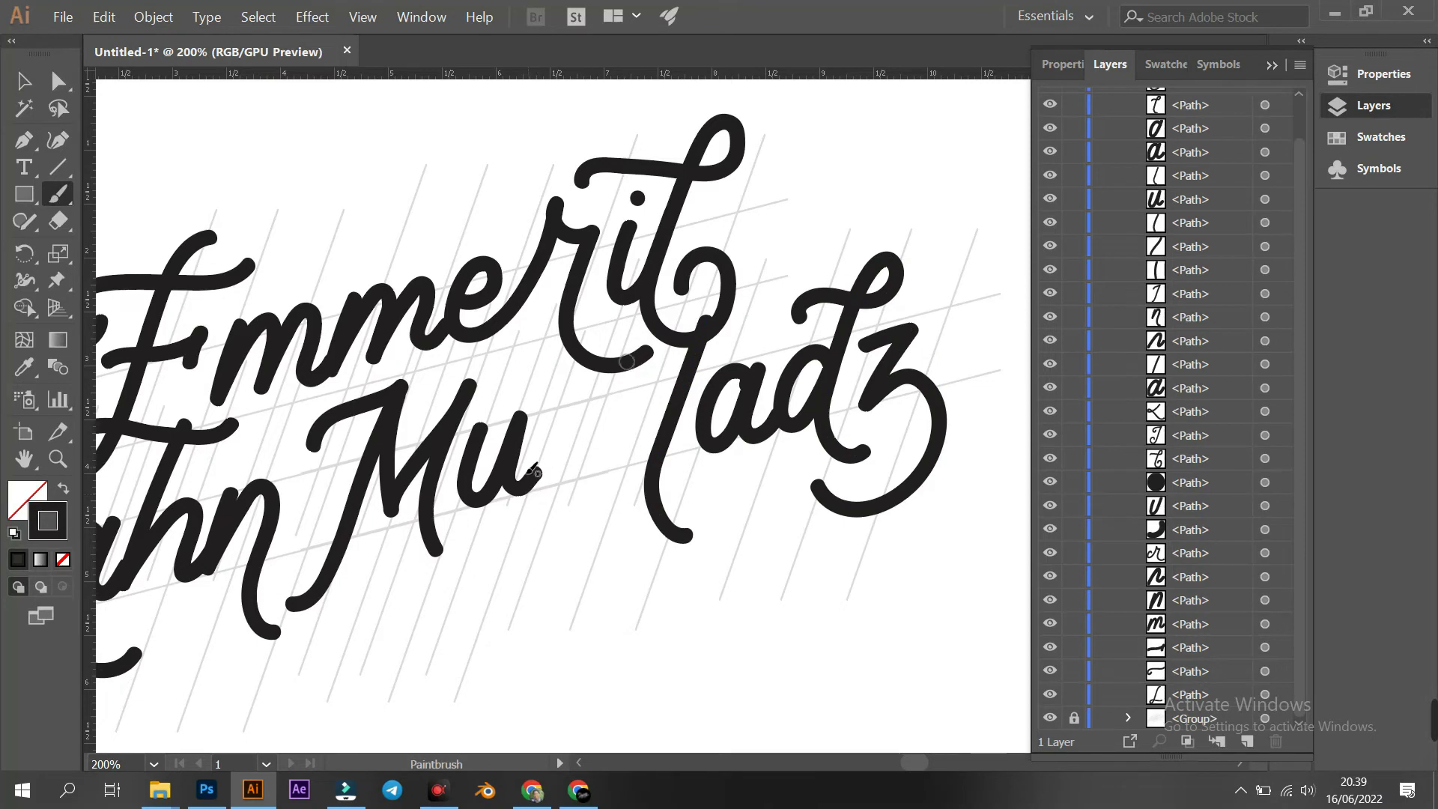
mouse_move(562, 411)
mouse_down()
mouse_move(541, 481)
mouse_move(593, 418)
mouse_move(580, 477)
mouse_move(618, 400)
mouse_move(618, 473)
mouse_move(645, 453)
mouse_up()
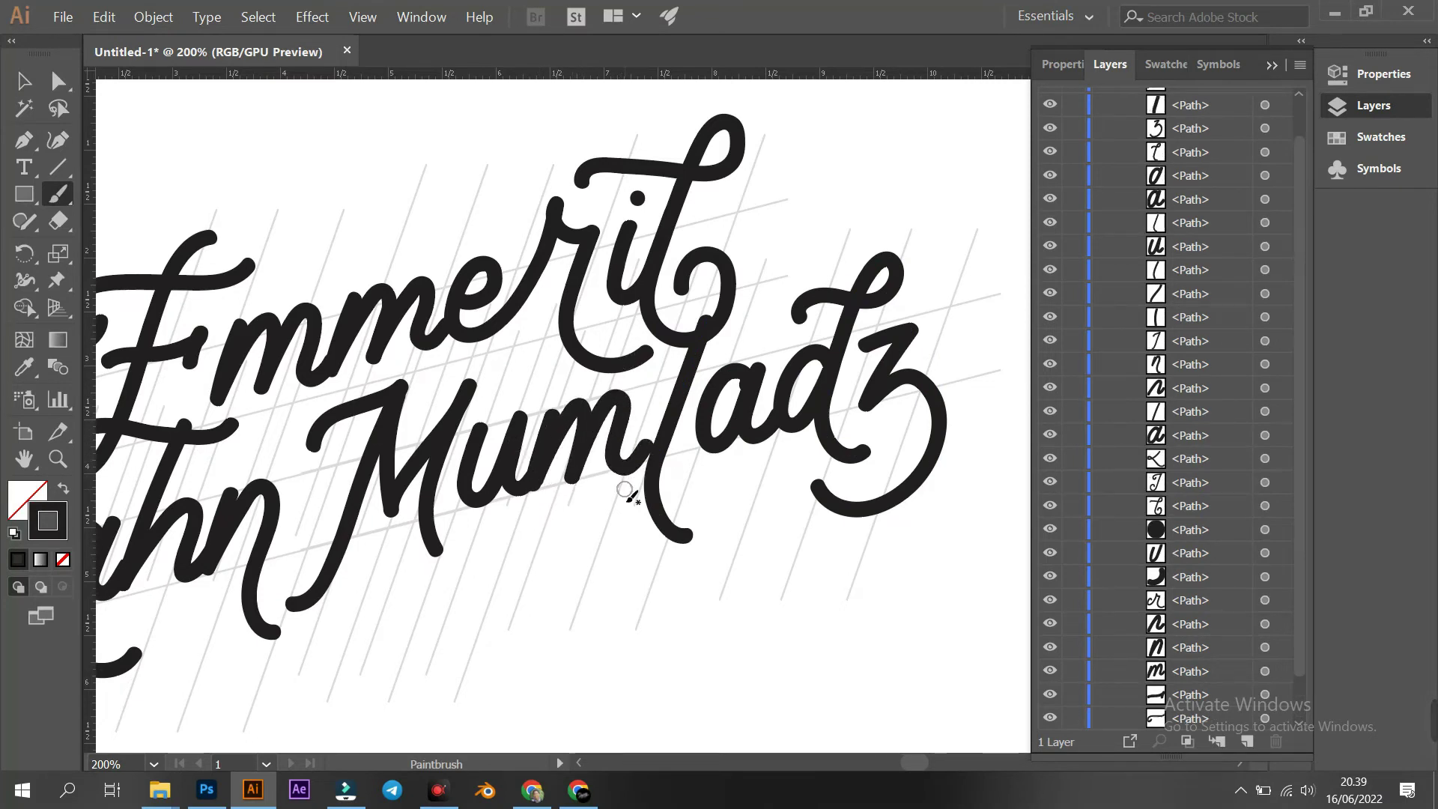
key(v)
click(639, 473)
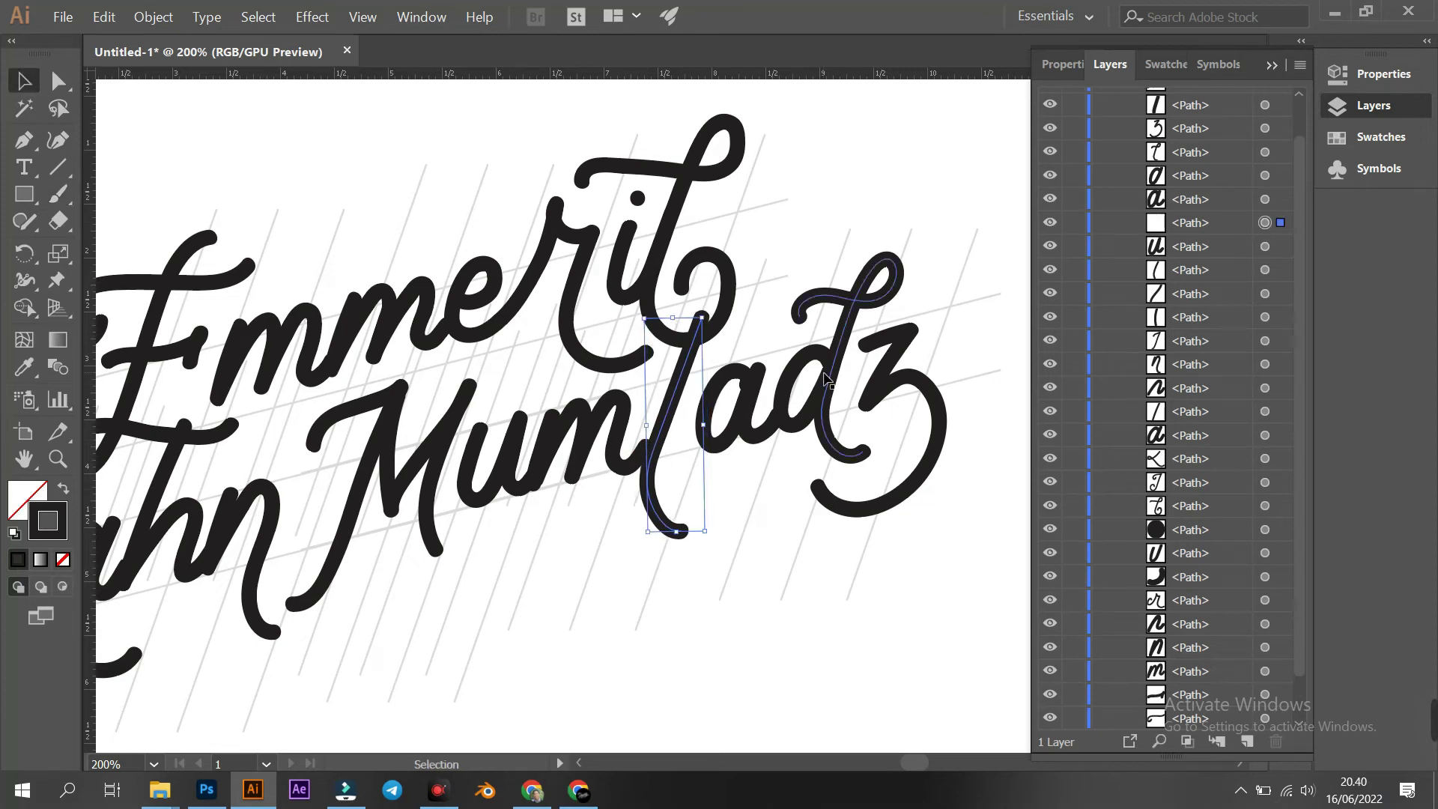
Nudge the l up and right and redraw its loop bottom as a crossbar sweeping right
key(Up)
key(Up)
key(Up)
key(Up)
key(Up)
key(Right)
key(Right)
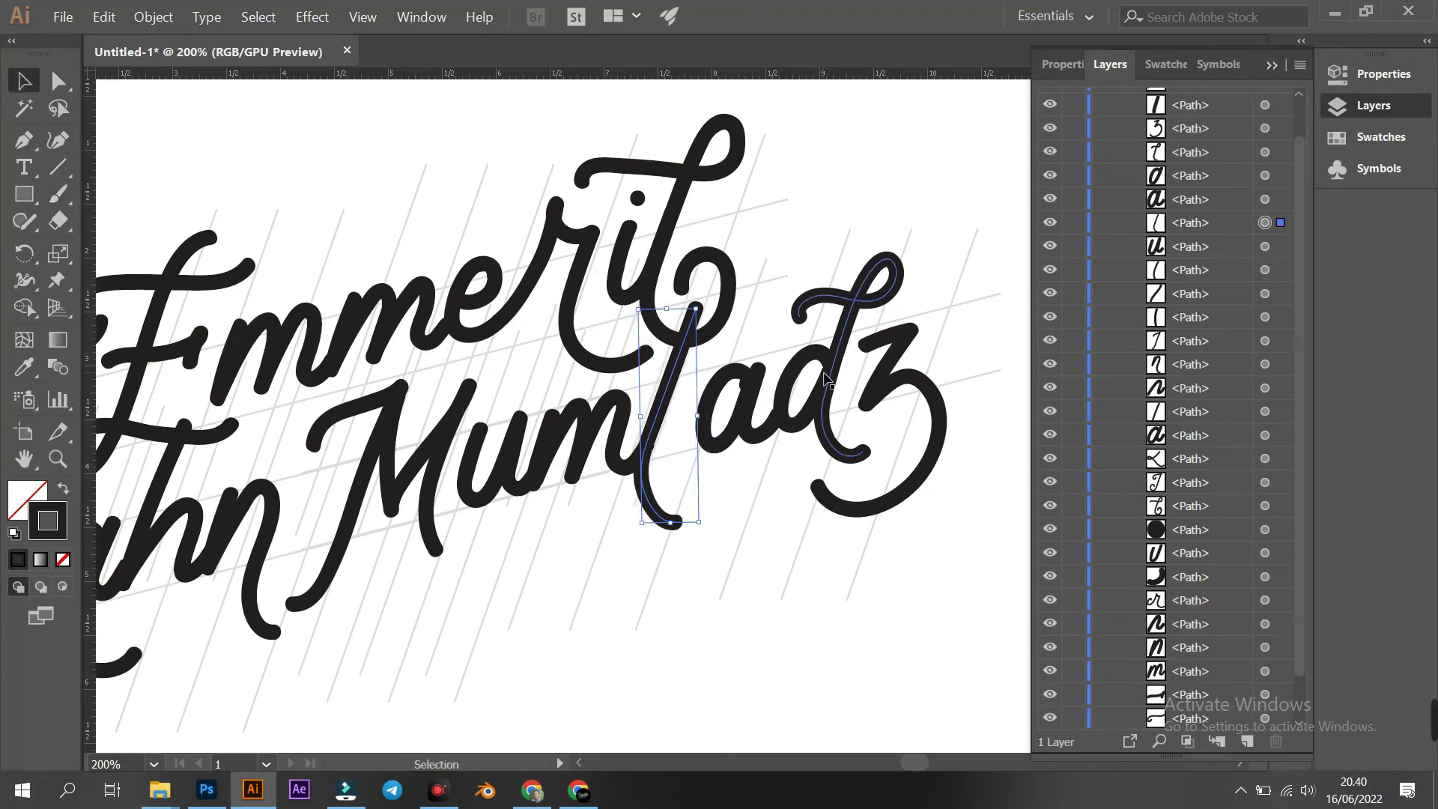
click(725, 299)
key(b)
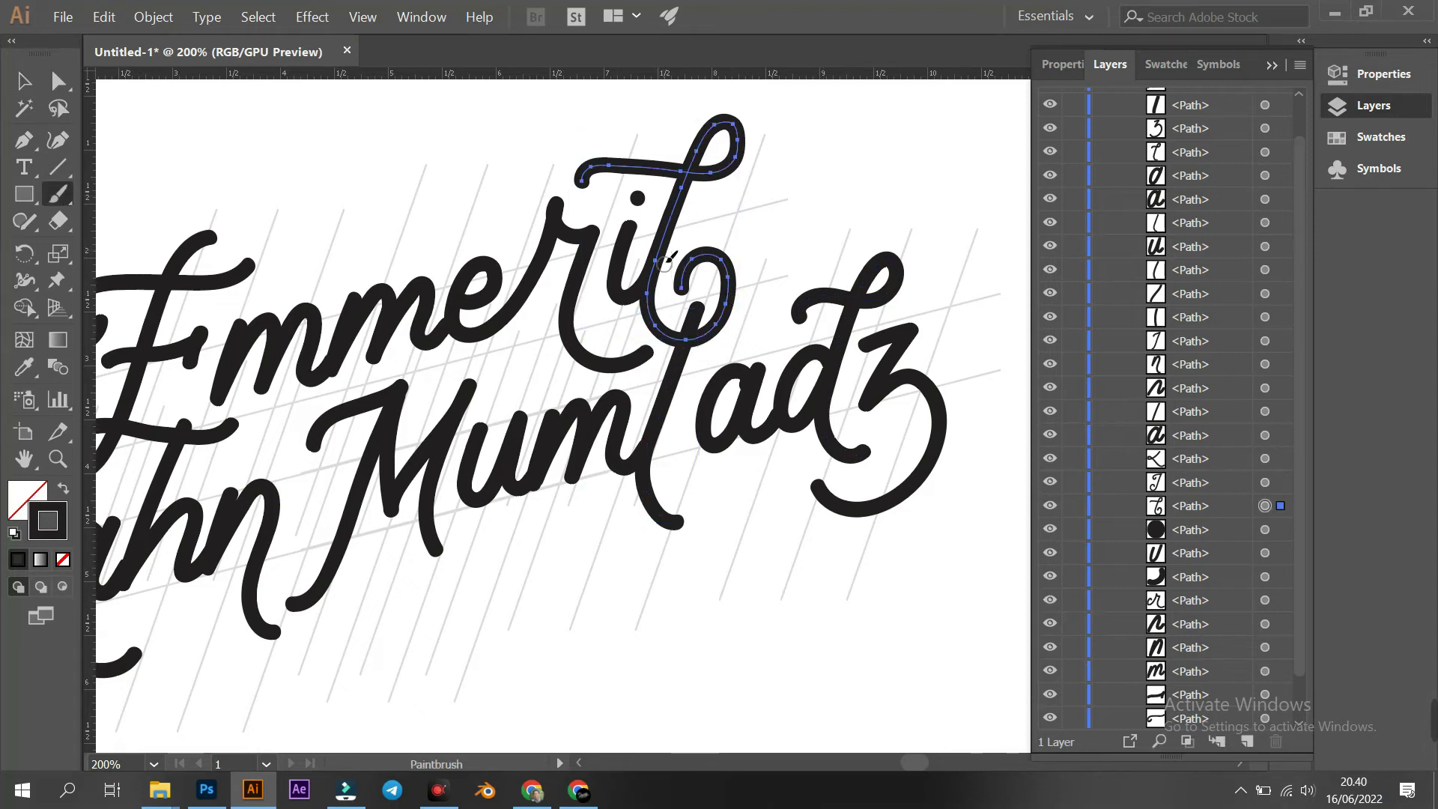
drag(696, 358, 772, 321)
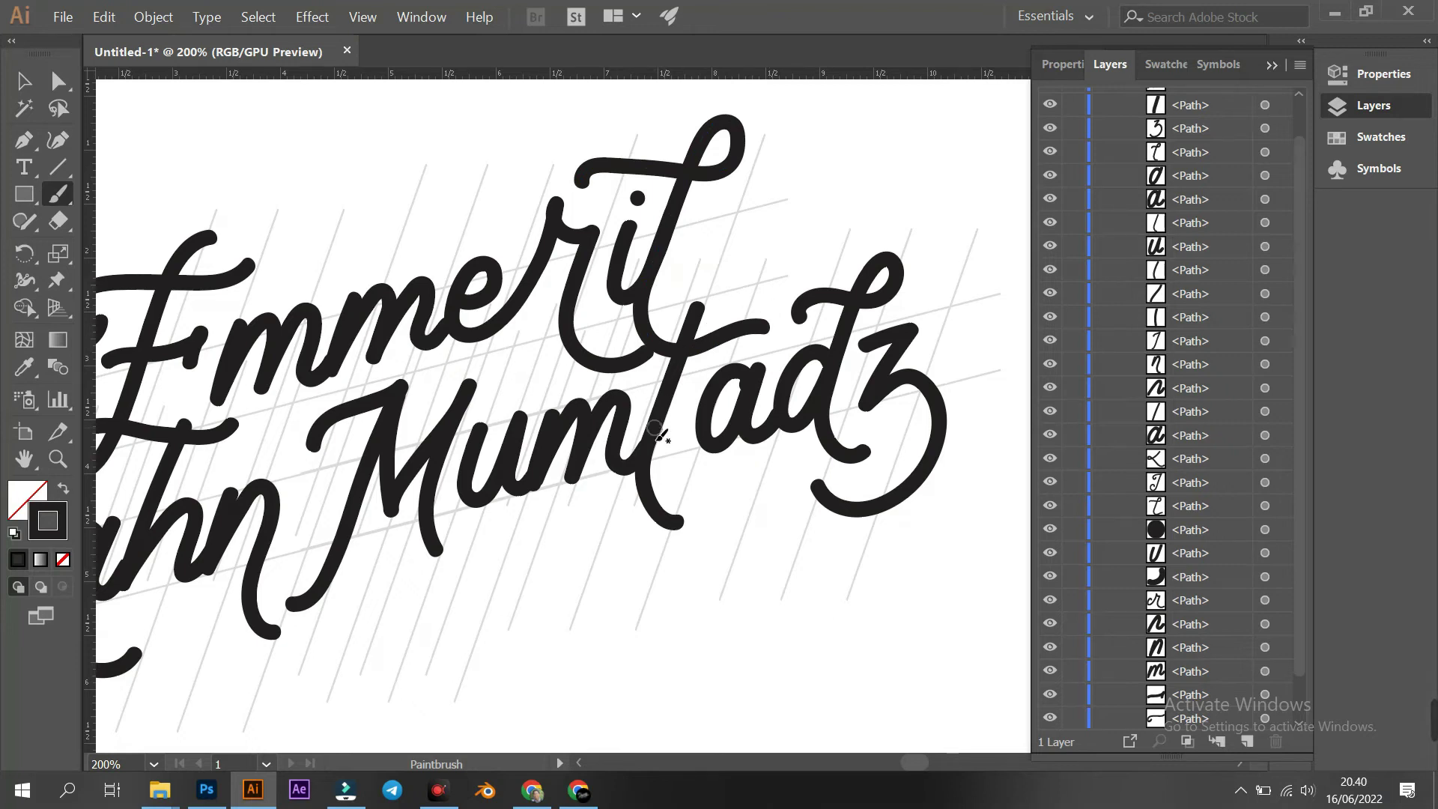
key(v)
Move the a, d and z slightly left, closer to the t
mouse_move(698, 371)
mouse_down()
mouse_move(905, 434)
mouse_move(936, 483)
mouse_up()
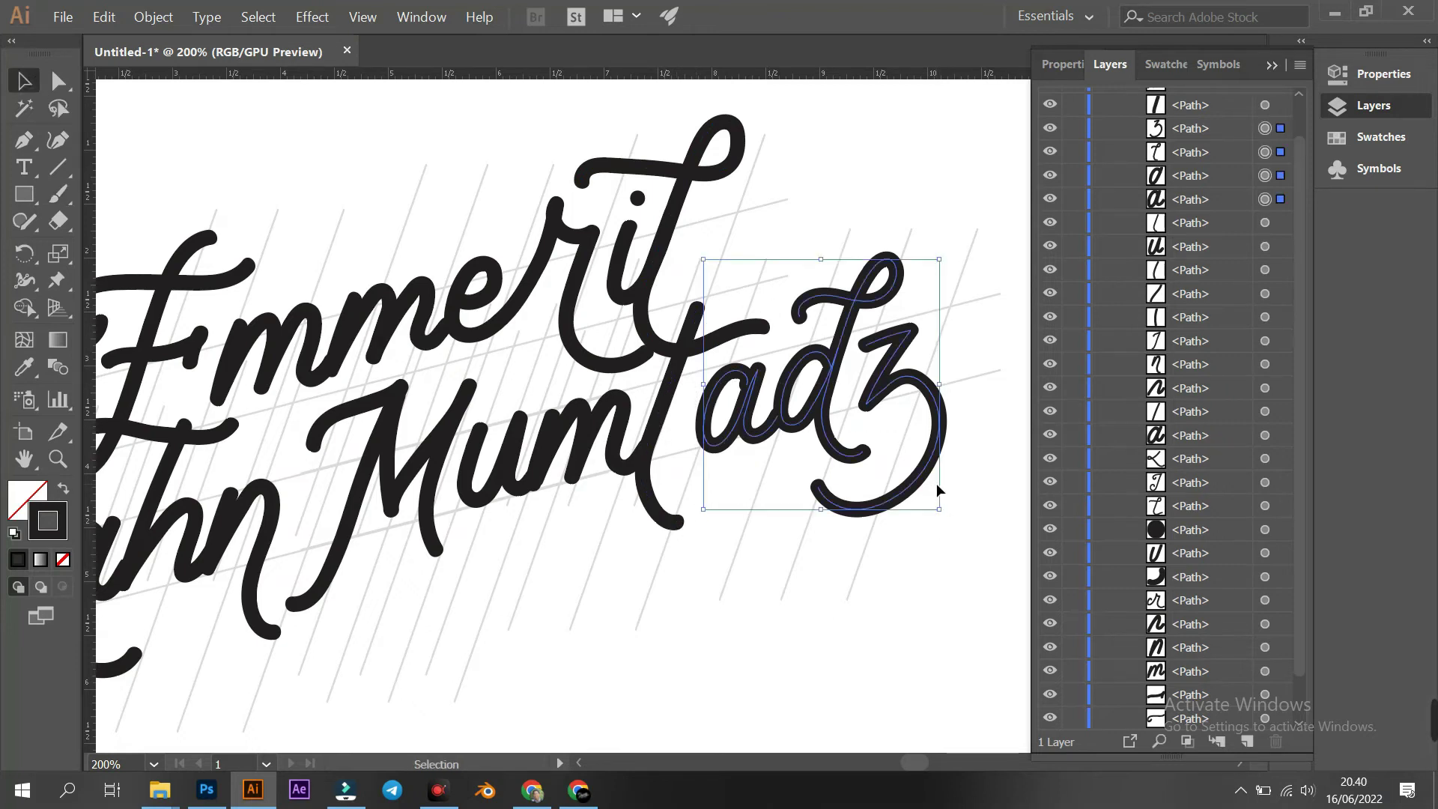
key(Left)
key(Left)
key(Left)
key(Left)
key(Left)
key(Left)
key(Left)
key(Left)
key(Left)
click(825, 641)
Retrace the t stem with new brush strokes and delete the old stem
click(673, 523)
click(673, 523)
key(a)
key(b)
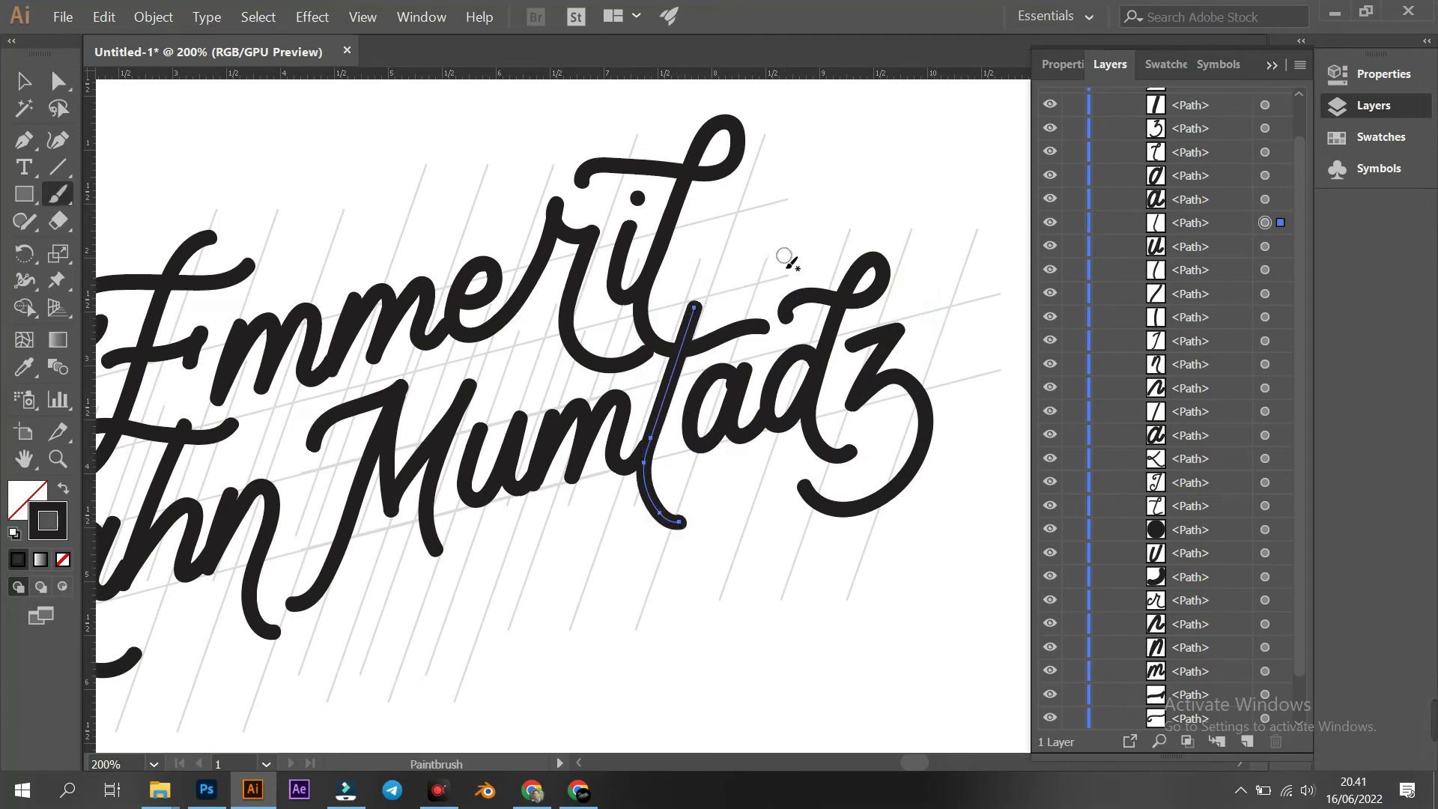
mouse_move(720, 265)
mouse_down()
mouse_move(670, 406)
mouse_move(658, 504)
mouse_move(738, 528)
mouse_up()
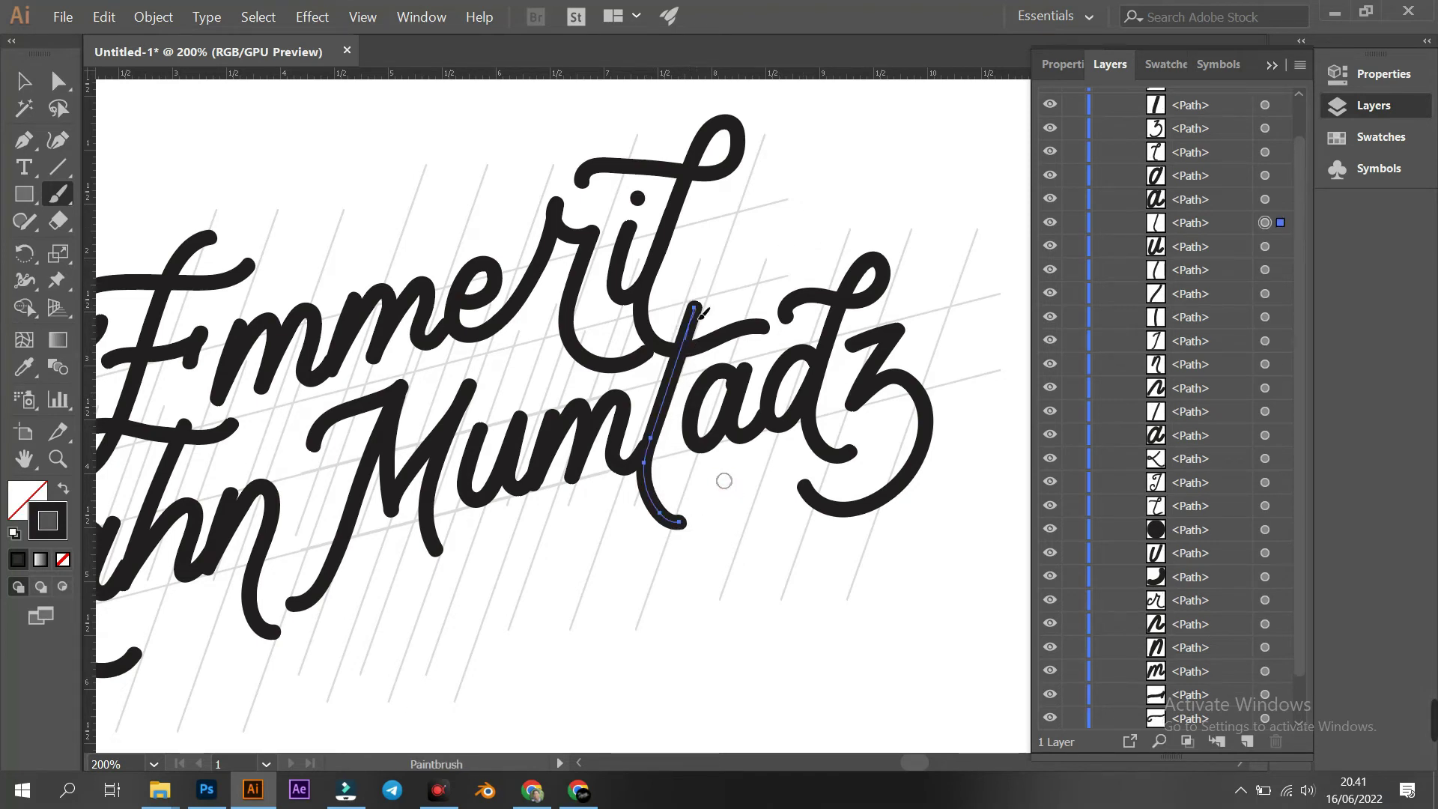
drag(757, 230, 651, 513)
key(Delete)
Redraw the t stem with one clean top-down brush stroke, discarding earlier attempts
mouse_move(720, 265)
mouse_down()
mouse_move(645, 472)
mouse_move(688, 319)
mouse_move(652, 432)
mouse_move(734, 505)
mouse_up()
key(ctrl+z)
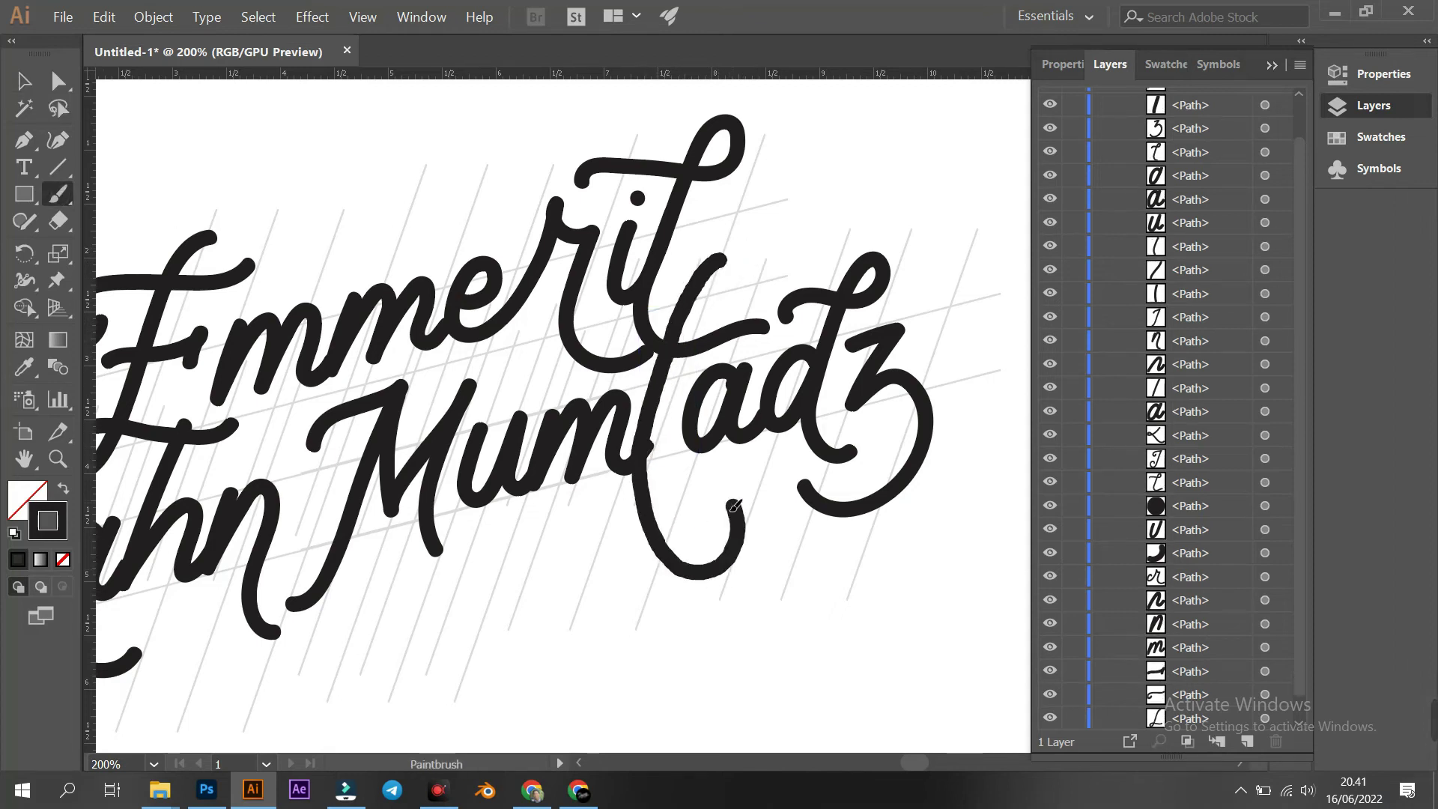
key(ctrl+z)
mouse_move(717, 267)
mouse_down()
mouse_move(671, 378)
mouse_move(683, 358)
mouse_move(692, 517)
mouse_move(745, 475)
mouse_up()
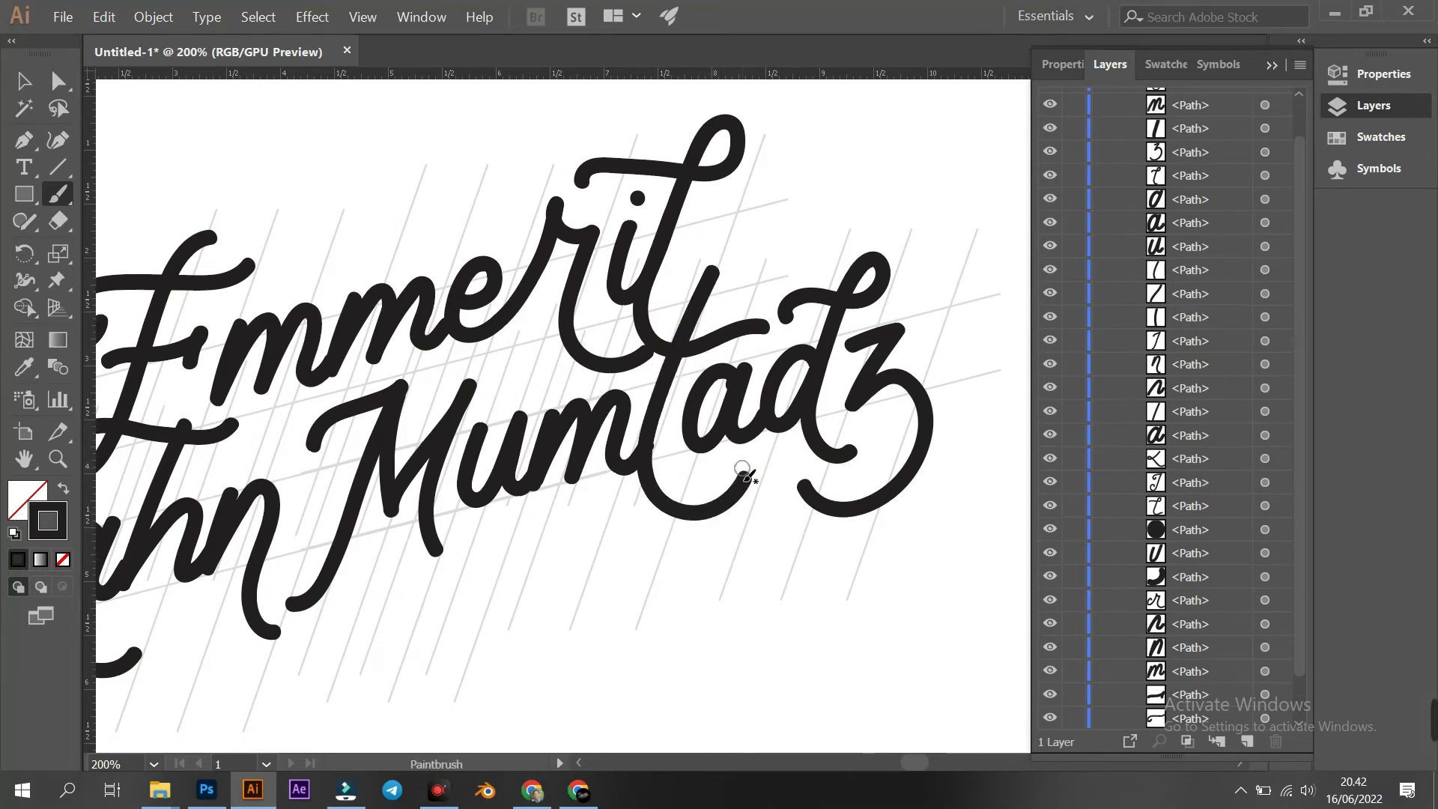
Brush along the M's middle downstroke and extend it into a looping swash beneath the name
drag(468, 386, 437, 550)
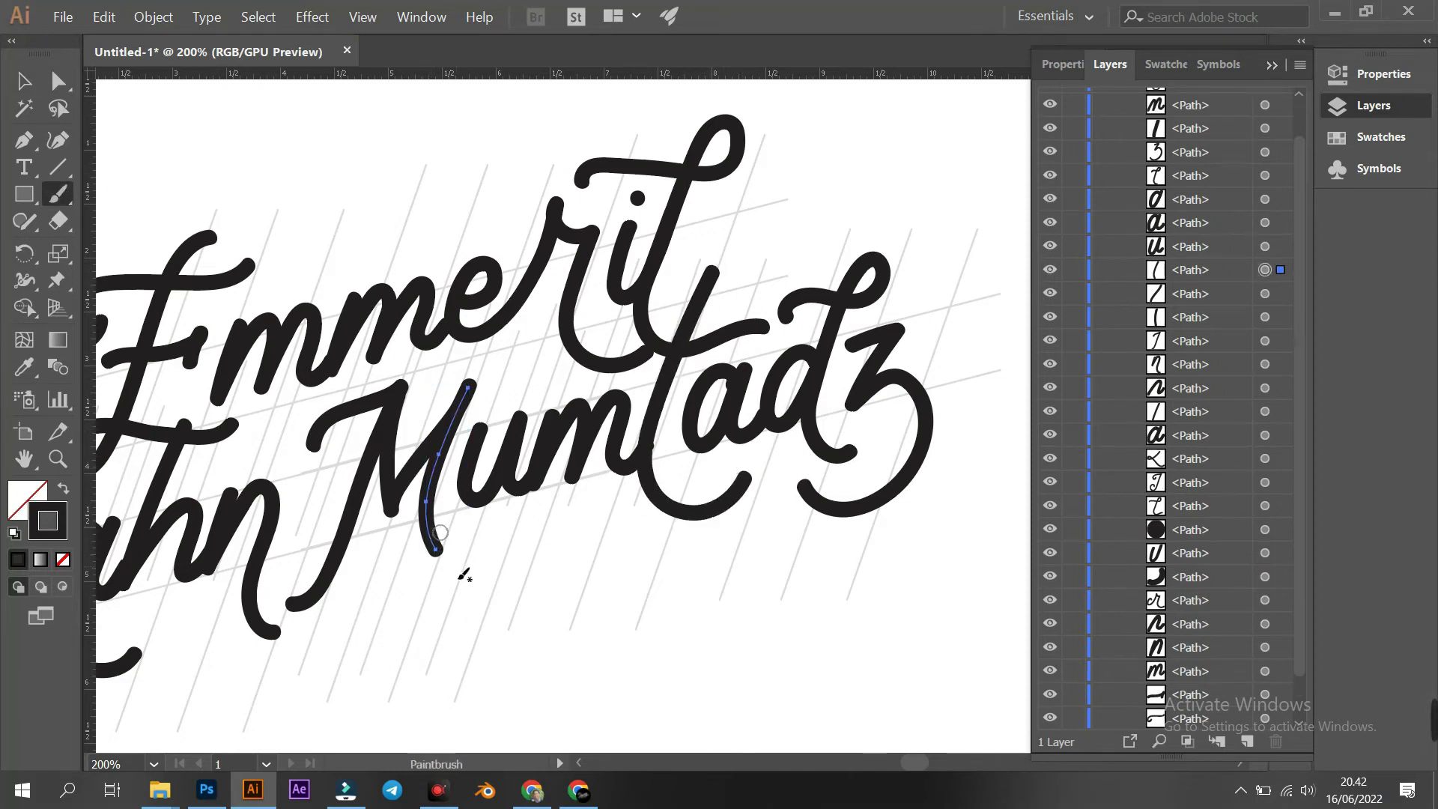
mouse_move(565, 608)
mouse_down()
mouse_move(343, 681)
mouse_move(414, 629)
mouse_move(503, 687)
mouse_up()
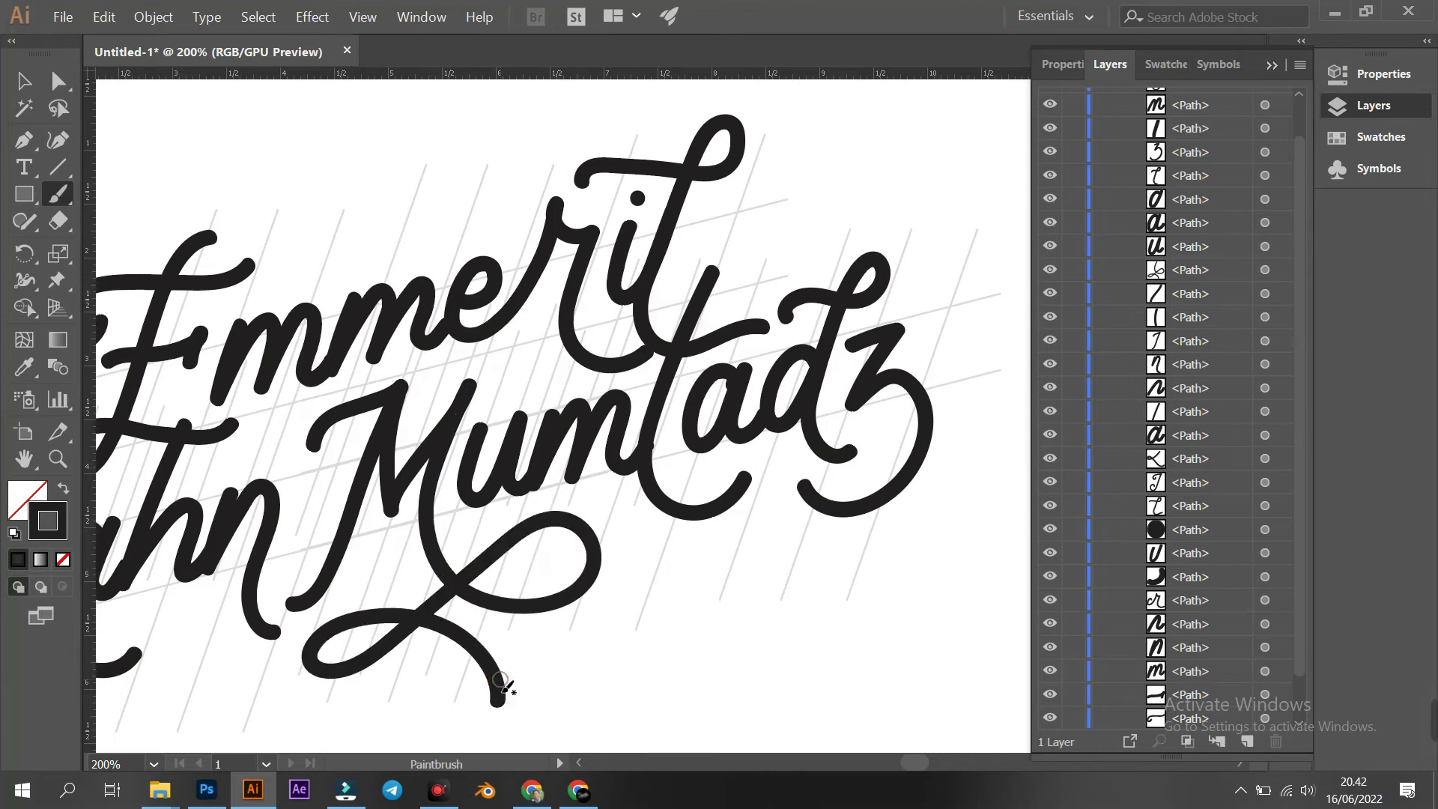
key(v)
click(563, 247)
click(66, 202)
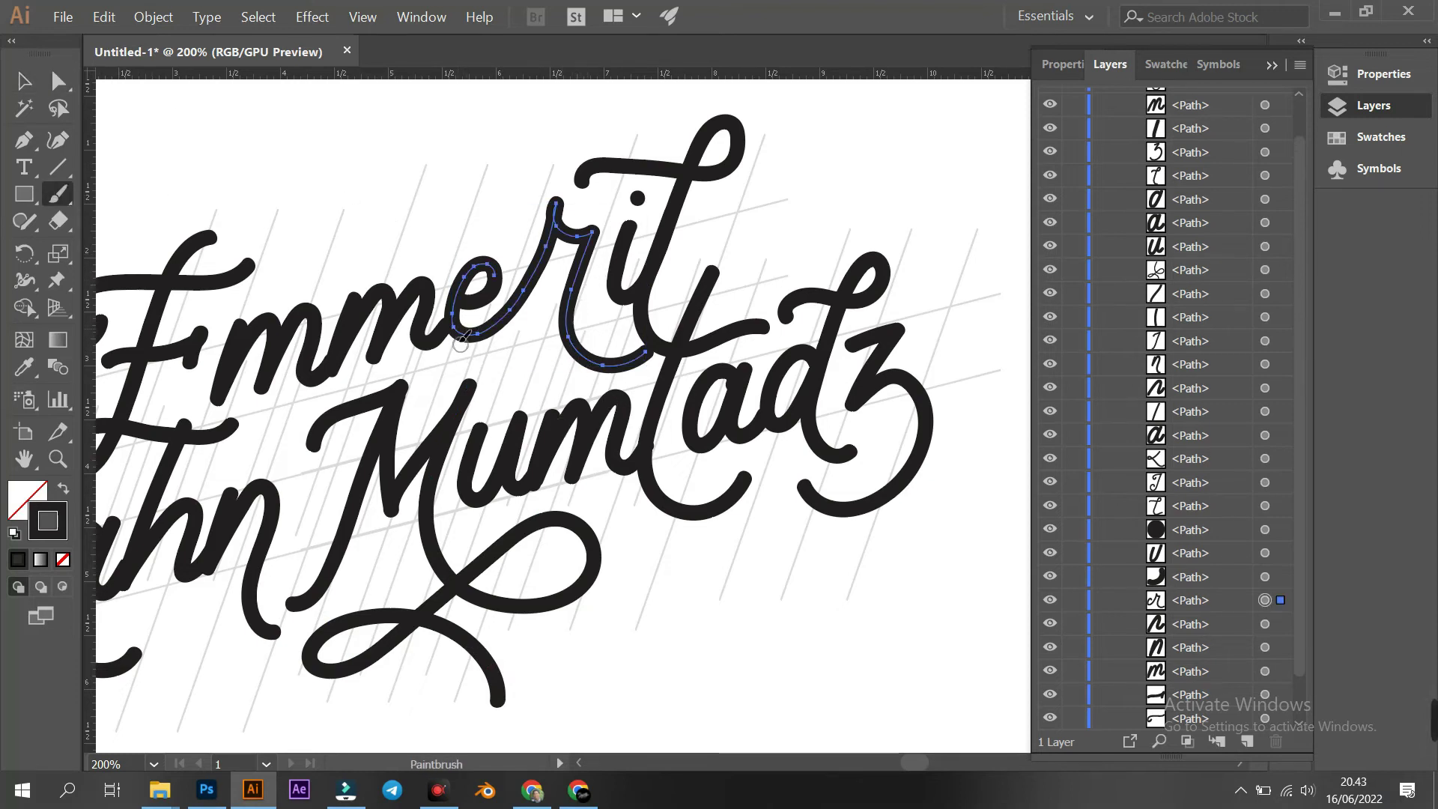
Redraw the end of Emmerit's 'eri' stroke so the r finishes in a small lower loop
drag(527, 379, 524, 376)
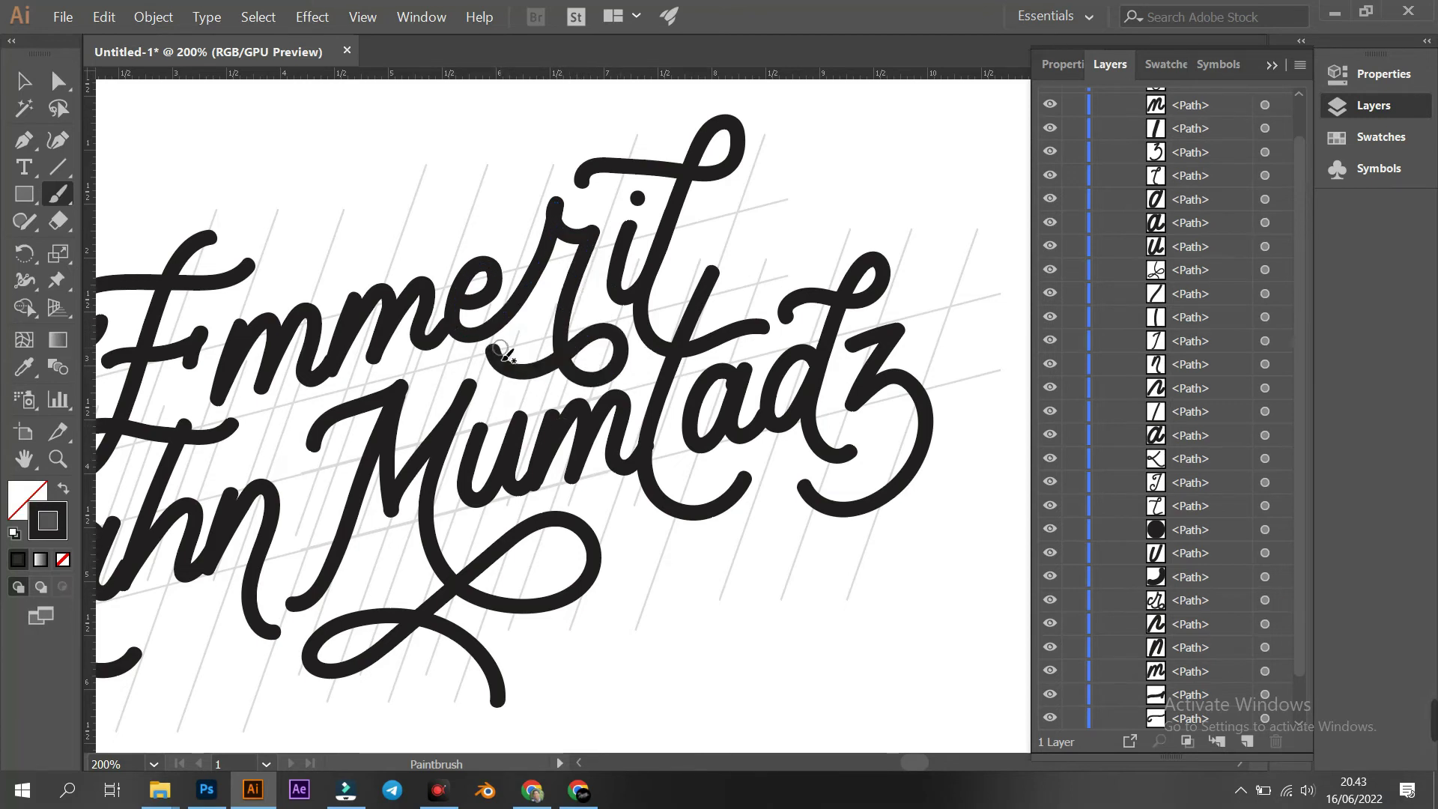
drag(552, 247, 563, 218)
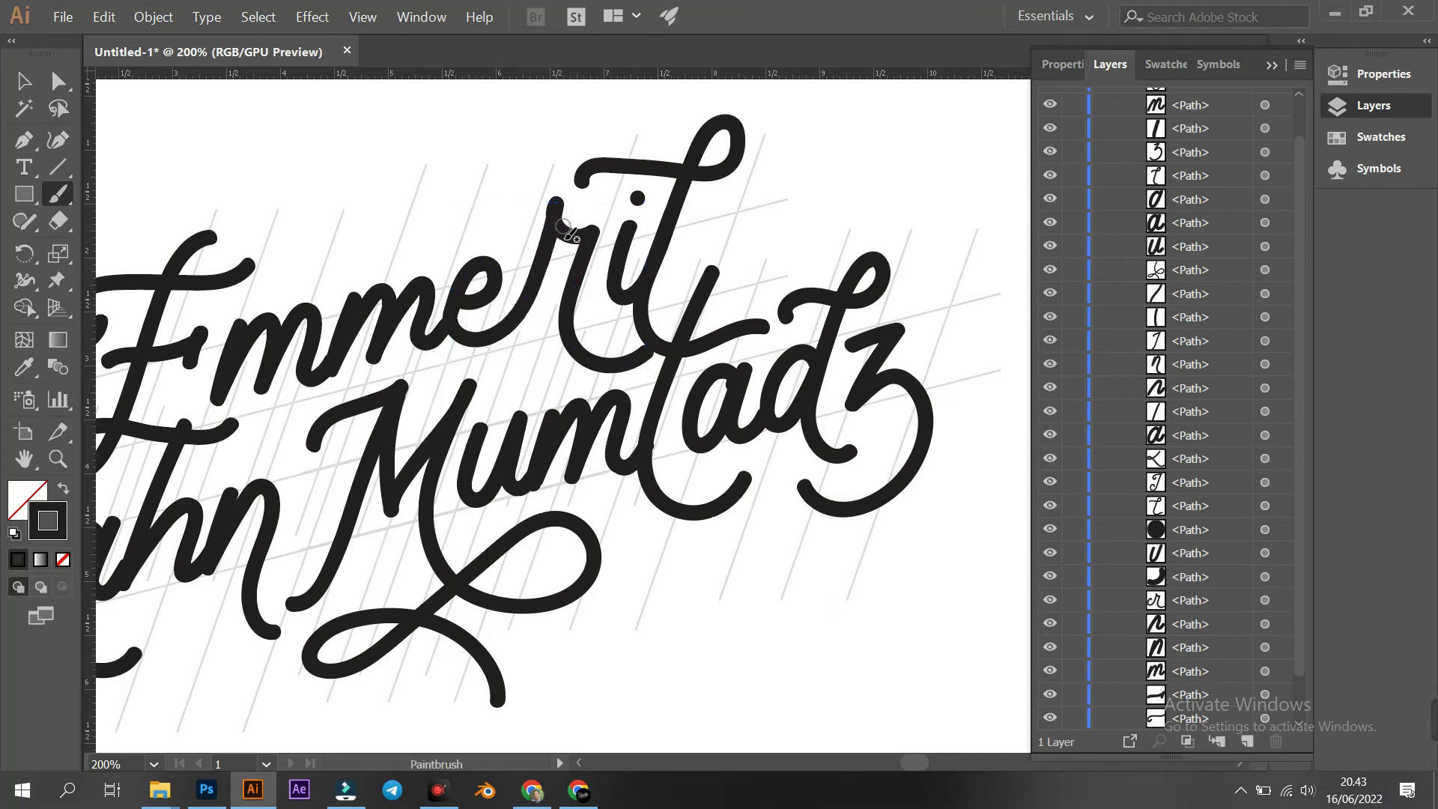
ctrl+click(506, 327)
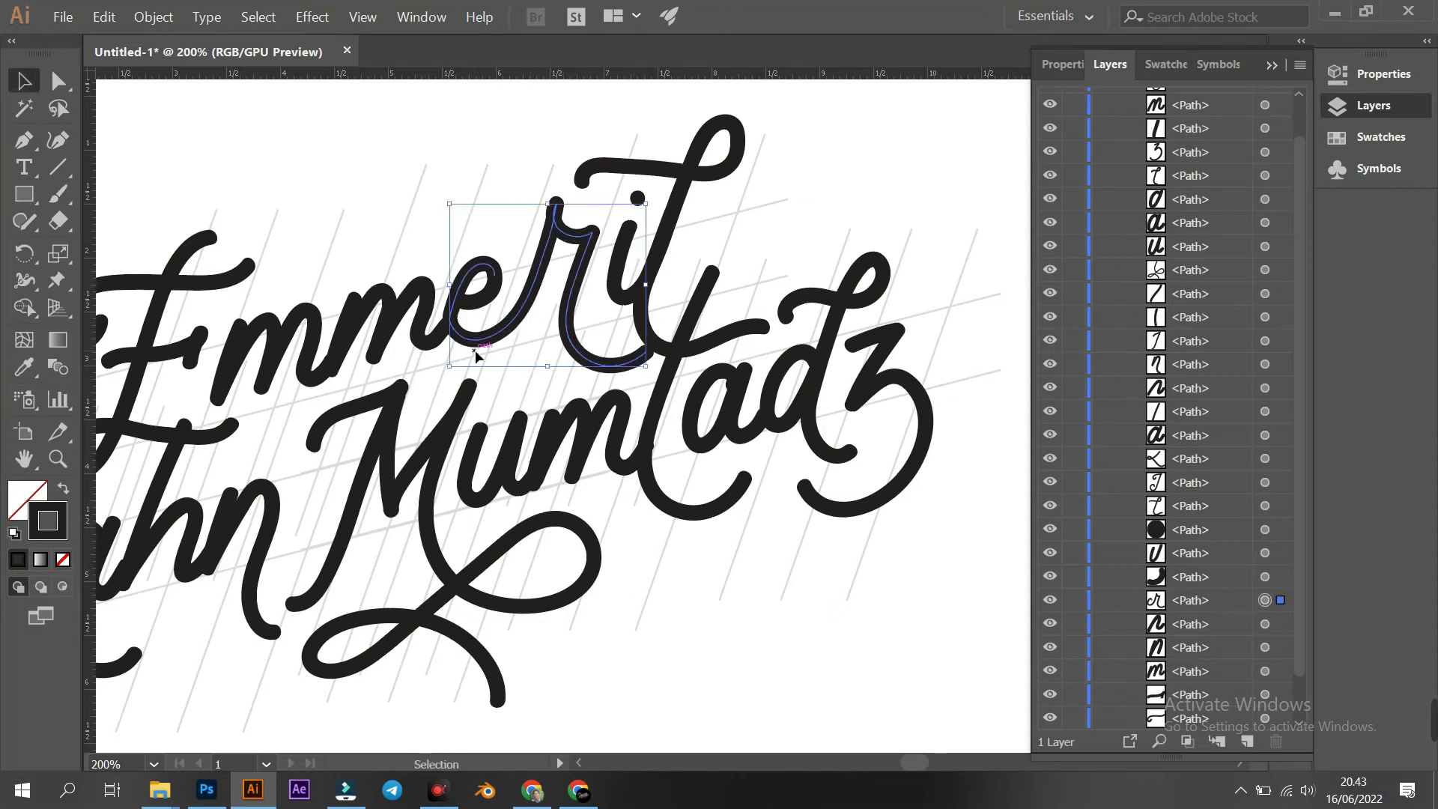
drag(506, 386, 491, 389)
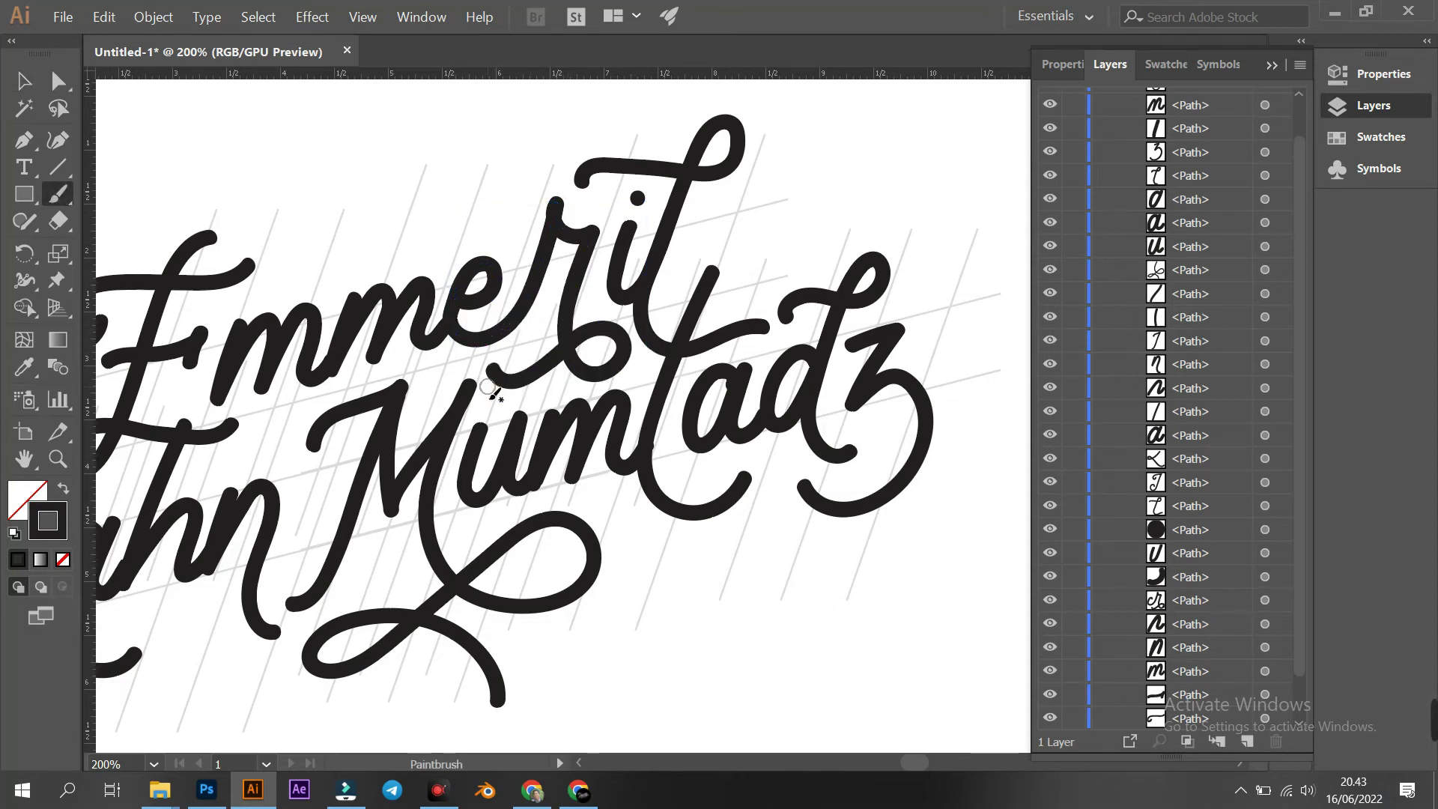
mouse_move(680, 569)
mouse_down()
mouse_move(784, 645)
mouse_move(754, 608)
mouse_up()
Brush a swash from the t's top sweeping left over Emmerit, ending in a spiral curl
ctrl+click(758, 225)
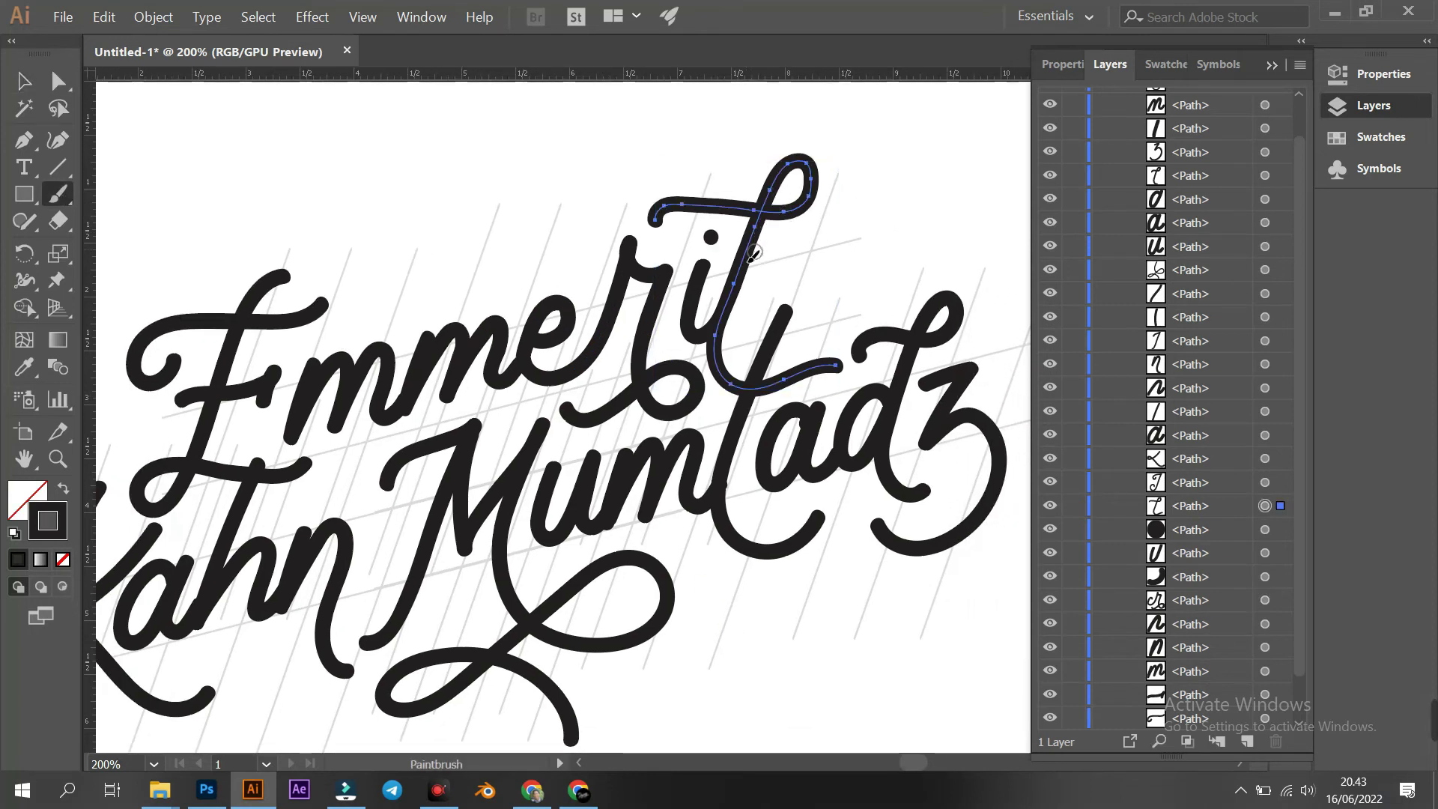
key(ctrl)
drag(805, 160, 401, 227)
key(ctrl)
click(60, 195)
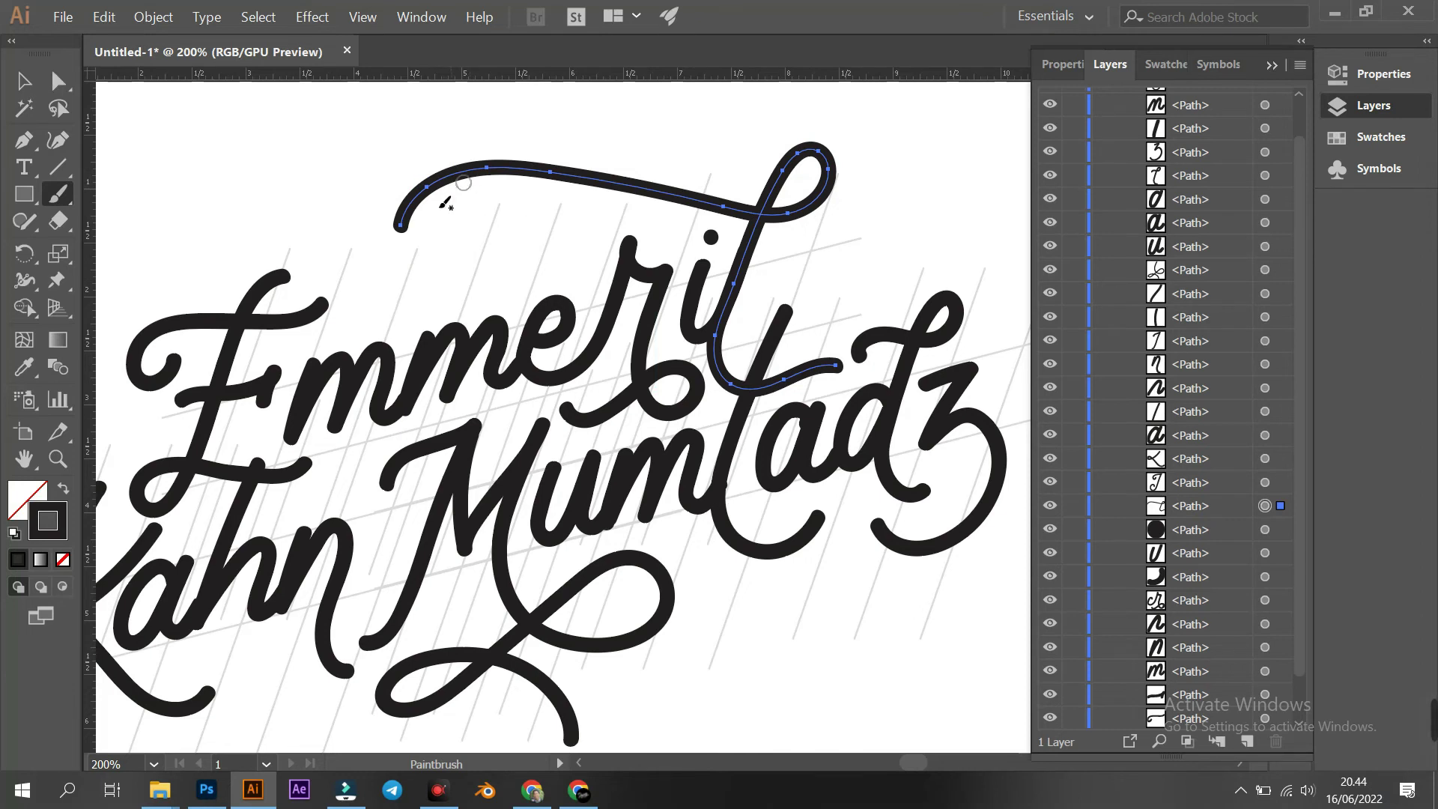
drag(443, 302, 451, 243)
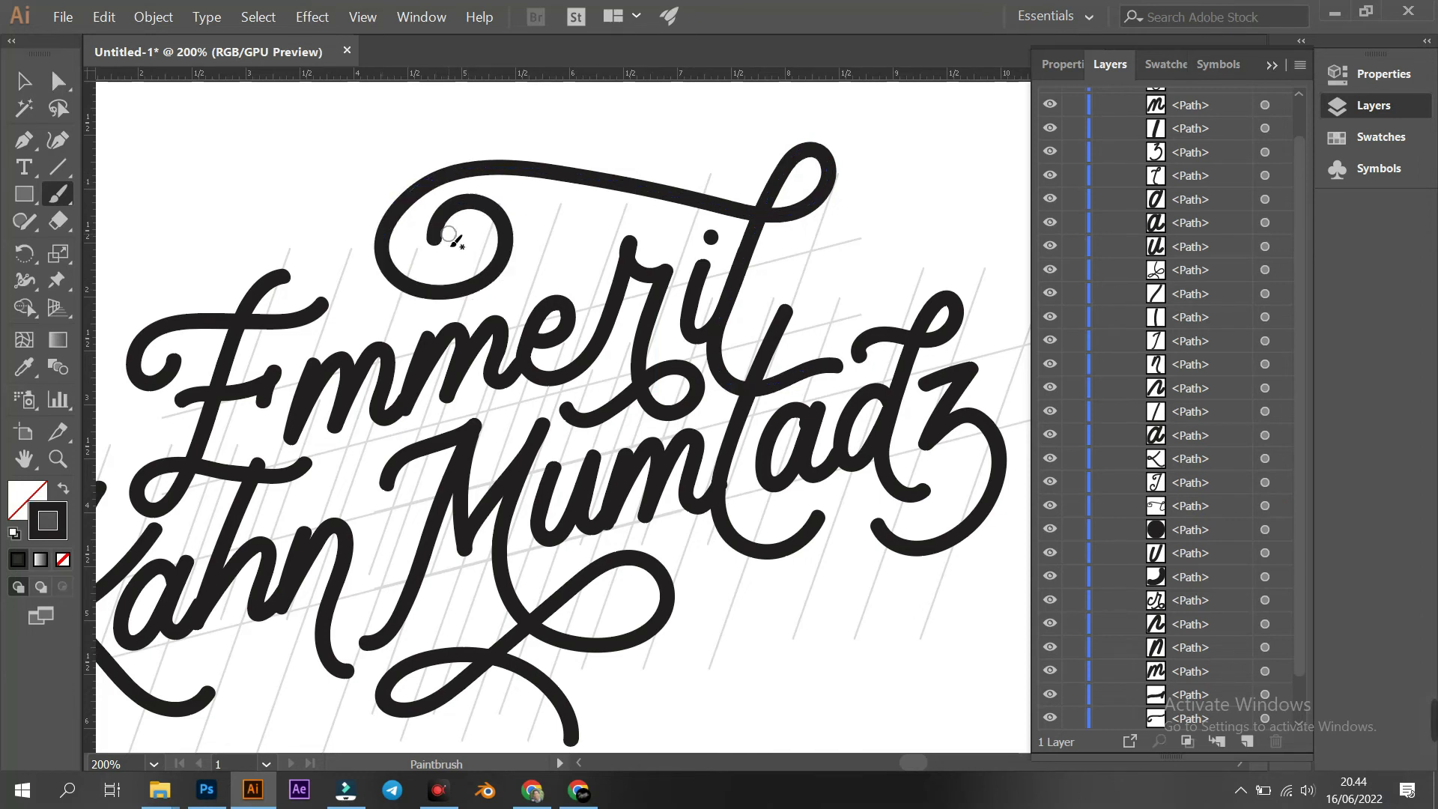
key(ctrl+minus)
ctrl+click(339, 367)
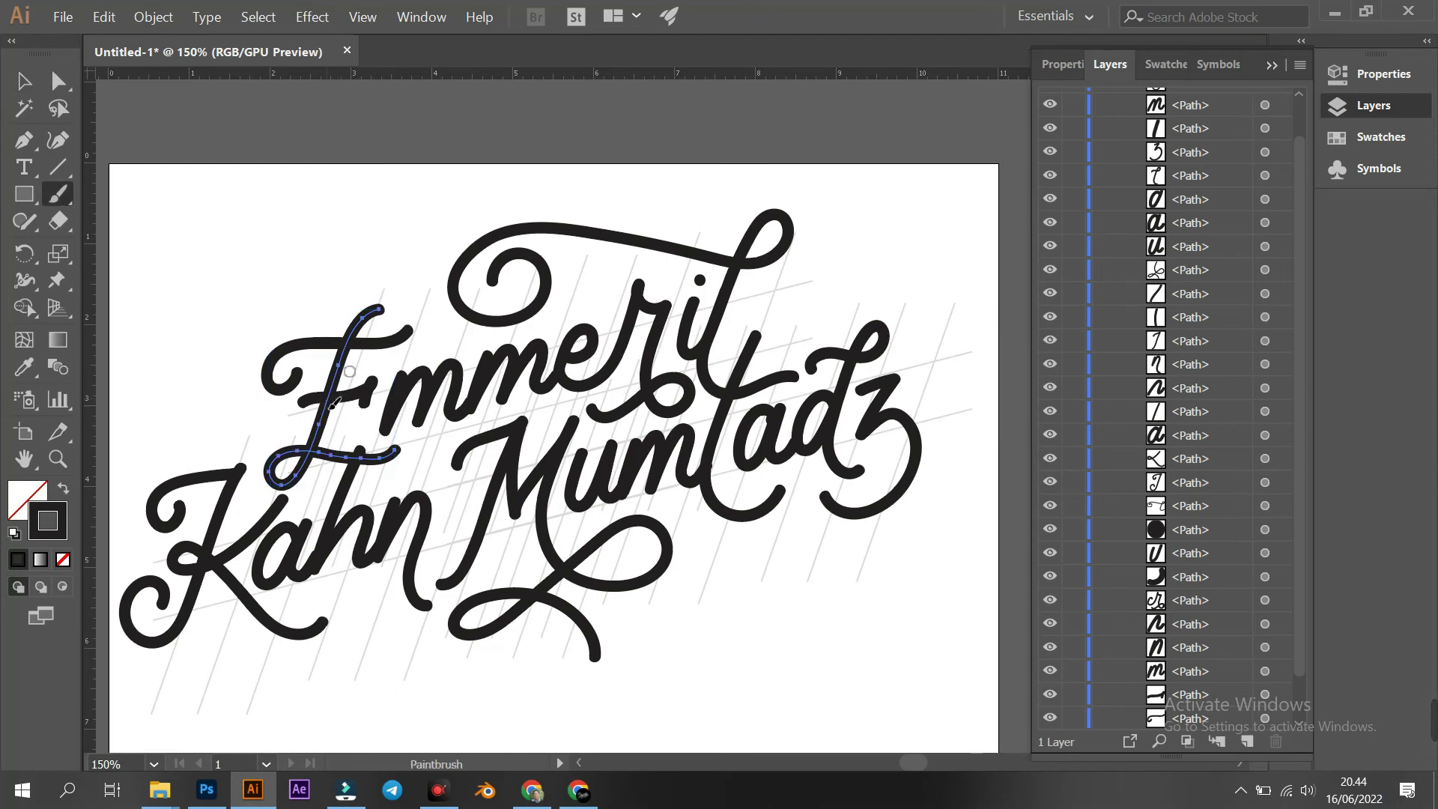
Redraw the E's hooked top and extend its lower stroke with a new brush stroke
drag(399, 285, 438, 272)
key(ctrl+z)
ctrl+click(345, 370)
drag(380, 308, 417, 267)
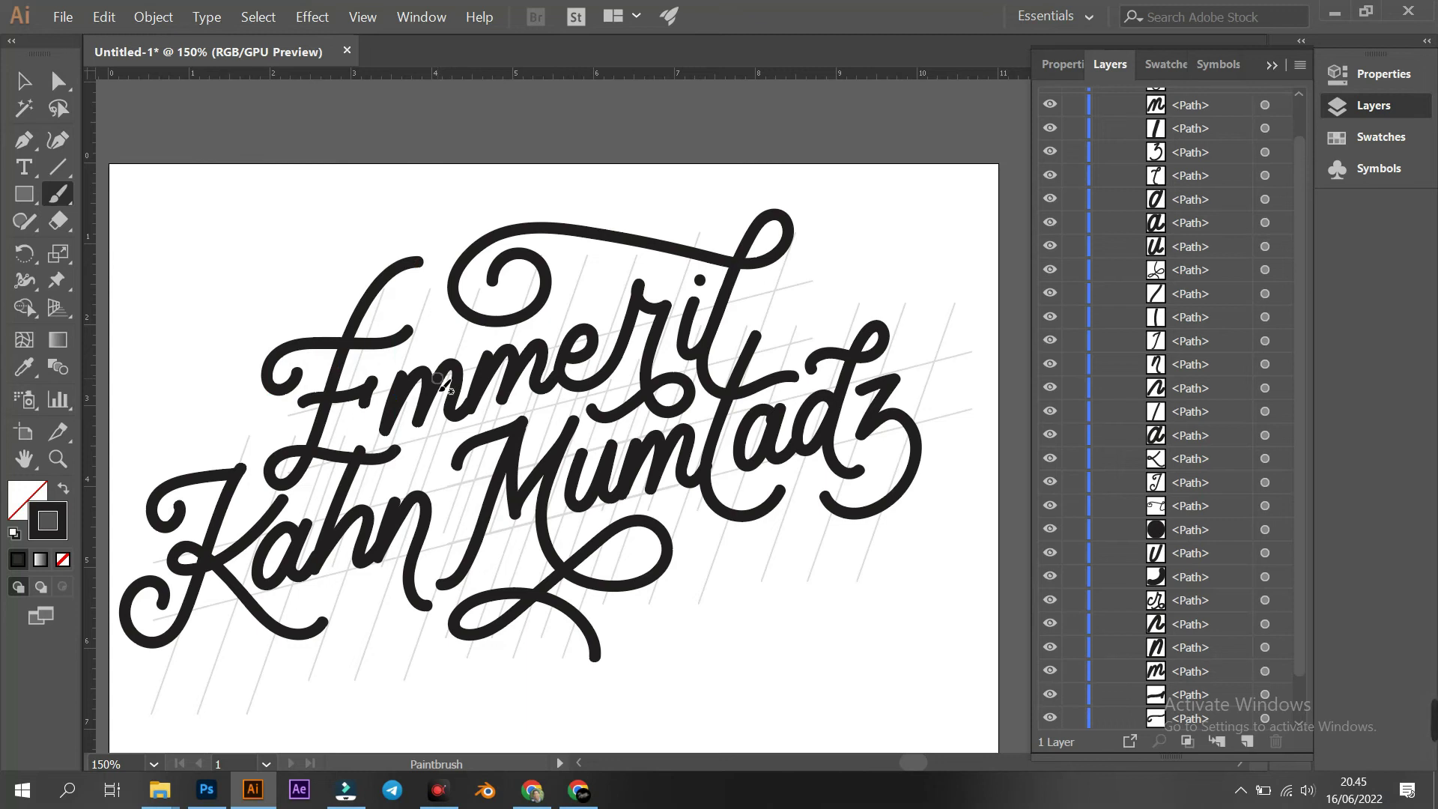
key(a)
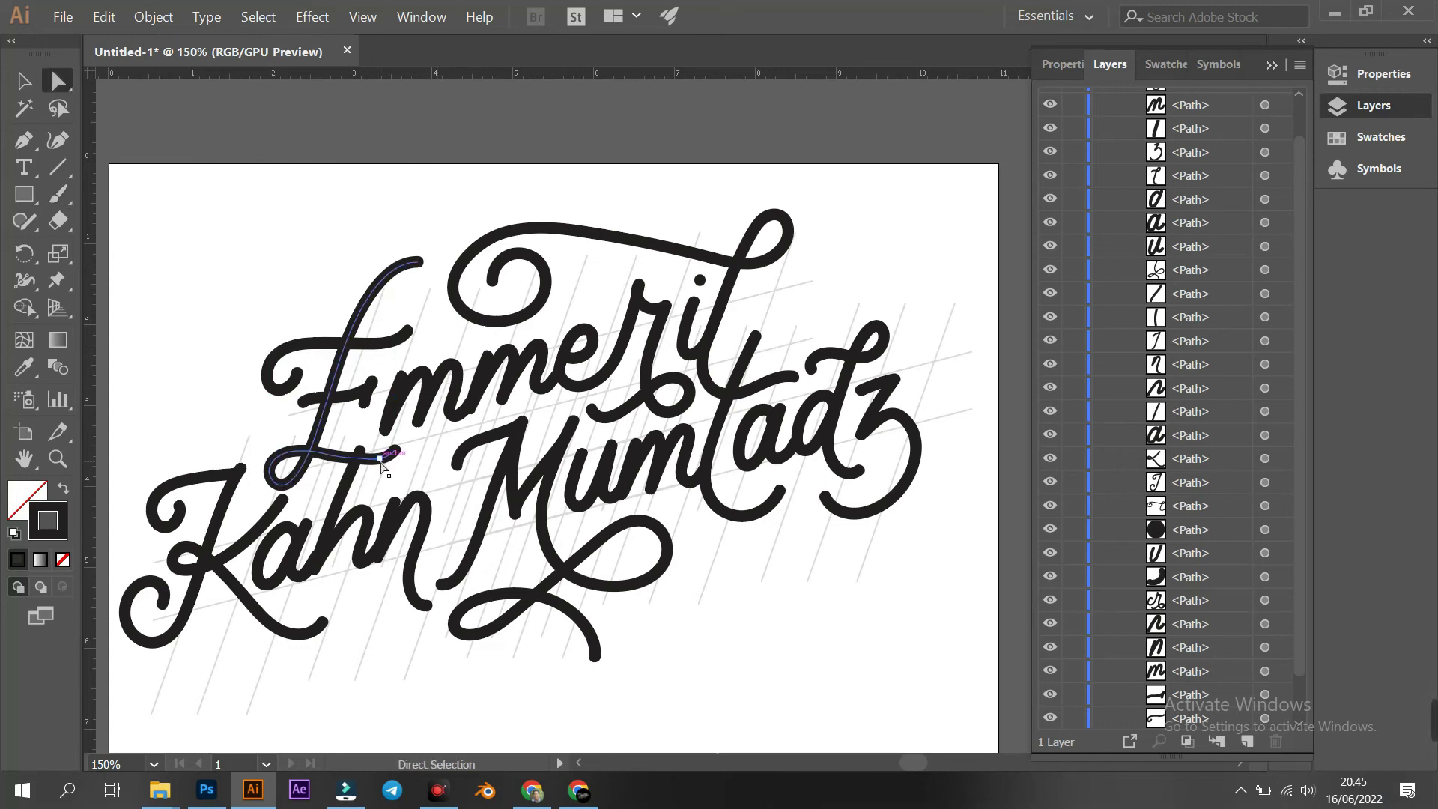
click(382, 464)
key(b)
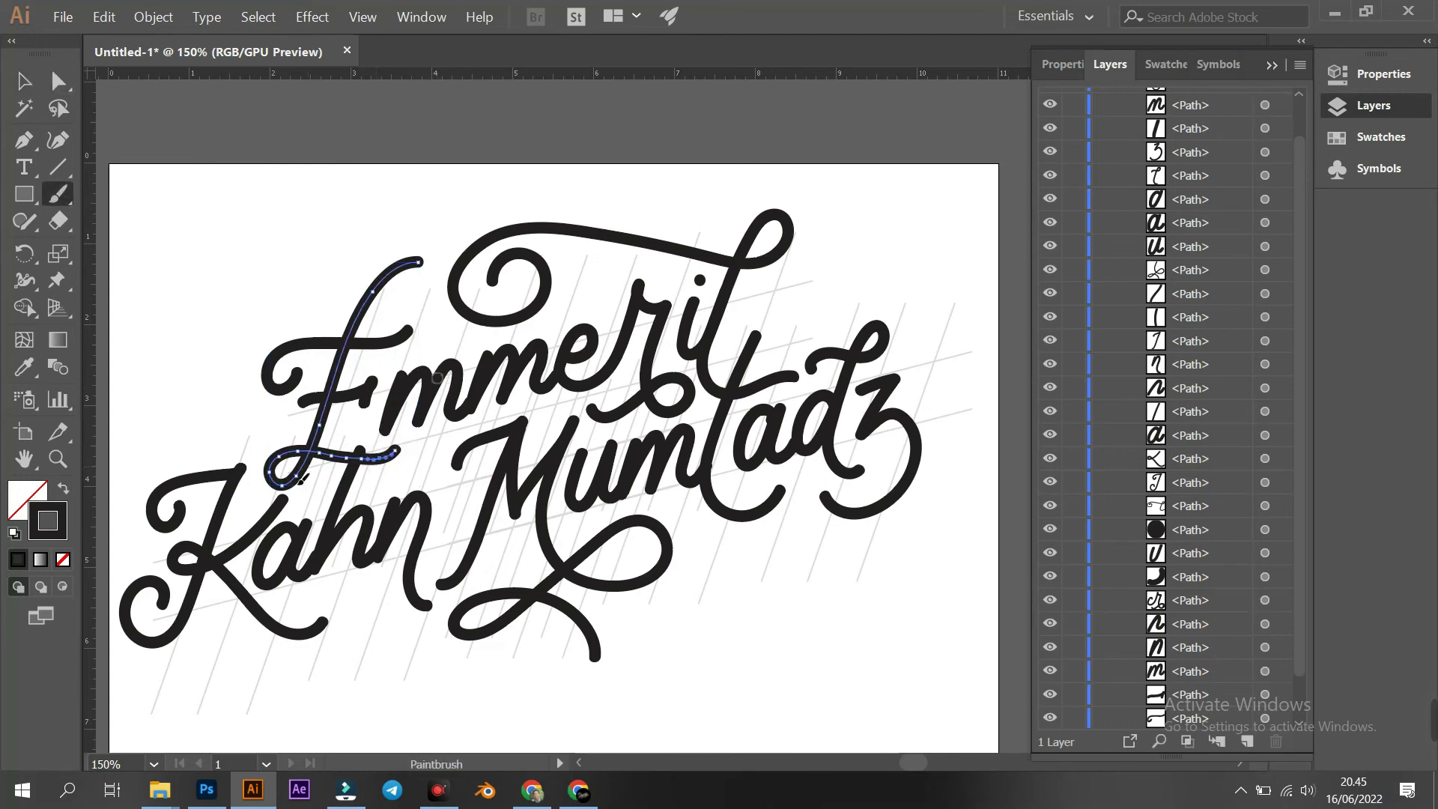
mouse_move(290, 461)
mouse_down()
mouse_move(373, 488)
mouse_move(304, 520)
mouse_up()
Nudge the guide line's top anchor slightly into place
key(v)
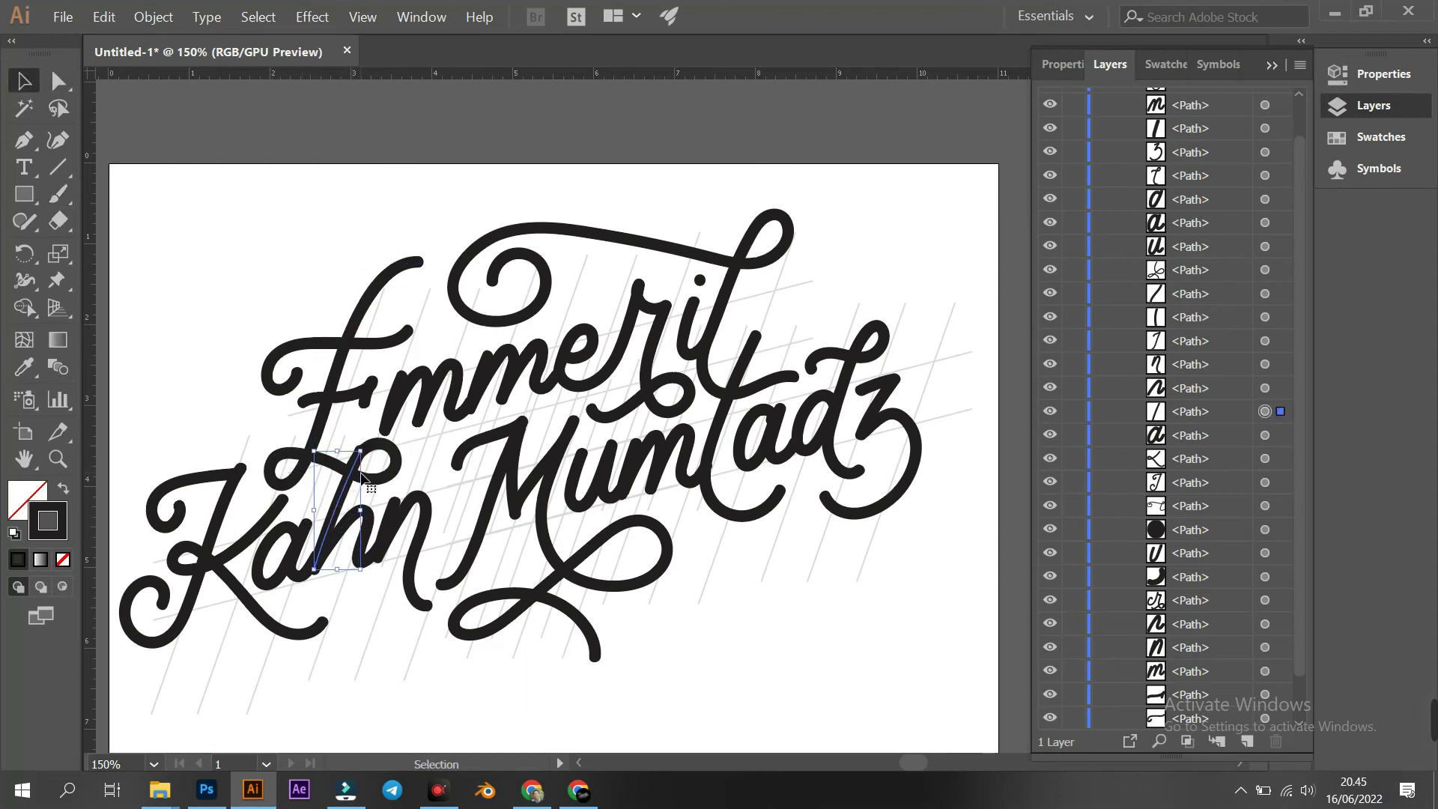
key(a)
drag(361, 457, 360, 461)
click(389, 689)
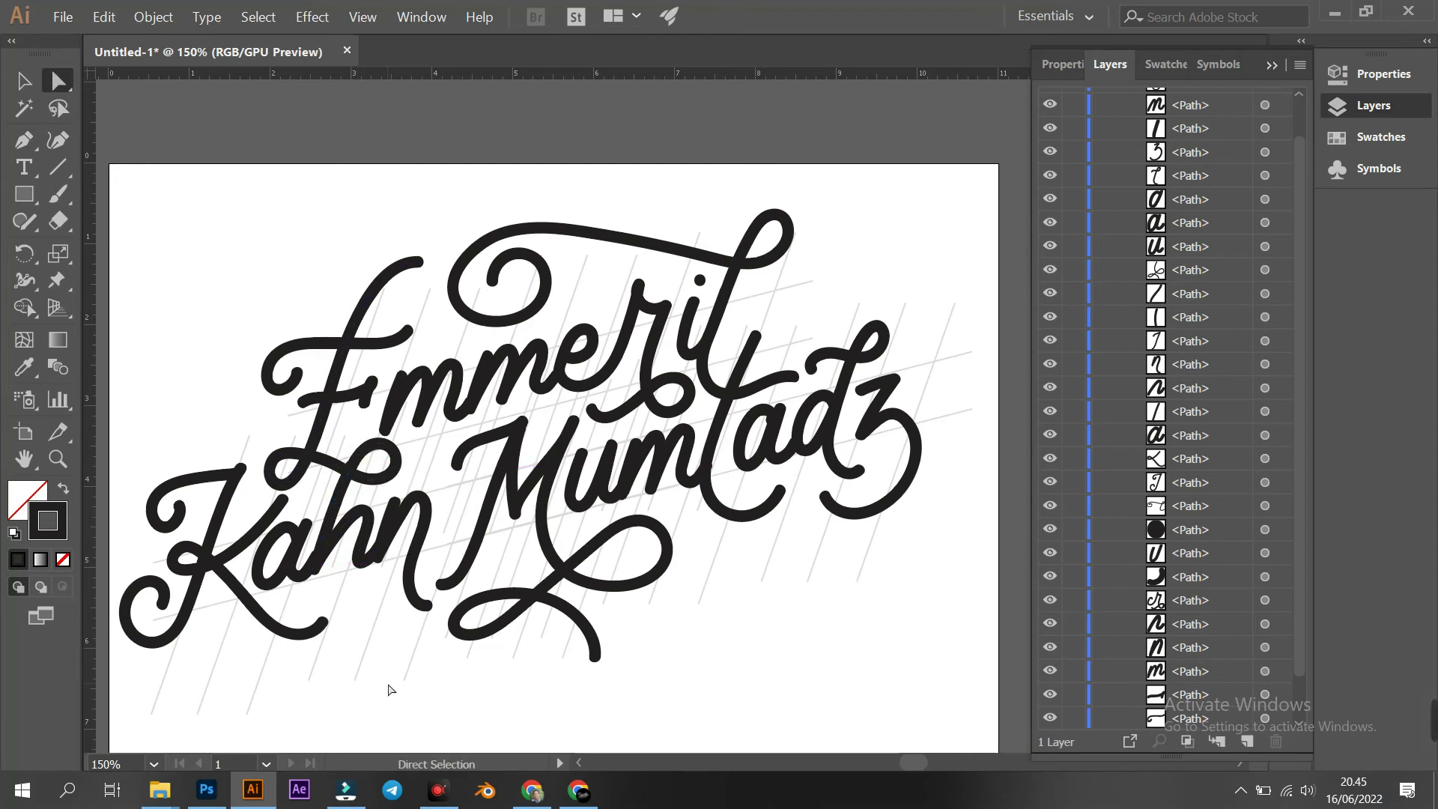
Rotate the M's first stroke counter-clockwise, trying an up-right nudge and then reverting it
key(v)
click(521, 428)
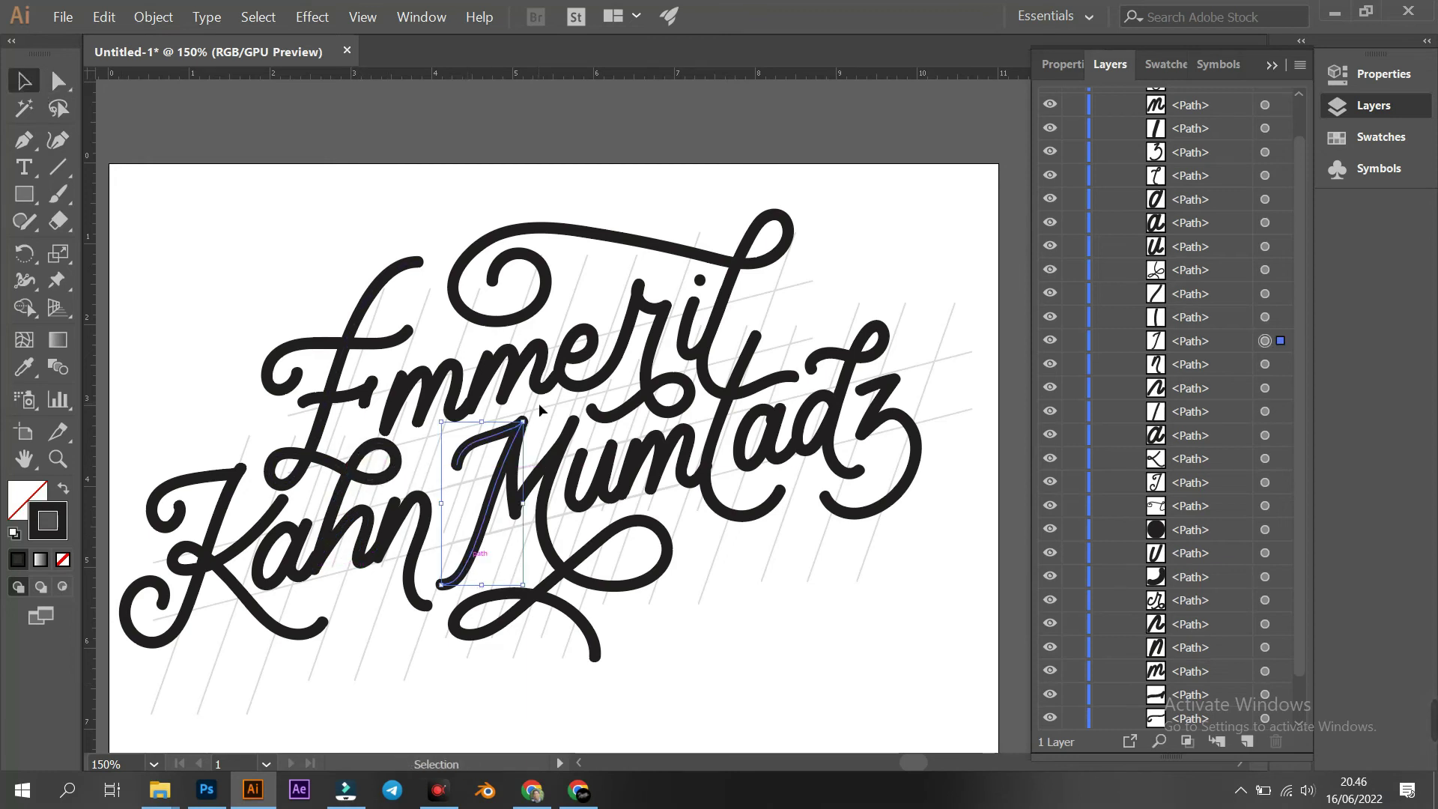
drag(542, 416, 543, 420)
key(Up)
key(Up)
key(Up)
key(Up)
key(Up)
key(Right)
key(Right)
key(Right)
key(Down)
key(Down)
key(Down)
key(Down)
key(Down)
key(Down)
key(Left)
key(Left)
key(Left)
key(Left)
click(868, 242)
Tilt the M's first stroke a little further counter-clockwise and check the l stroke
click(480, 524)
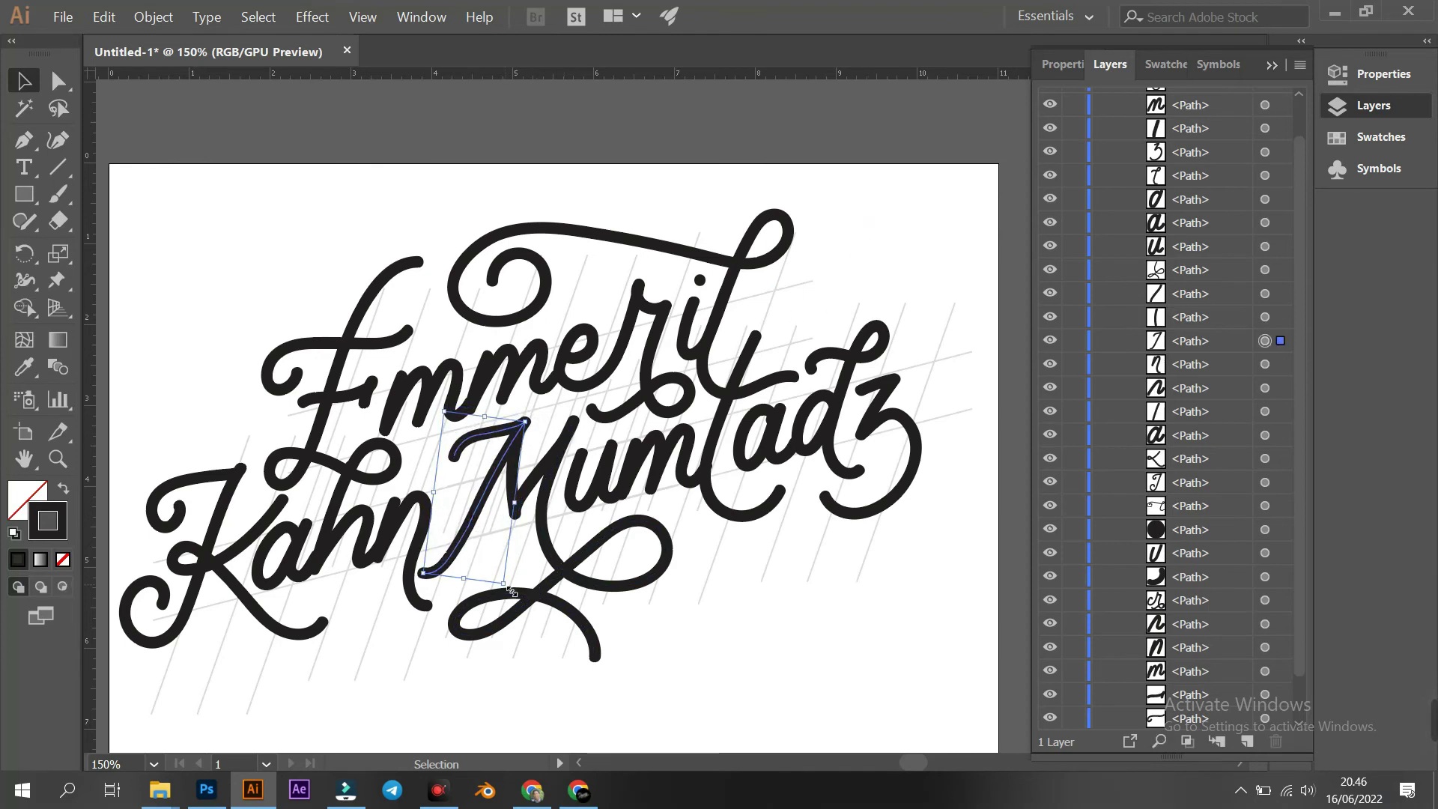
drag(534, 420, 527, 411)
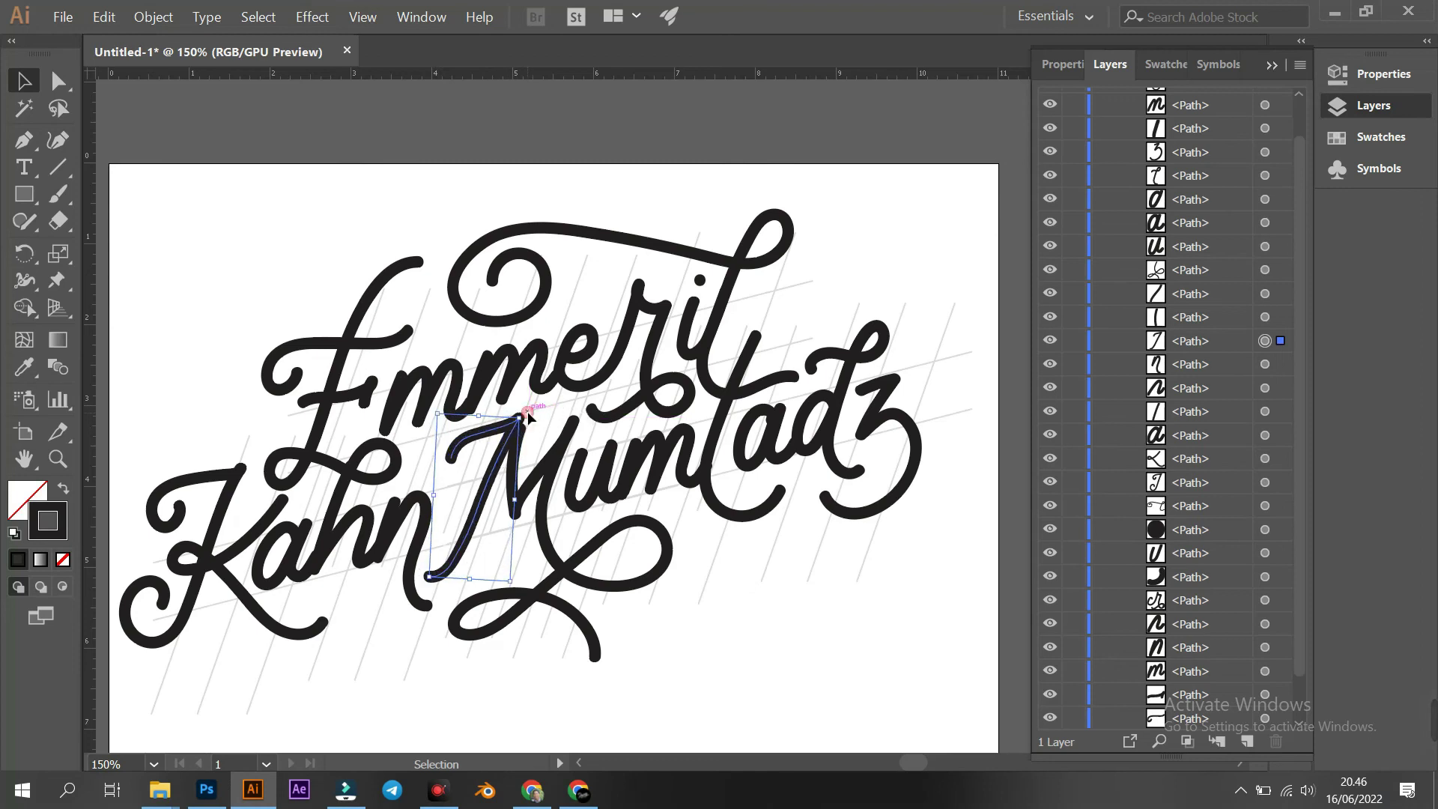
click(812, 620)
click(754, 515)
click(779, 657)
Fit the artboard in view and marquee-select all the lettering paths
drag(741, 681, 811, 586)
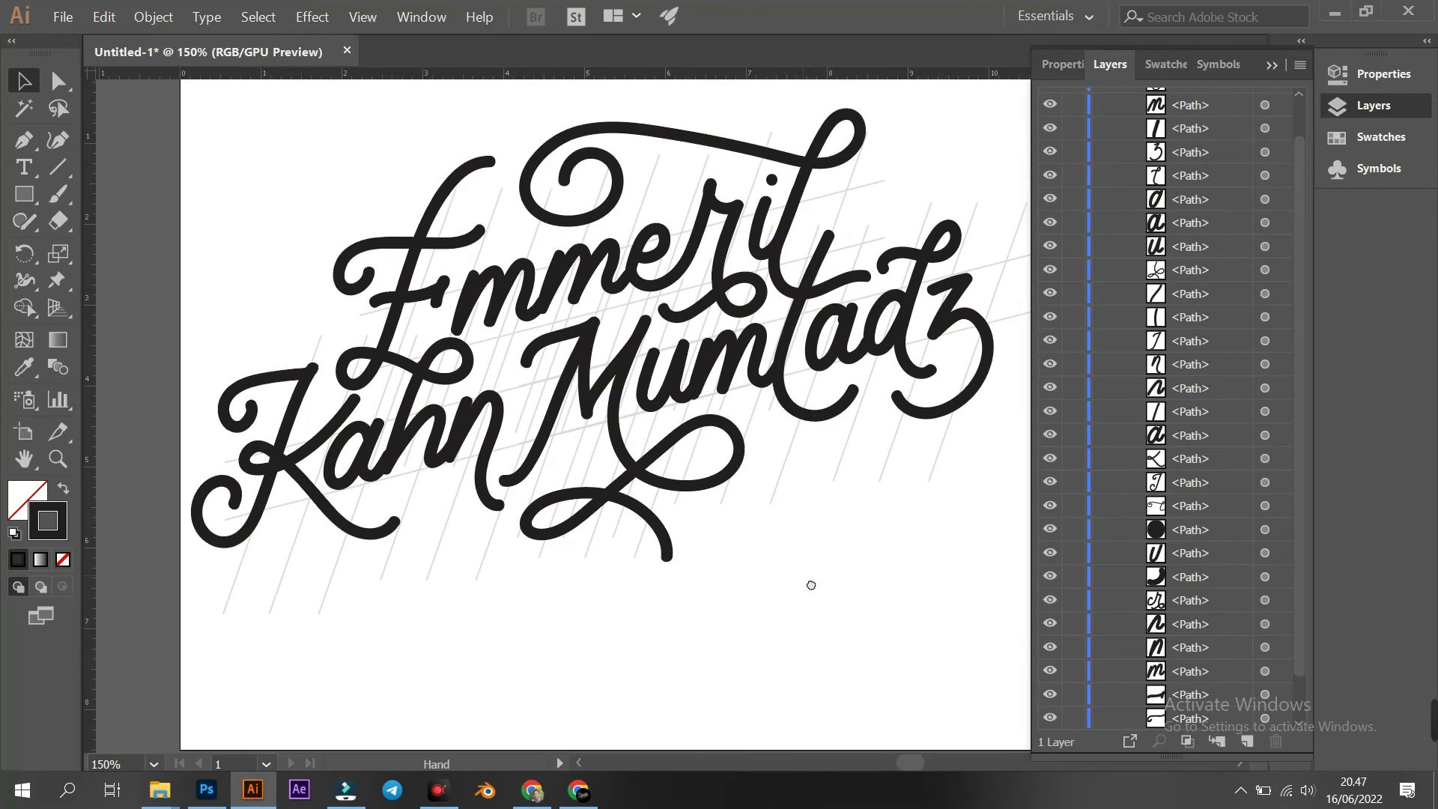
key(ctrl+1)
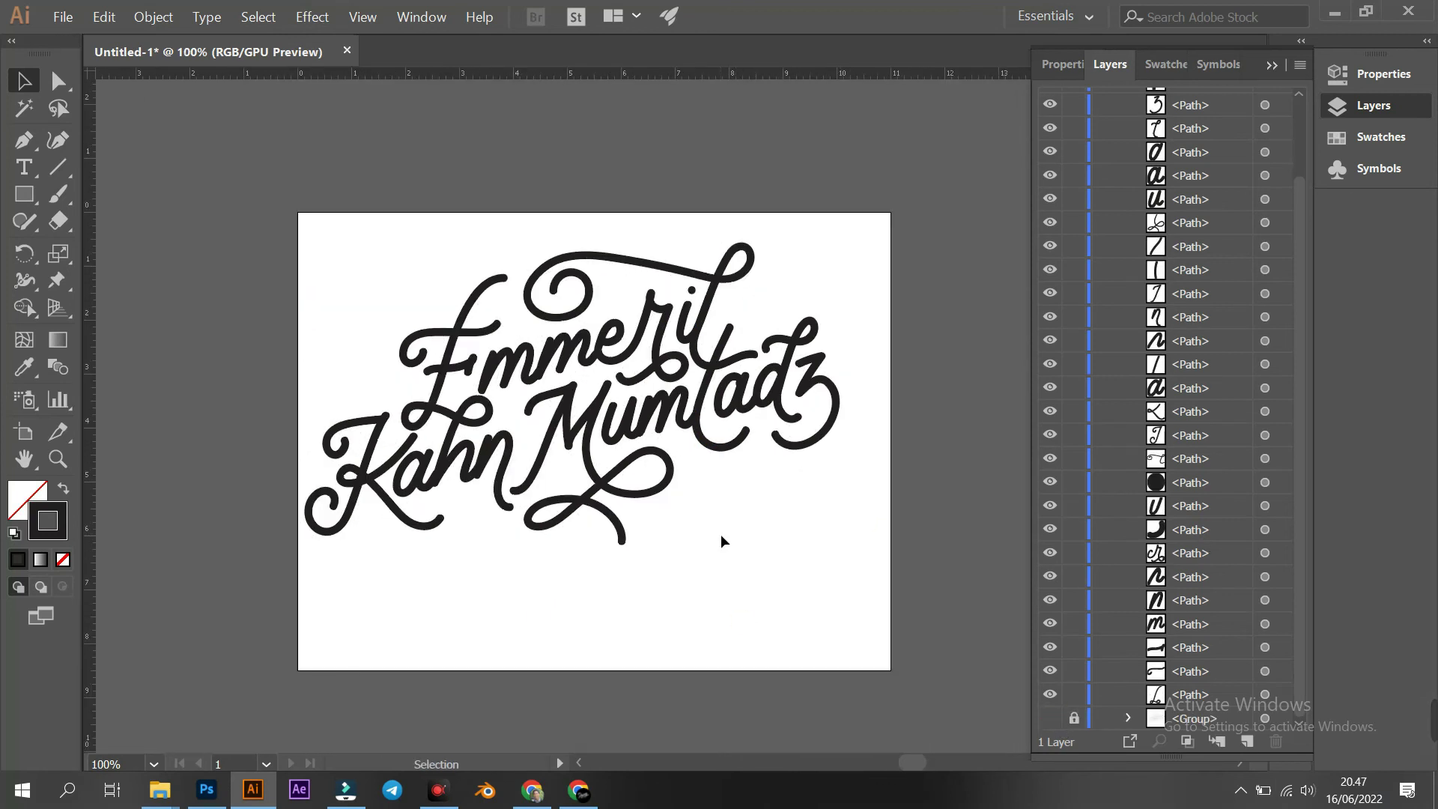
drag(323, 242, 860, 581)
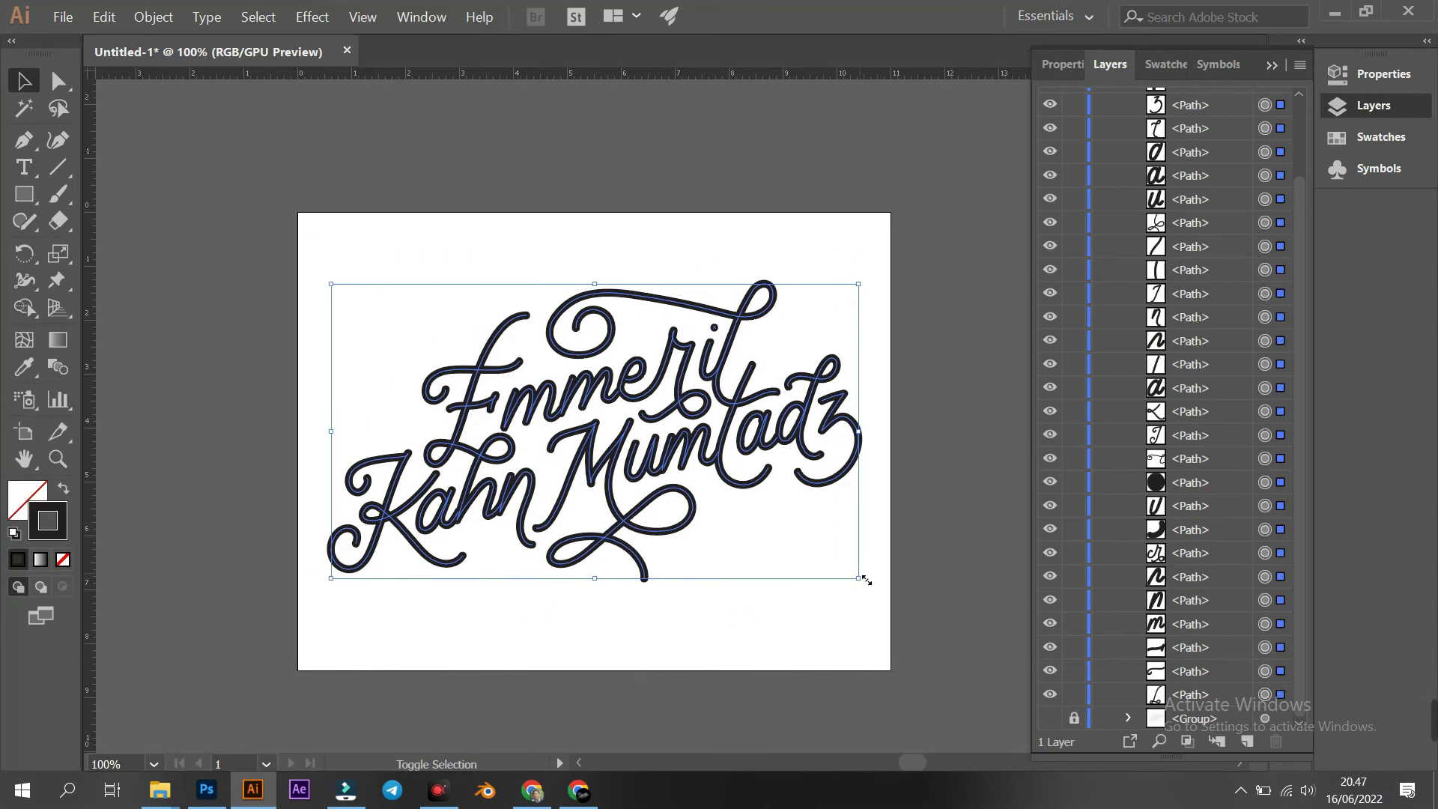
click(952, 518)
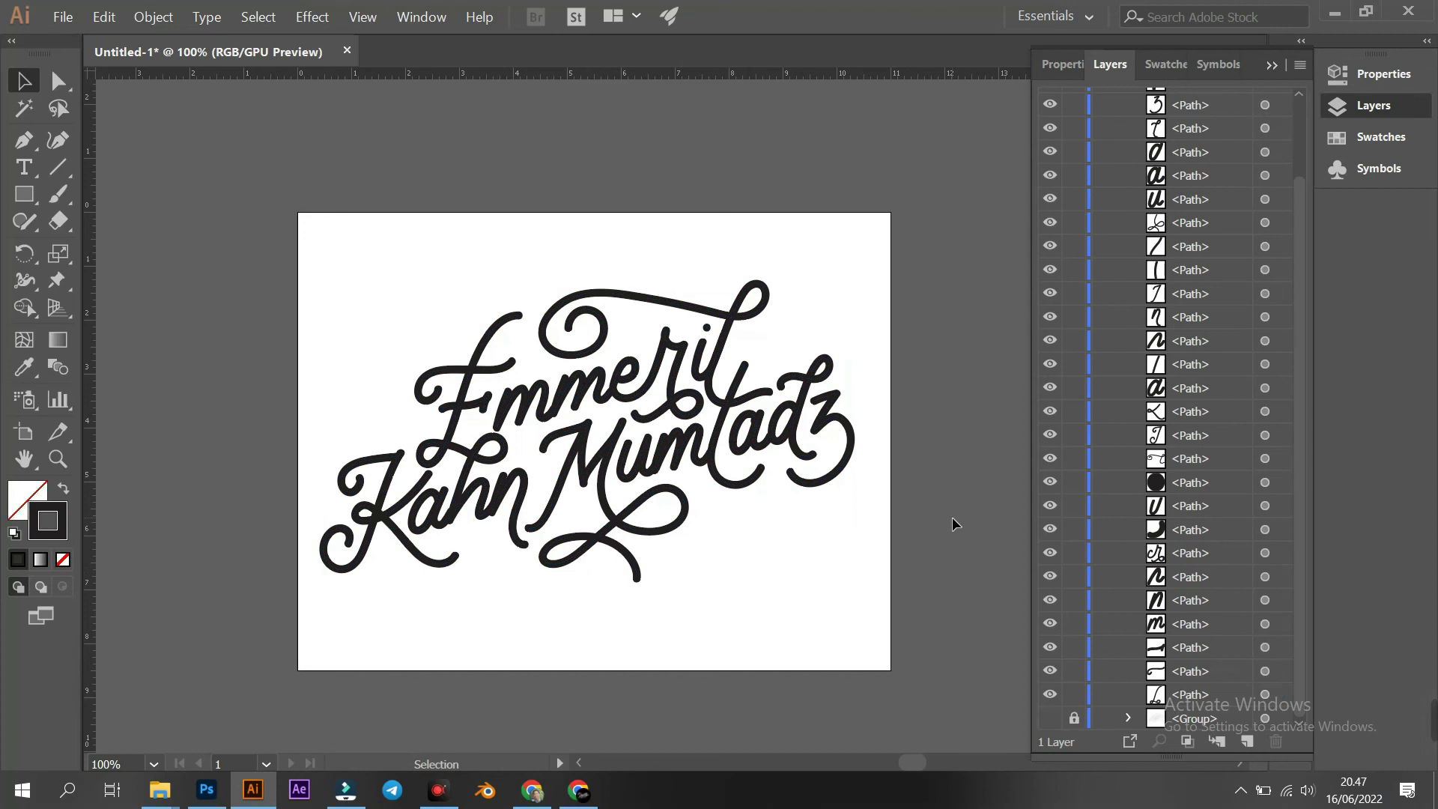
click(945, 442)
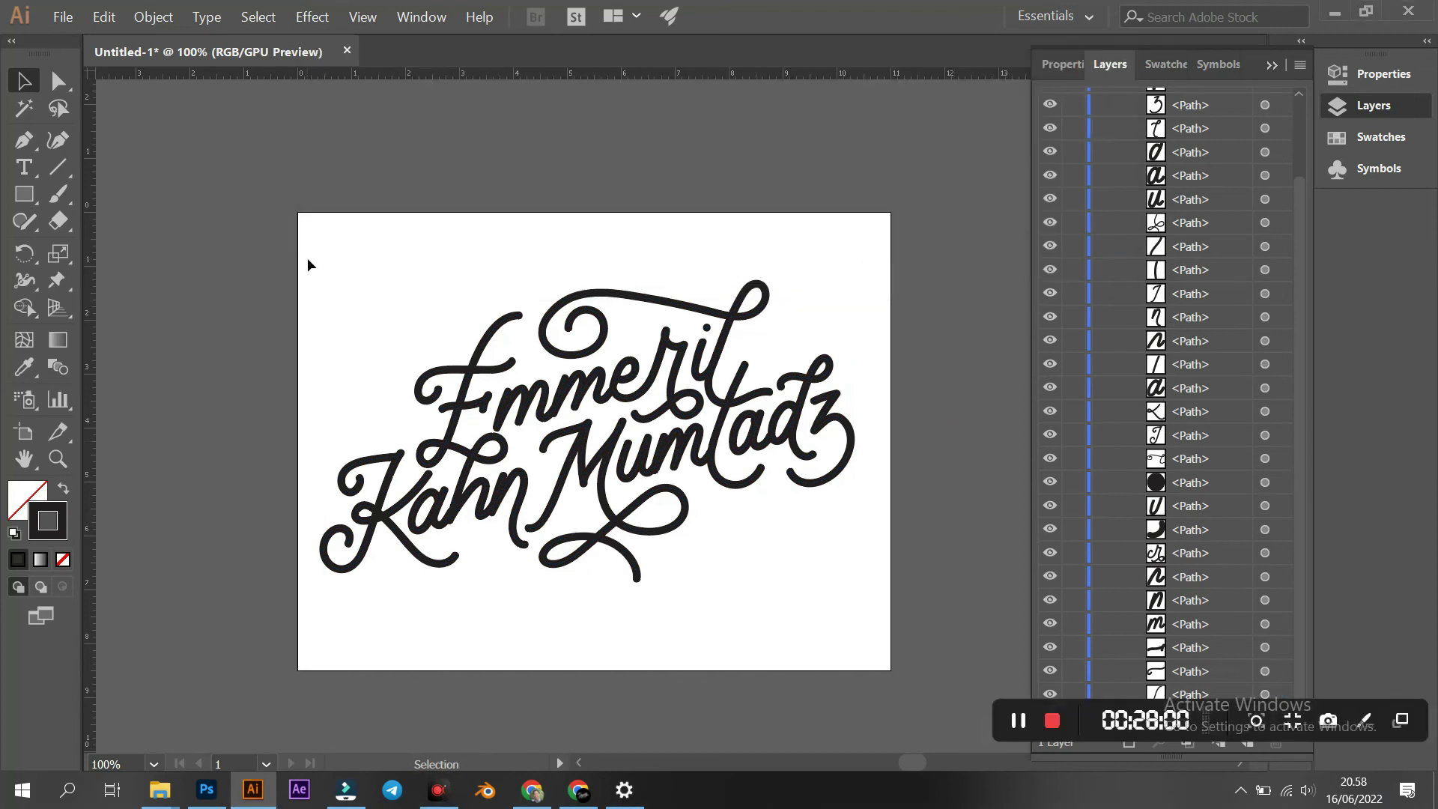
drag(310, 265, 892, 626)
Drag the lettering onto the Photoshop portrait and scale it down to 28%
drag(597, 391, 449, 447)
drag(683, 329, 683, 329)
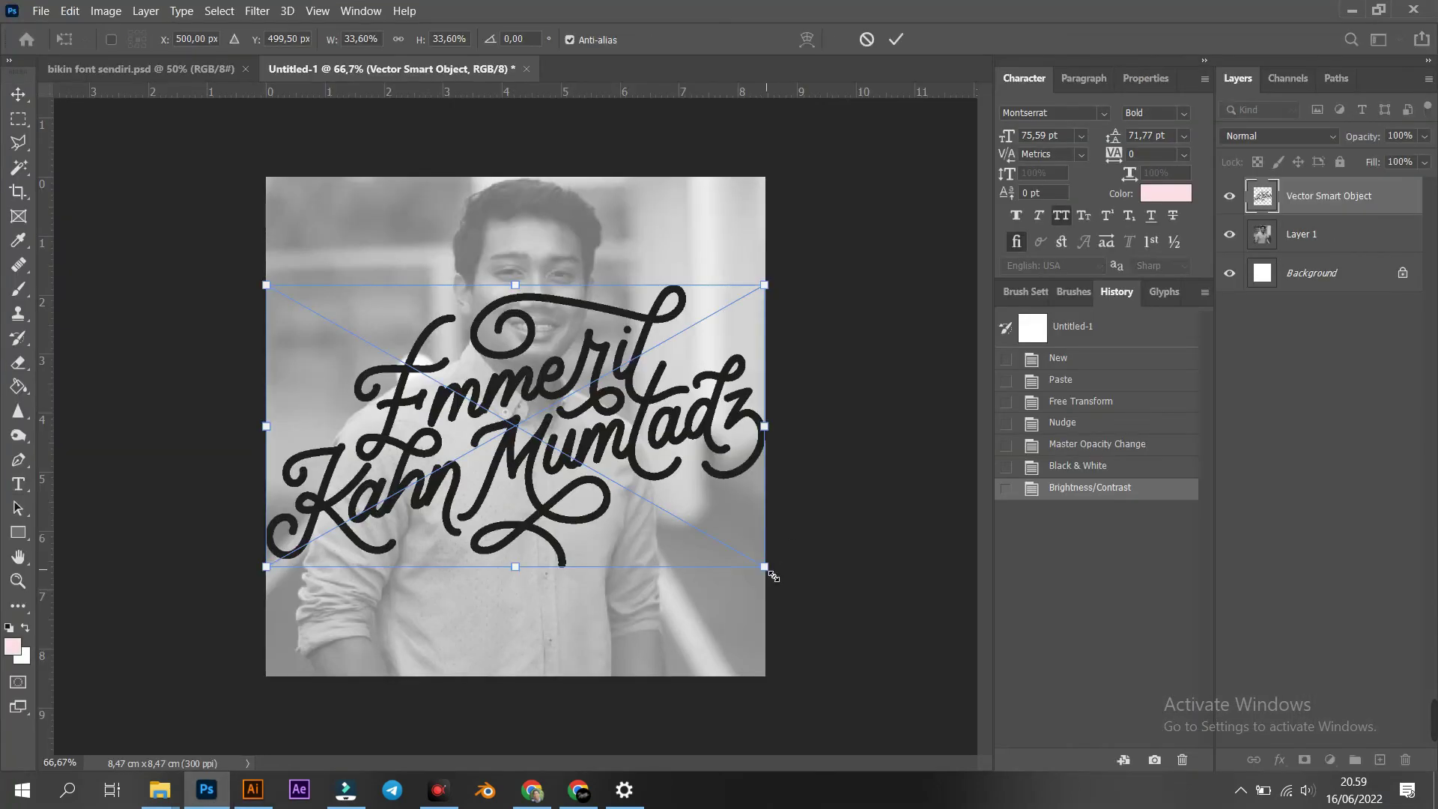
drag(763, 571, 722, 542)
drag(555, 449, 556, 449)
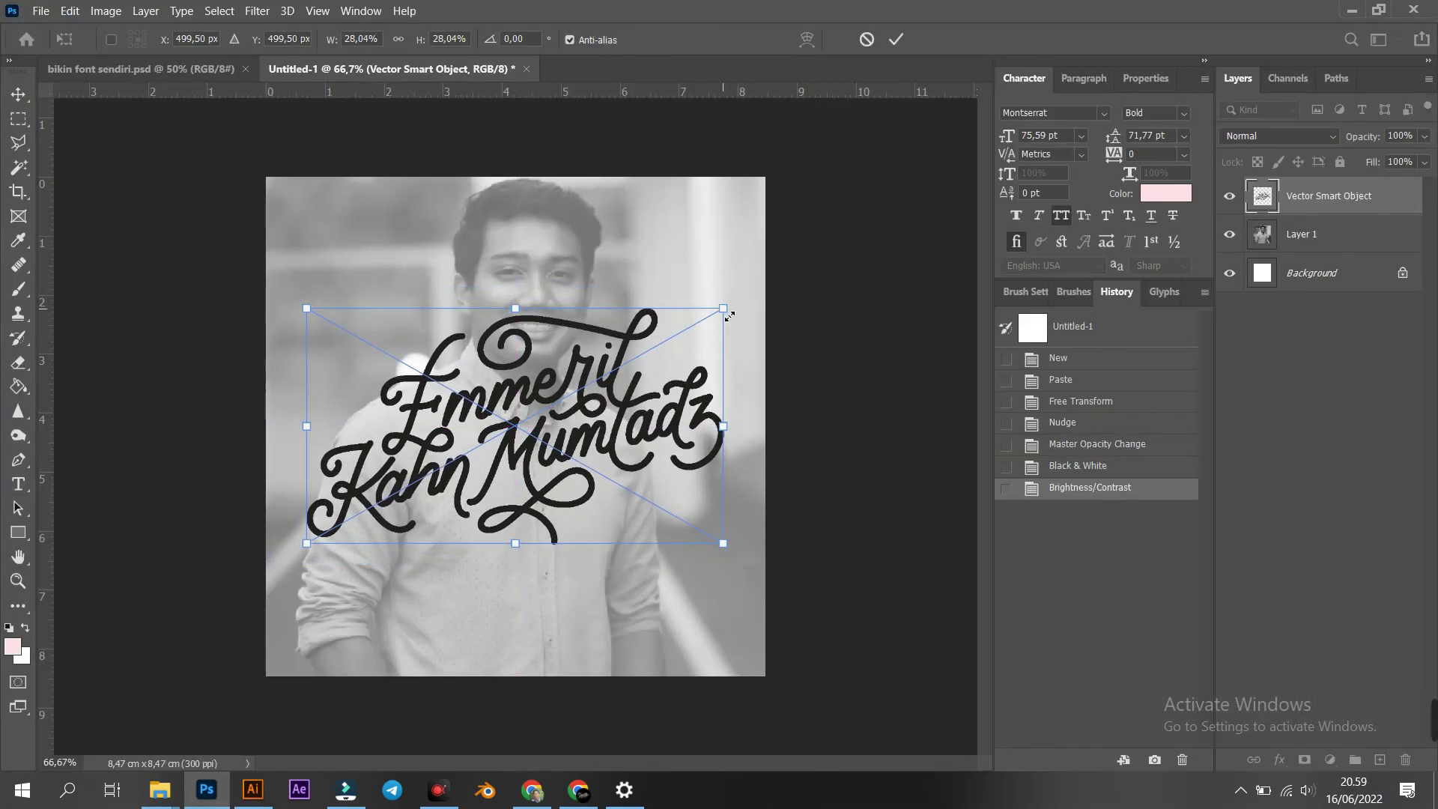
key(Return)
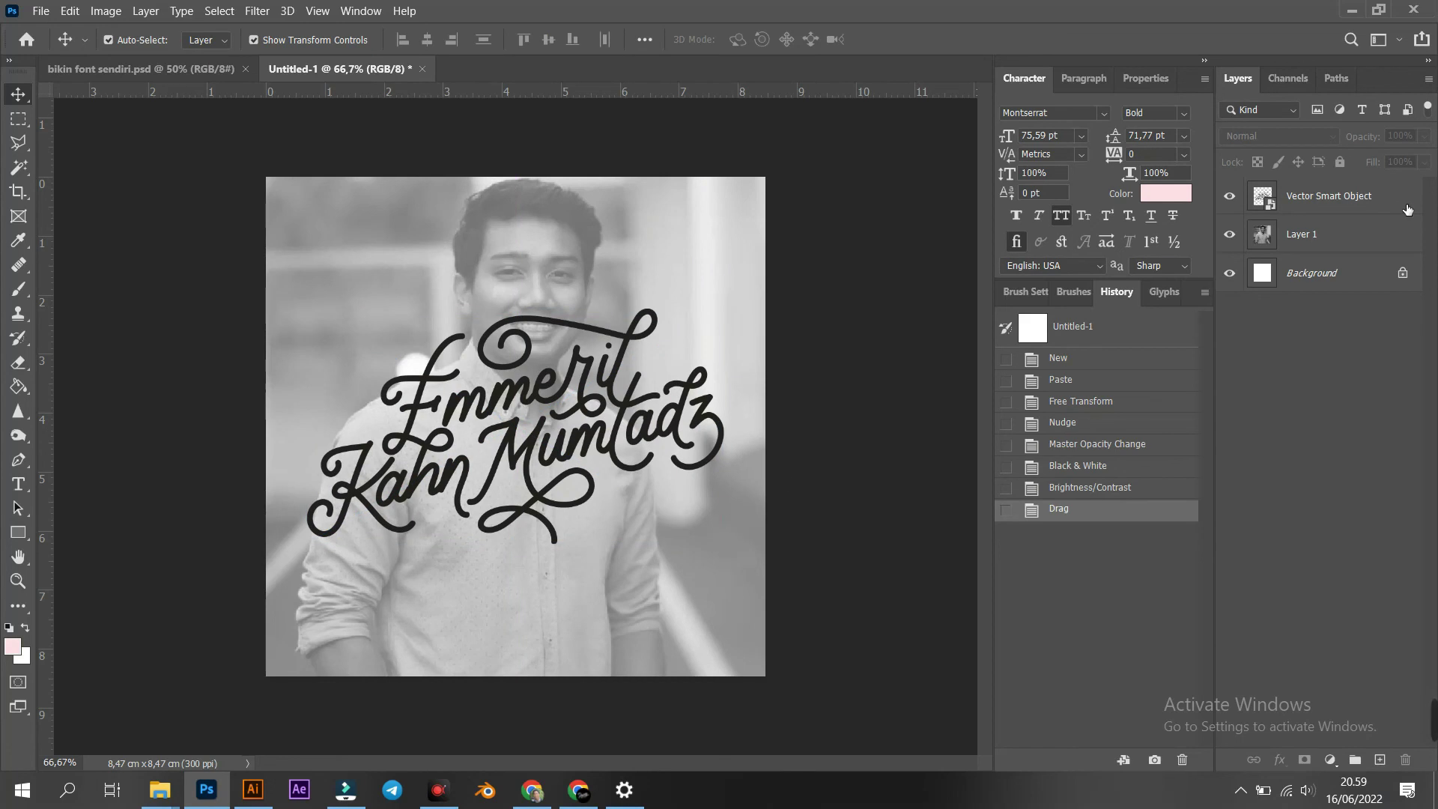
double_click(1406, 208)
Give the lettering layer a white (ffffff) Color Overlay
click(718, 571)
click(1153, 396)
text(ffffff)
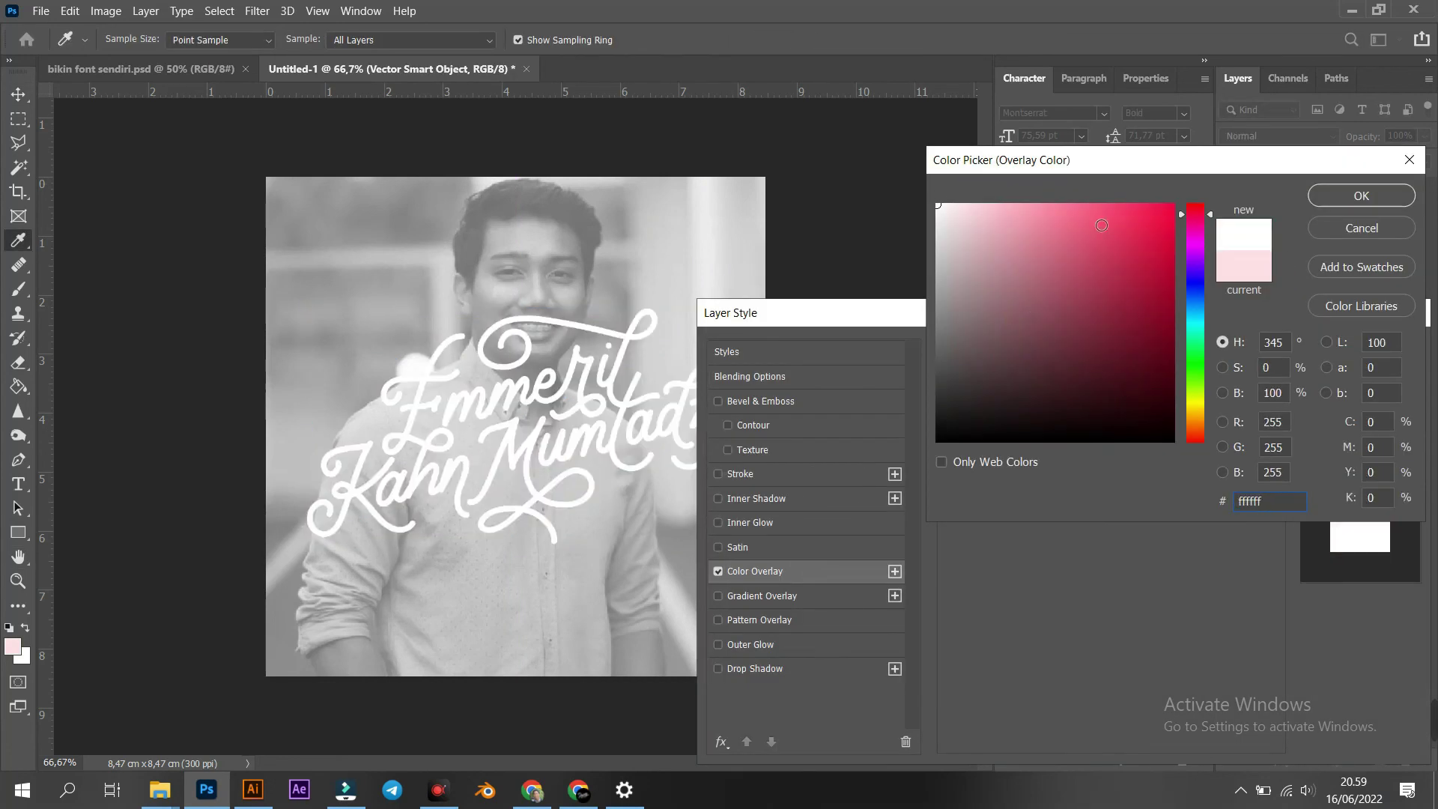
click(1361, 195)
click(1371, 333)
Apply Levels to the portrait layer with black point 46 and gamma 0.75
click(1318, 269)
click(106, 11)
mouse_move(135, 54)
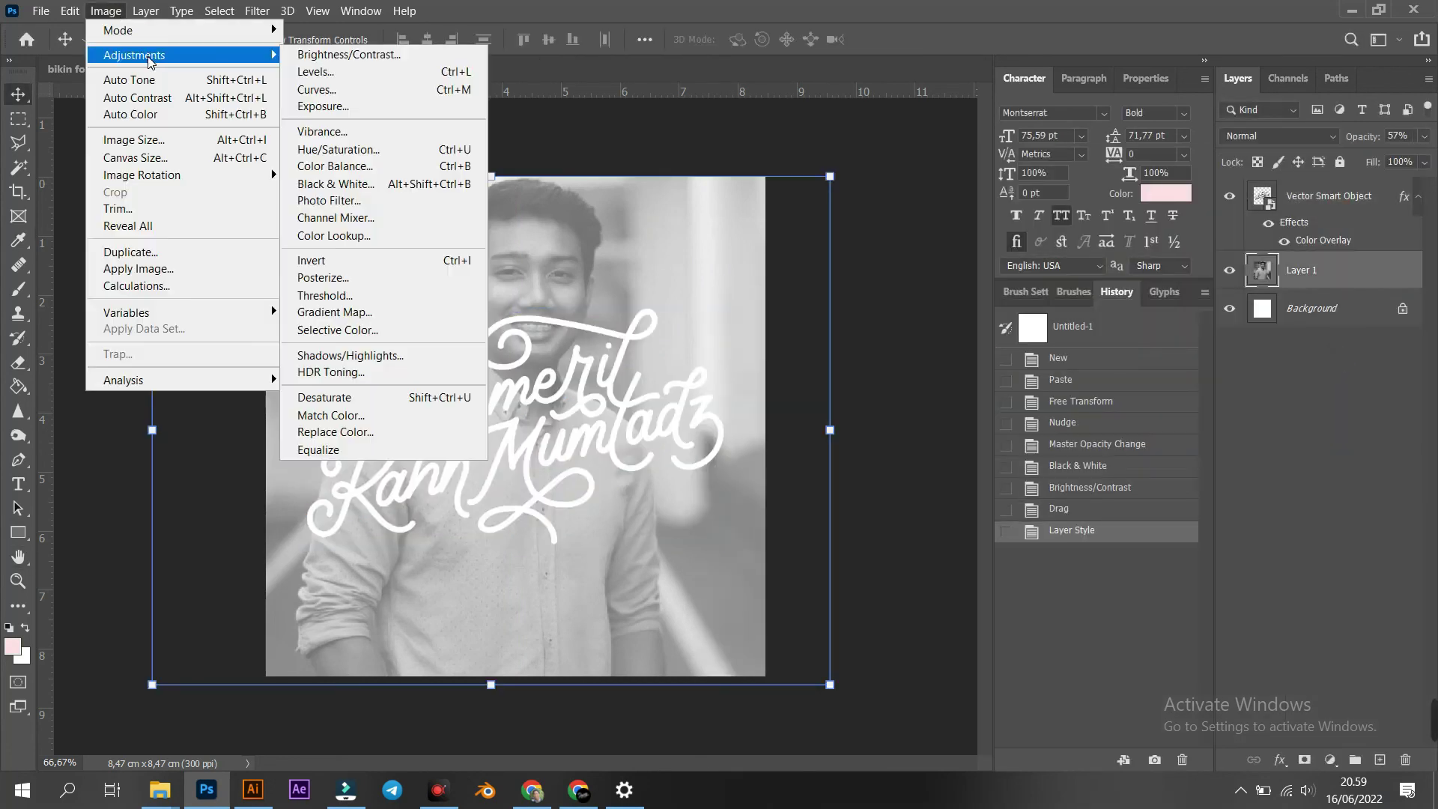
click(318, 72)
drag(877, 324, 910, 323)
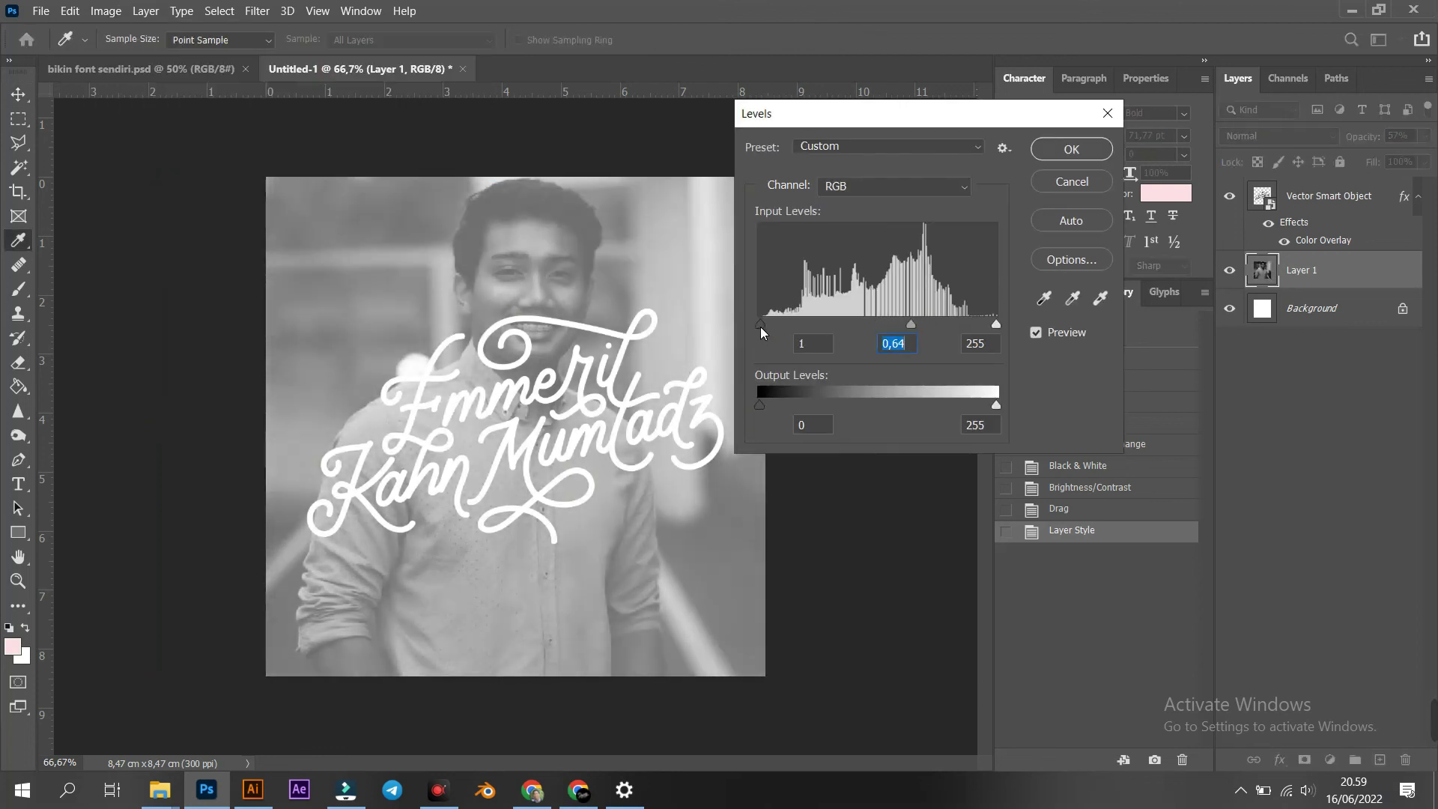
drag(761, 324, 807, 323)
mouse_move(927, 324)
mouse_down()
mouse_move(953, 322)
mouse_move(920, 328)
mouse_up()
drag(807, 323, 805, 322)
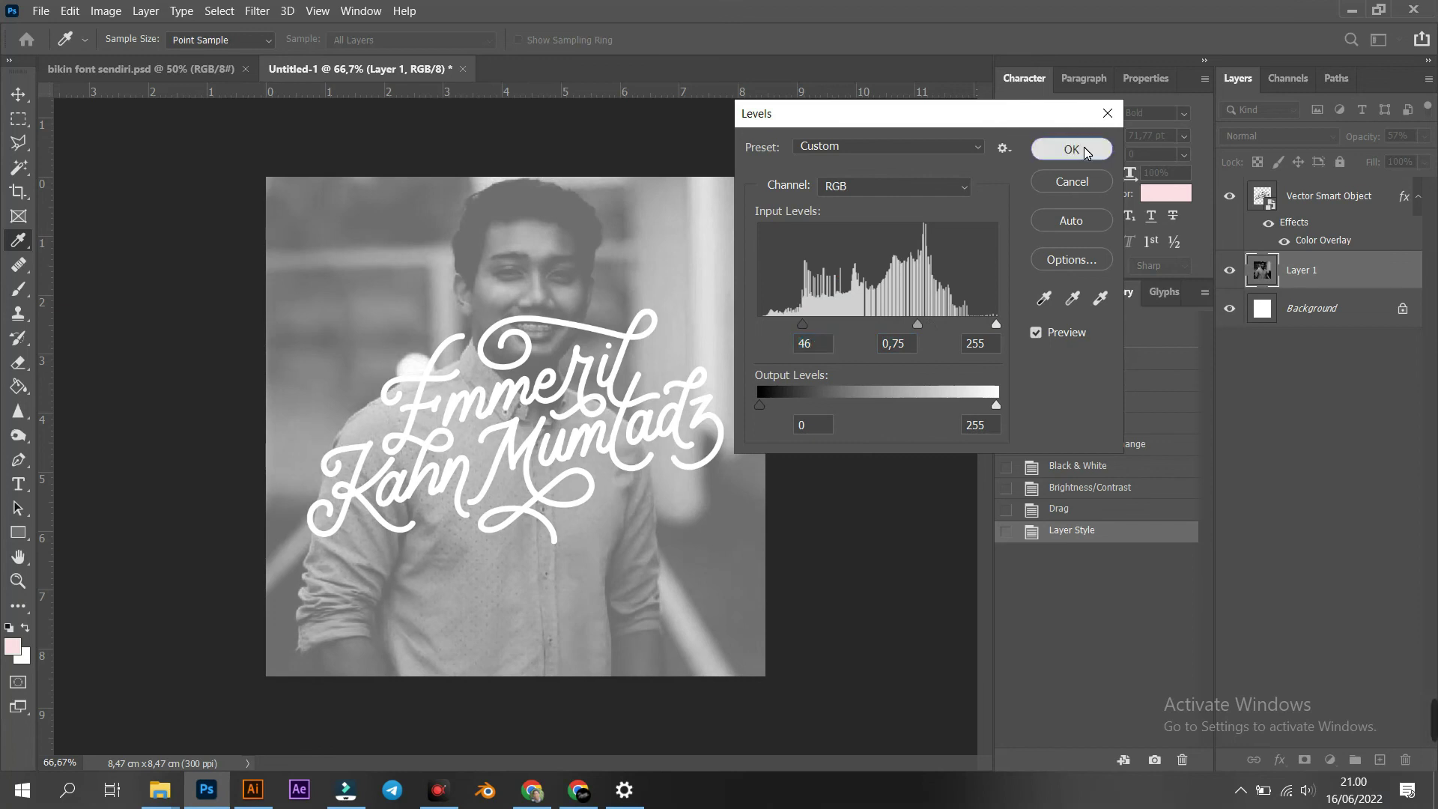
click(1072, 149)
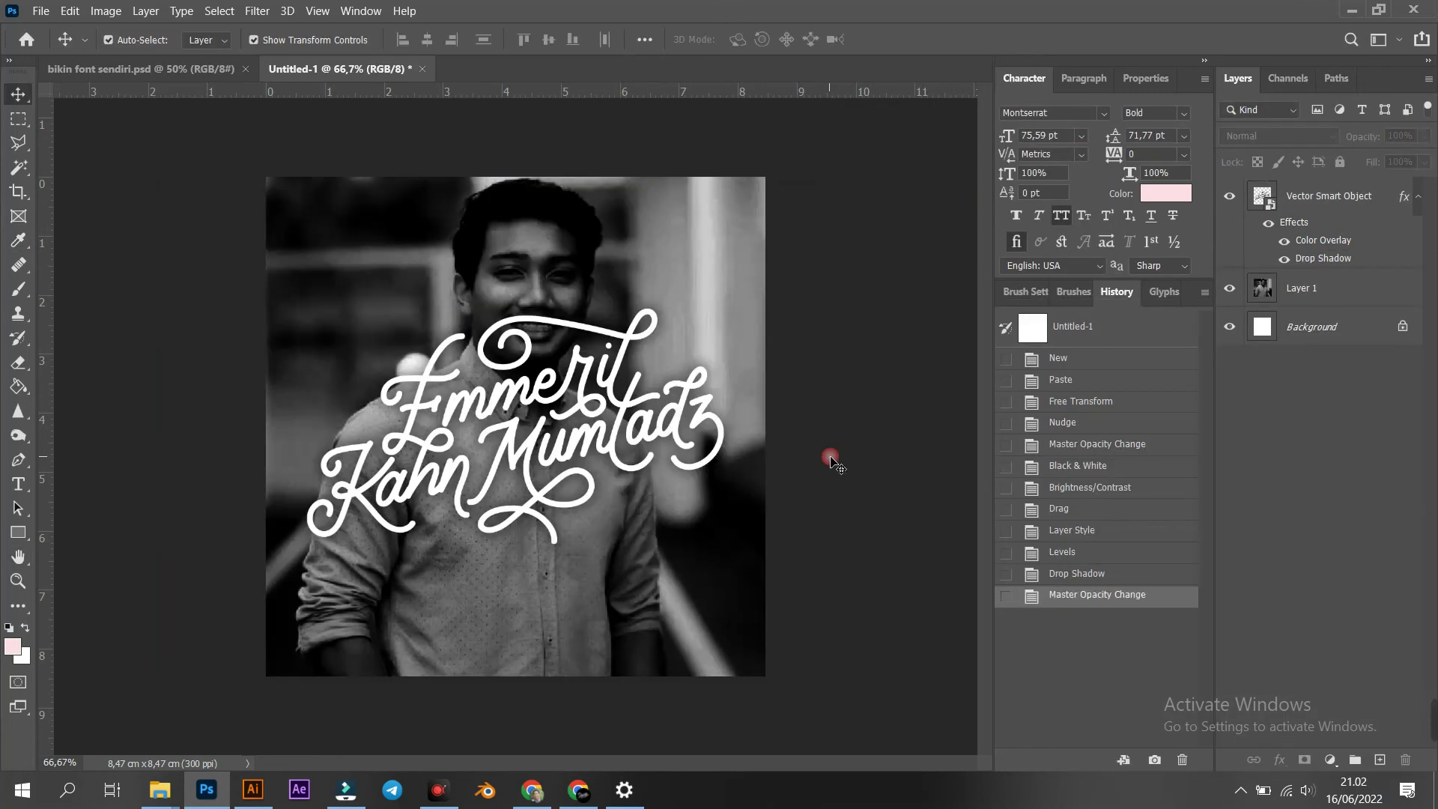
Adjust the portrait's Brightness/Contrast to brightness 69 with reduced contrast
click(830, 461)
click(106, 11)
click(337, 73)
drag(787, 184, 829, 184)
drag(787, 229, 719, 249)
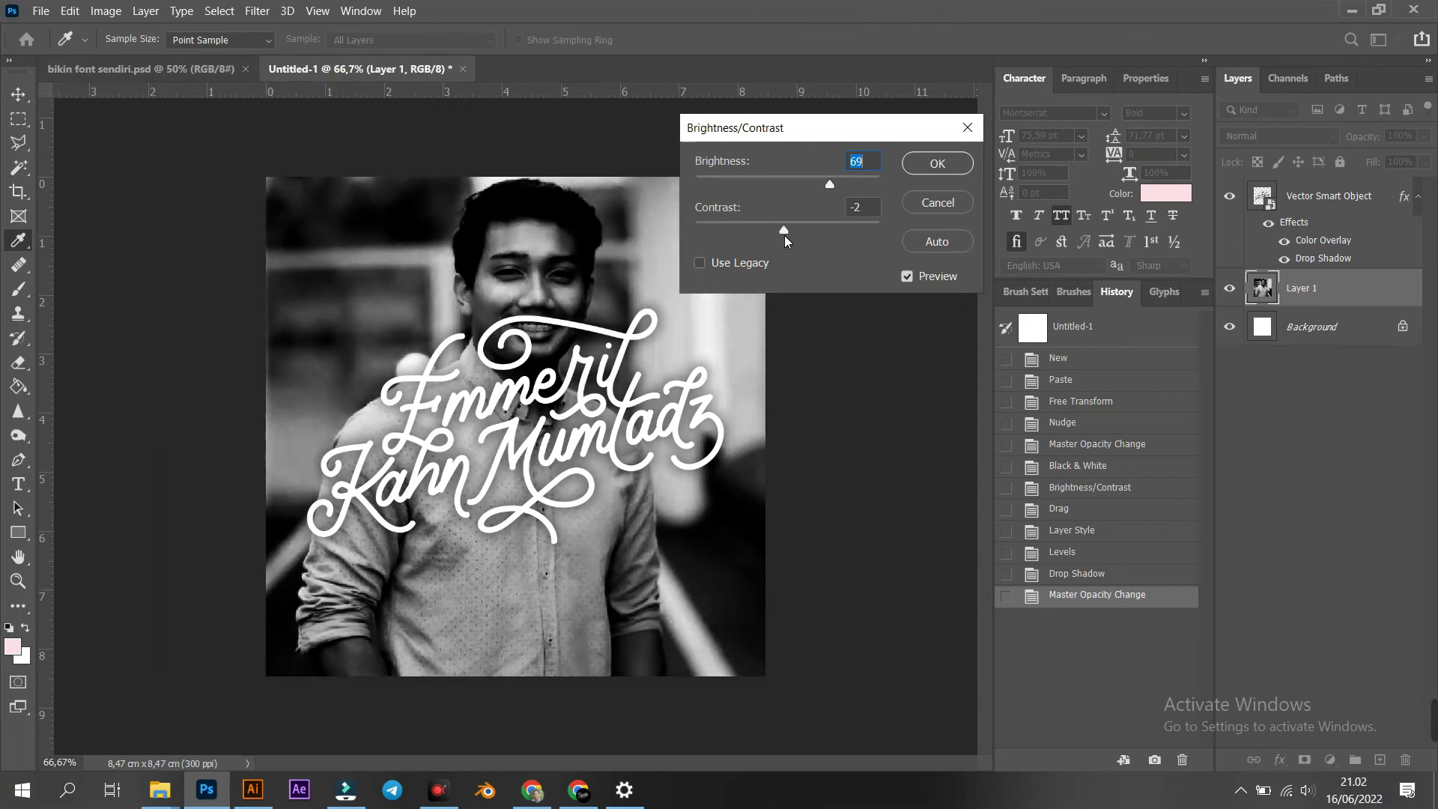
key(Return)
Set the portrait layer's opacity to 90%
key(v)
click(914, 249)
click(712, 238)
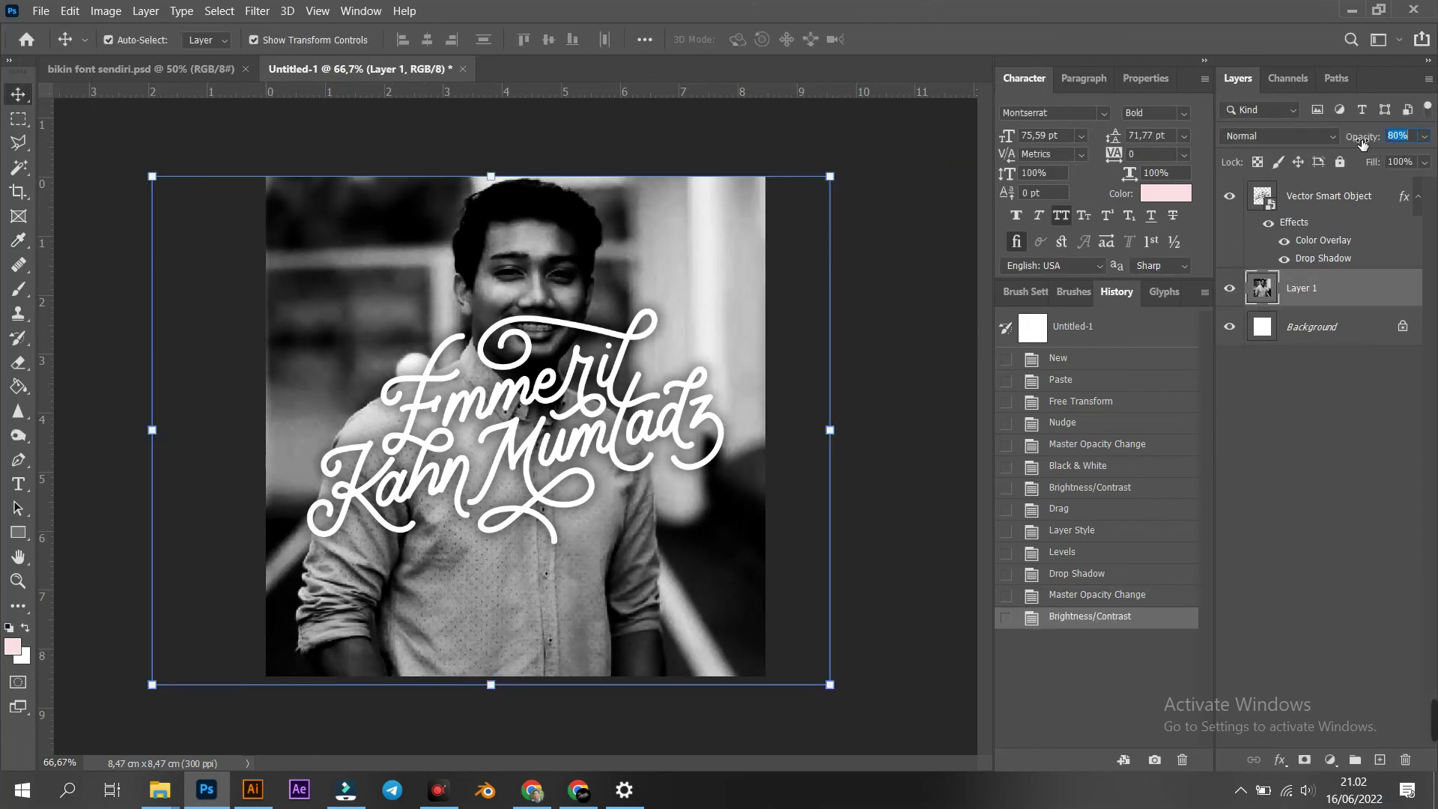
key(9)
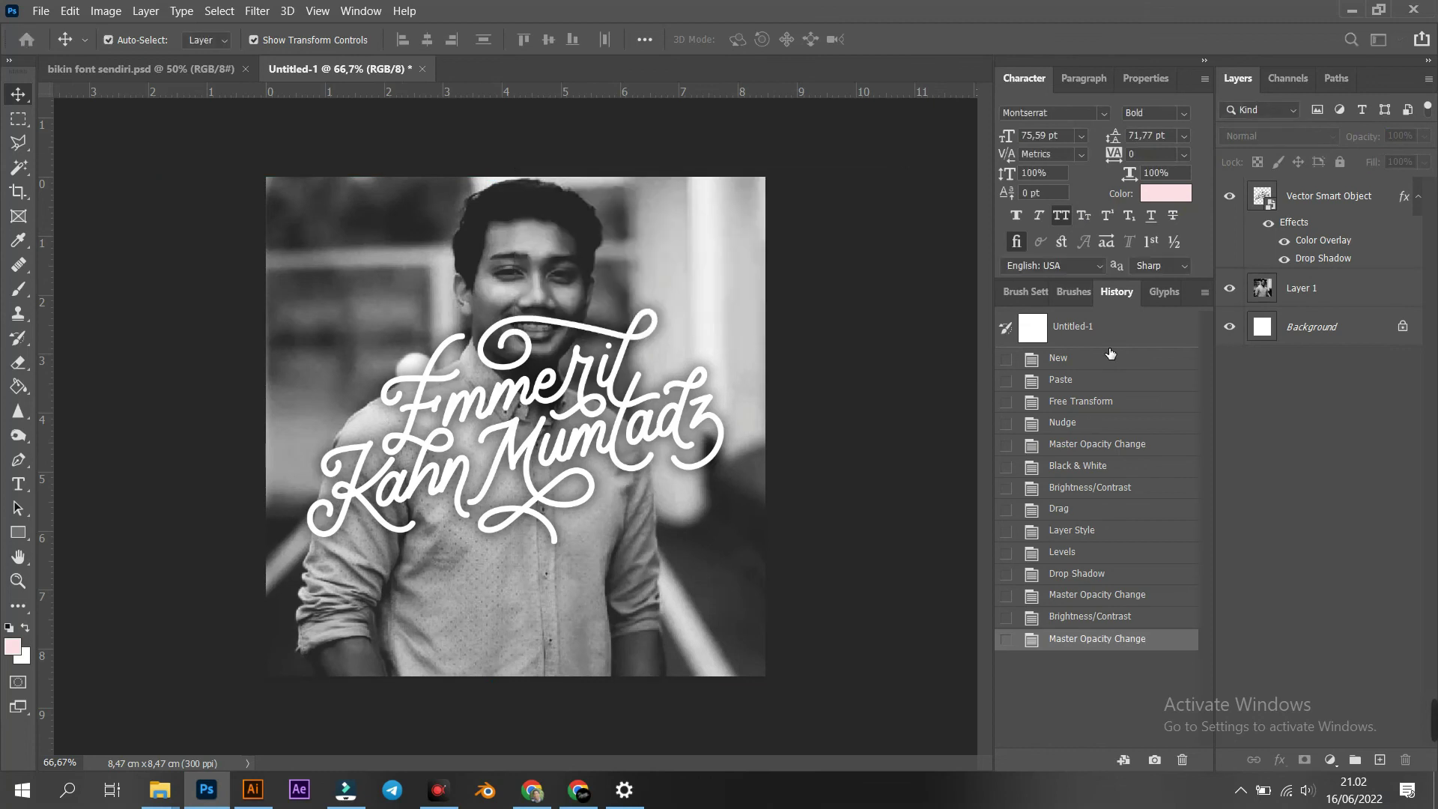
Add a new layer filled with black above the portrait and set its opacity to 52%
key(ctrl+shift+alt+n)
key(ctrl+bracketleft)
key(i)
click(12, 646)
click(1375, 181)
key(g)
click(745, 247)
key(v)
key(5)
key(2)
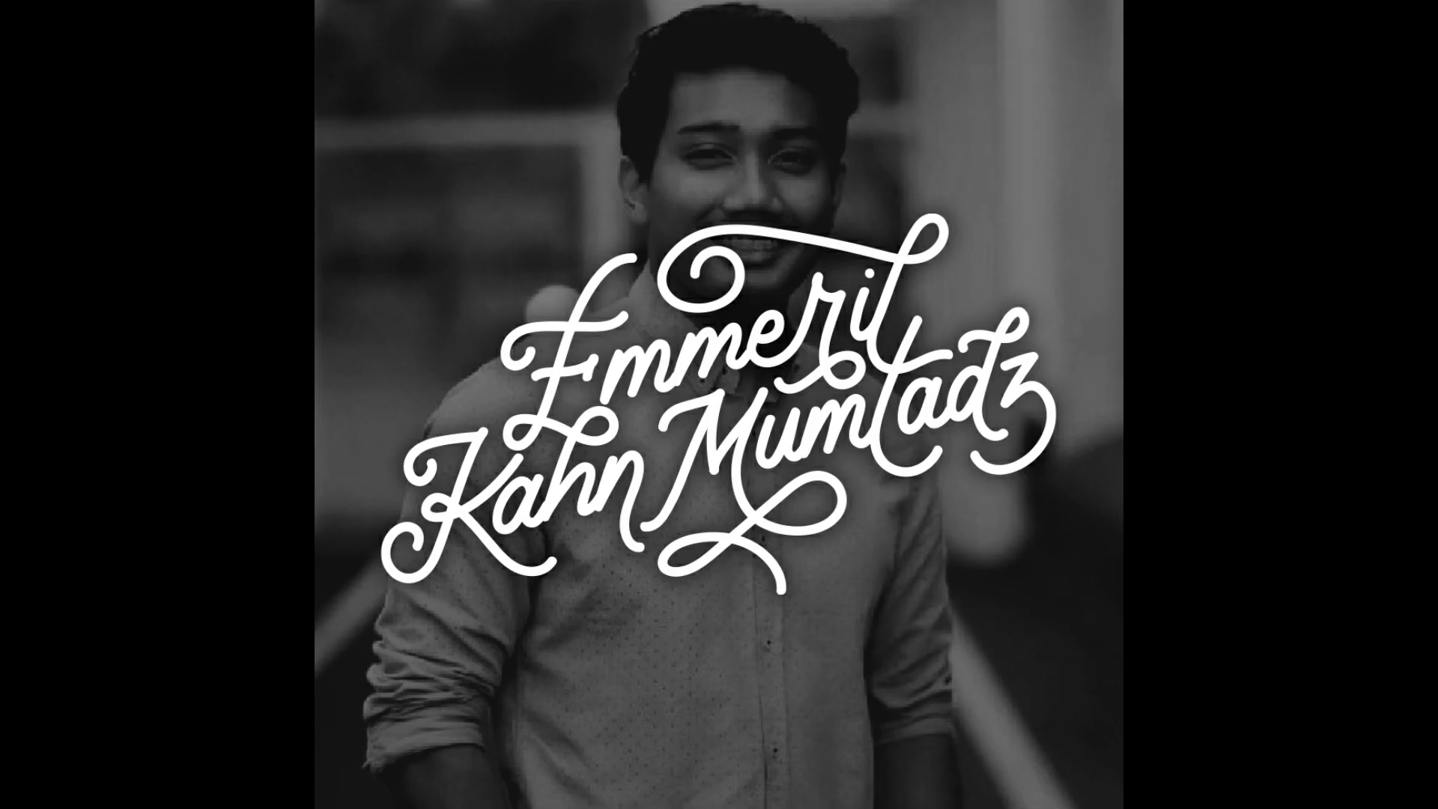